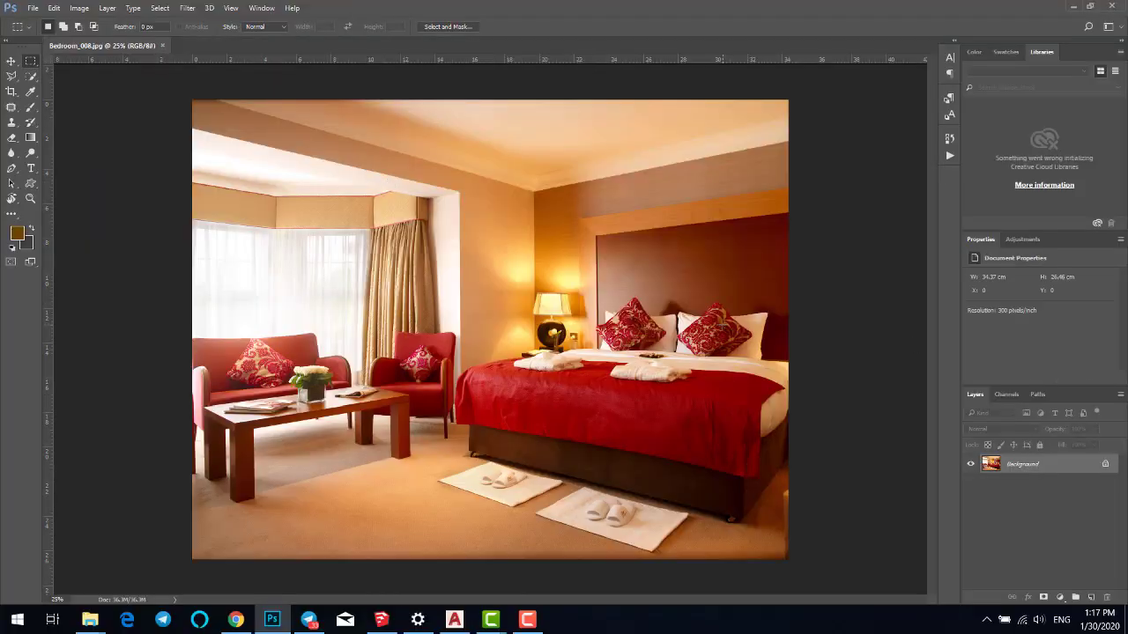
- Add a Hue/Saturation adjustment layer above the bedroom photo and set its Hue to +180
{"action": "left_click", "coordinate": [1011, 241]}
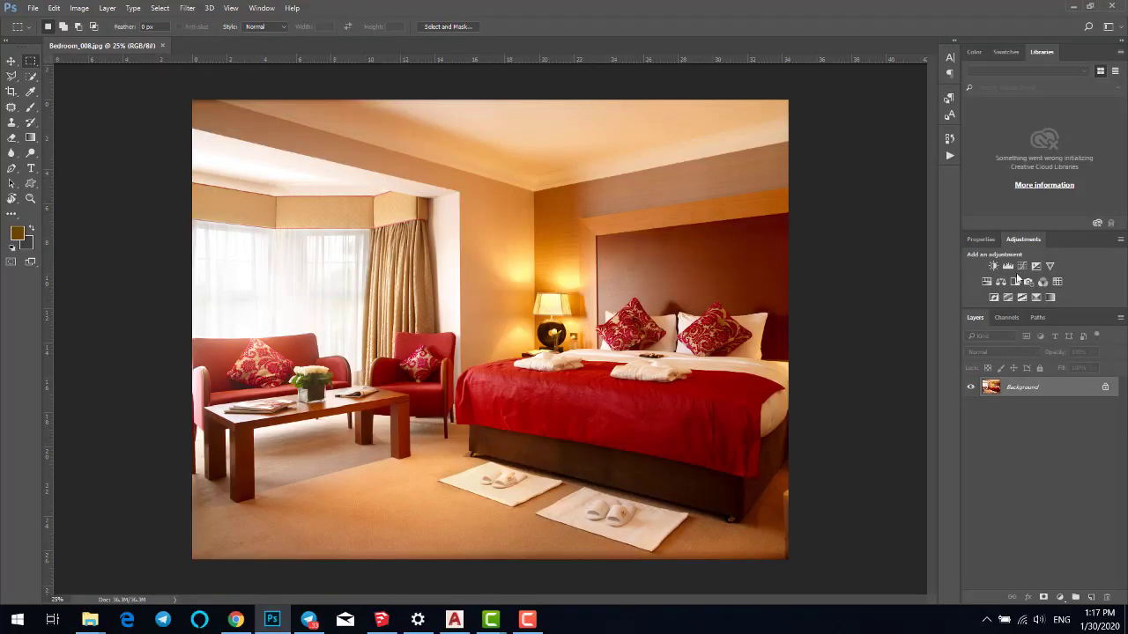
{"action": "left_click", "coordinate": [987, 282]}
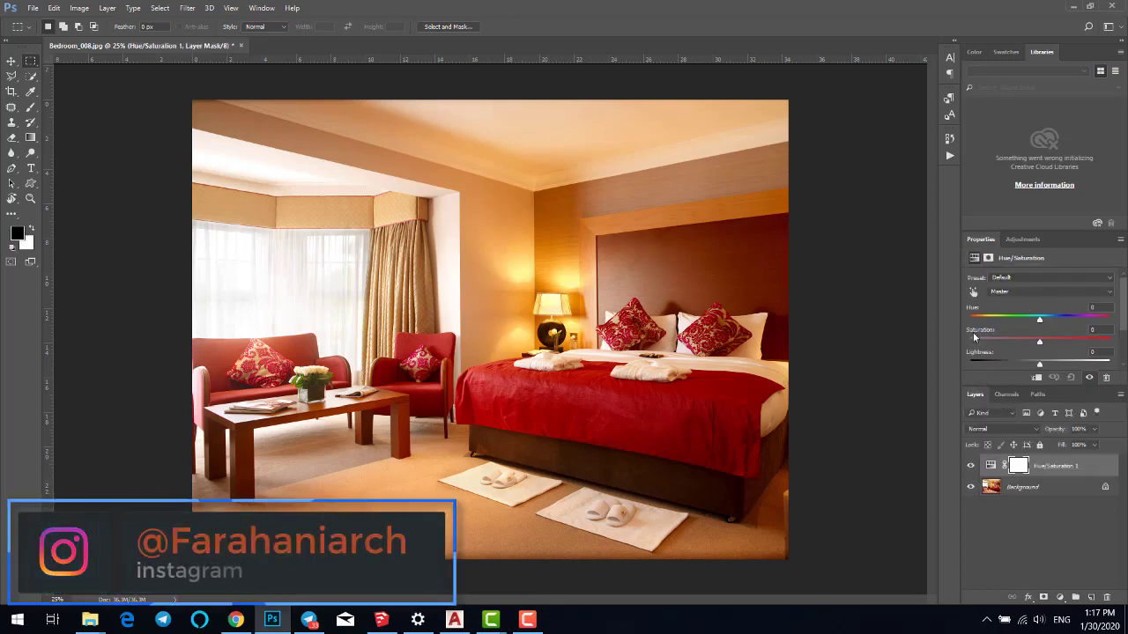
{"action": "left_click_drag", "start_coordinate": [1039, 323], "coordinate": [1118, 319]}
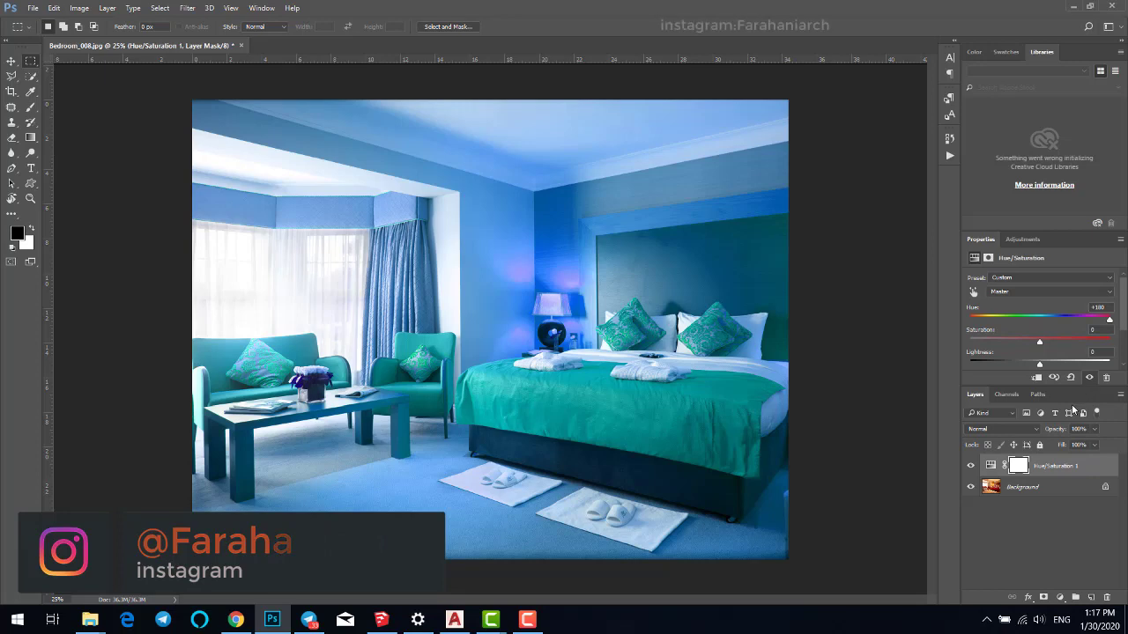
- Select the front portion of the bedspread and the bedding up to the near pillow with the Quick Selection tool
{"action": "left_click", "coordinate": [30, 75]}
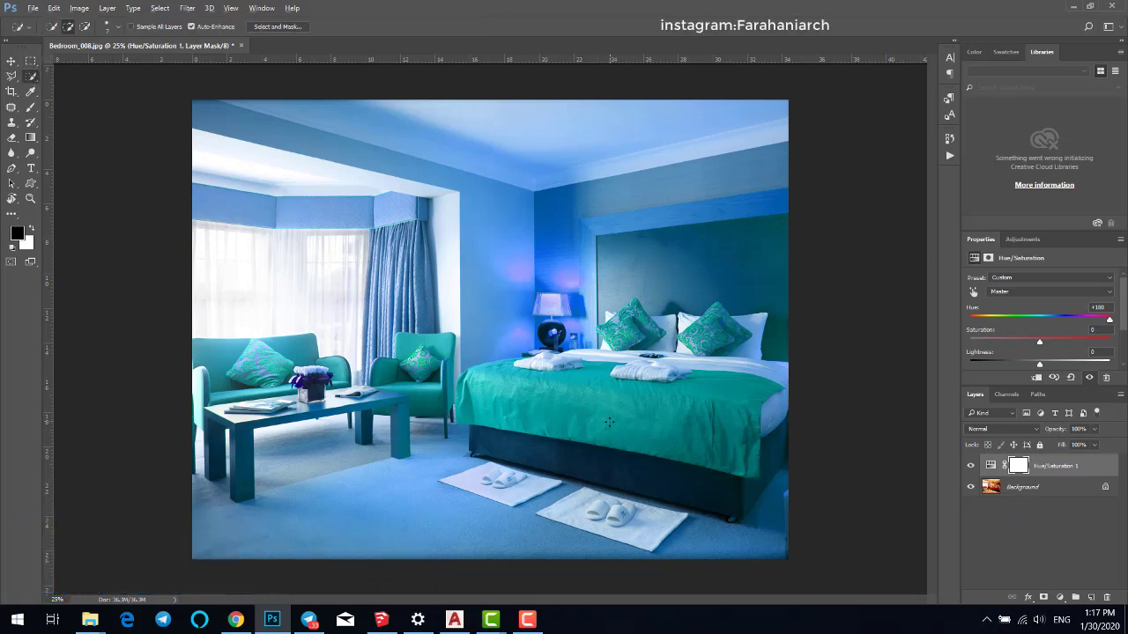
{"action": "scroll", "coordinate": [608, 422], "scroll_direction": "up", "scroll_amount": 5}
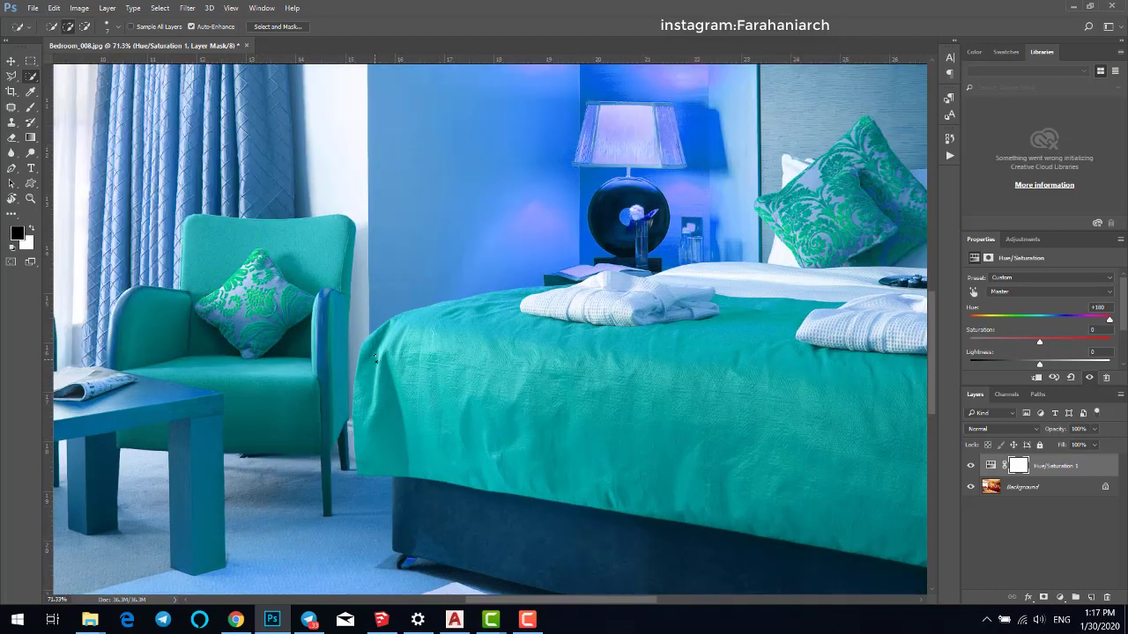
{"action": "mouse_move", "coordinate": [388, 414]}
{"action": "left_mouse_down"}
{"action": "mouse_move", "coordinate": [389, 382]}
{"action": "mouse_move", "coordinate": [428, 331]}
{"action": "left_mouse_up"}
{"action": "mouse_move", "coordinate": [802, 315]}
{"action": "left_mouse_down"}
{"action": "mouse_move", "coordinate": [764, 352]}
{"action": "mouse_move", "coordinate": [654, 352]}
{"action": "left_mouse_up"}
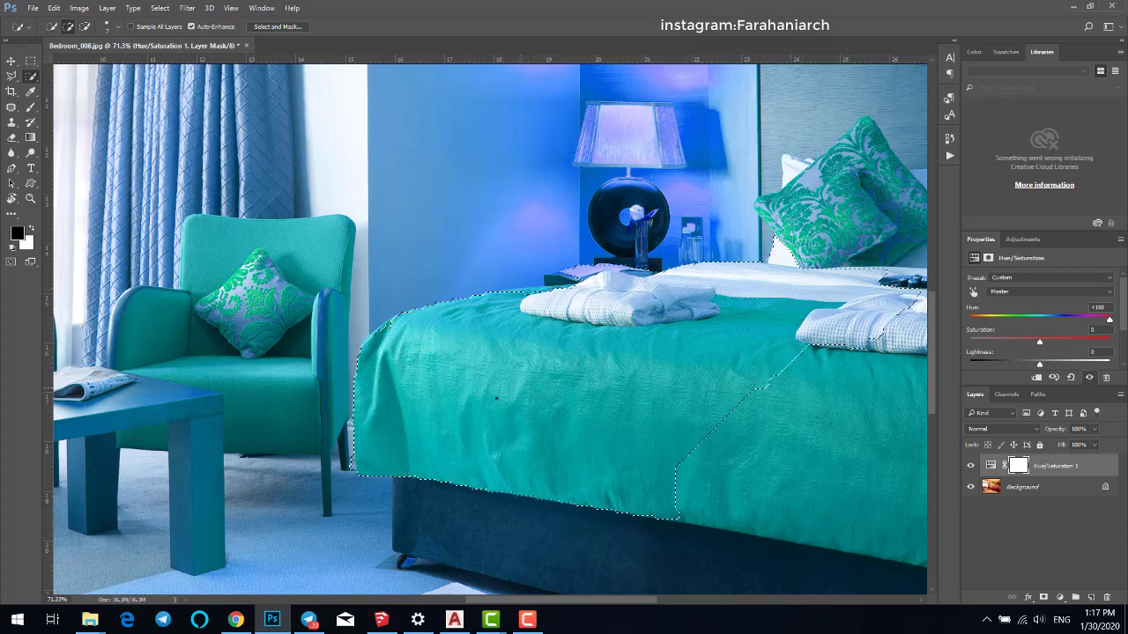
- Add the end of the dark bed base nearest the armchair, including its caster, to the selection
{"action": "scroll", "coordinate": [480, 407], "scroll_direction": "down", "scroll_amount": 2}
{"action": "scroll", "coordinate": [398, 439], "scroll_direction": "up", "scroll_amount": 6}
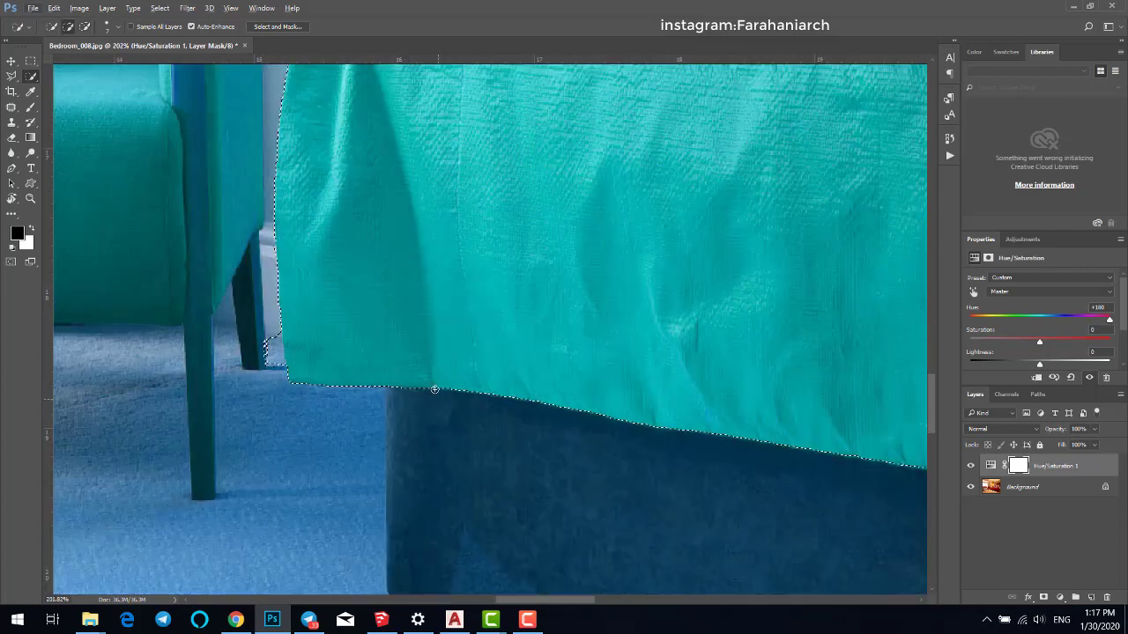
{"action": "mouse_move", "coordinate": [443, 410]}
{"action": "left_mouse_down"}
{"action": "mouse_move", "coordinate": [449, 494]}
{"action": "mouse_move", "coordinate": [465, 535]}
{"action": "left_mouse_up"}
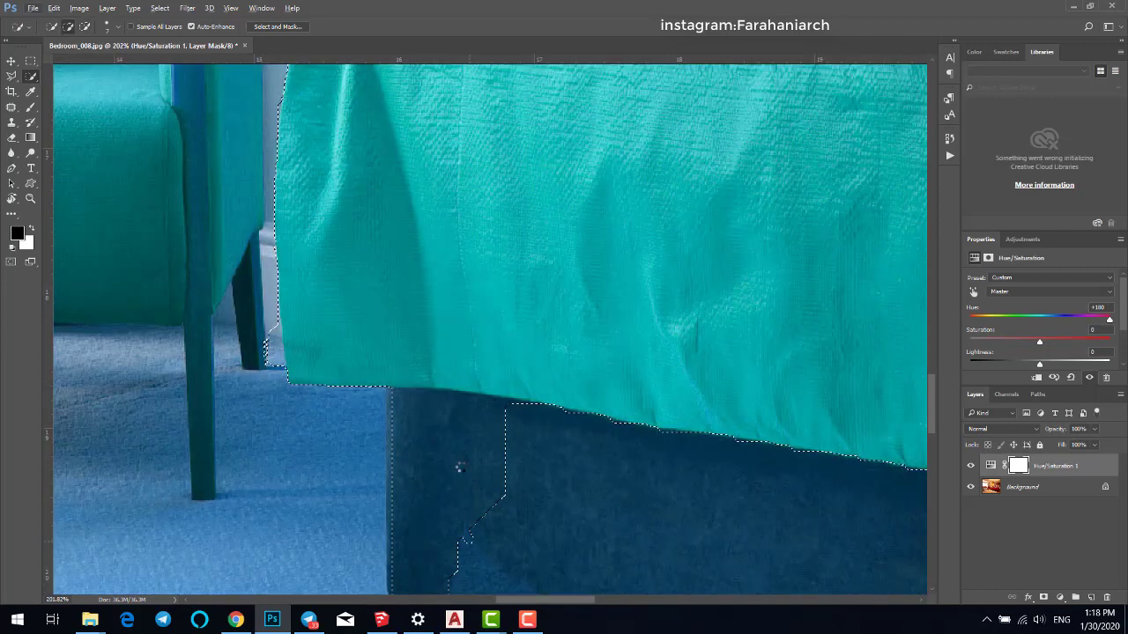
{"action": "scroll", "coordinate": [458, 462], "scroll_direction": "down", "scroll_amount": 2}
{"action": "mouse_move", "coordinate": [455, 453]}
{"action": "left_mouse_down"}
{"action": "mouse_move", "coordinate": [489, 463]}
{"action": "mouse_move", "coordinate": [790, 447]}
{"action": "left_mouse_up"}
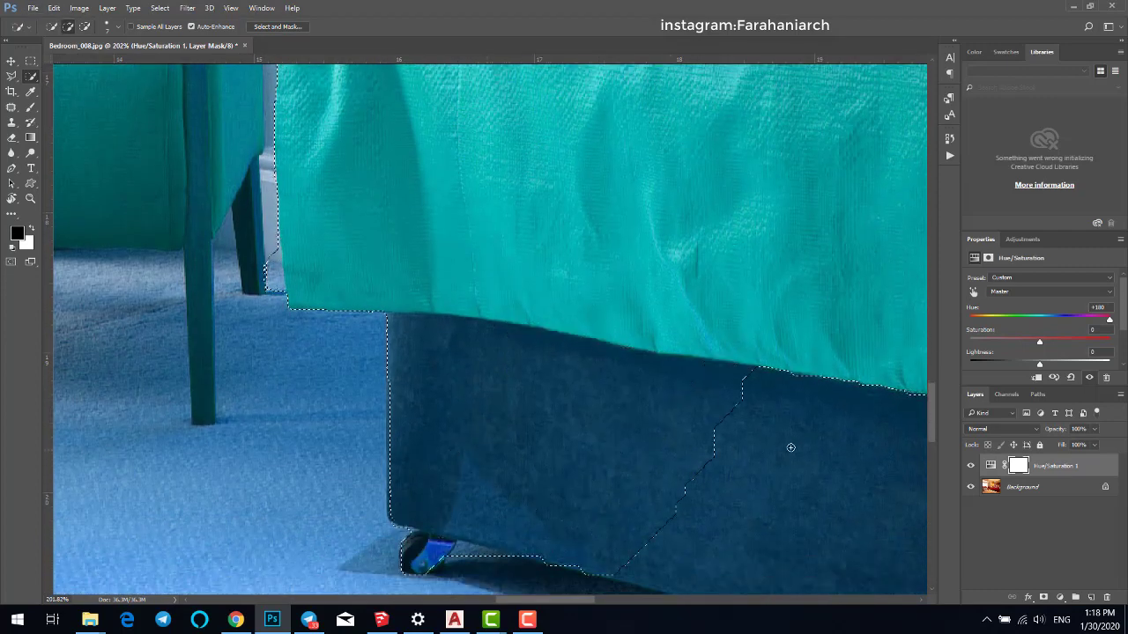
{"action": "scroll", "coordinate": [632, 407], "scroll_direction": "down", "scroll_amount": 3}
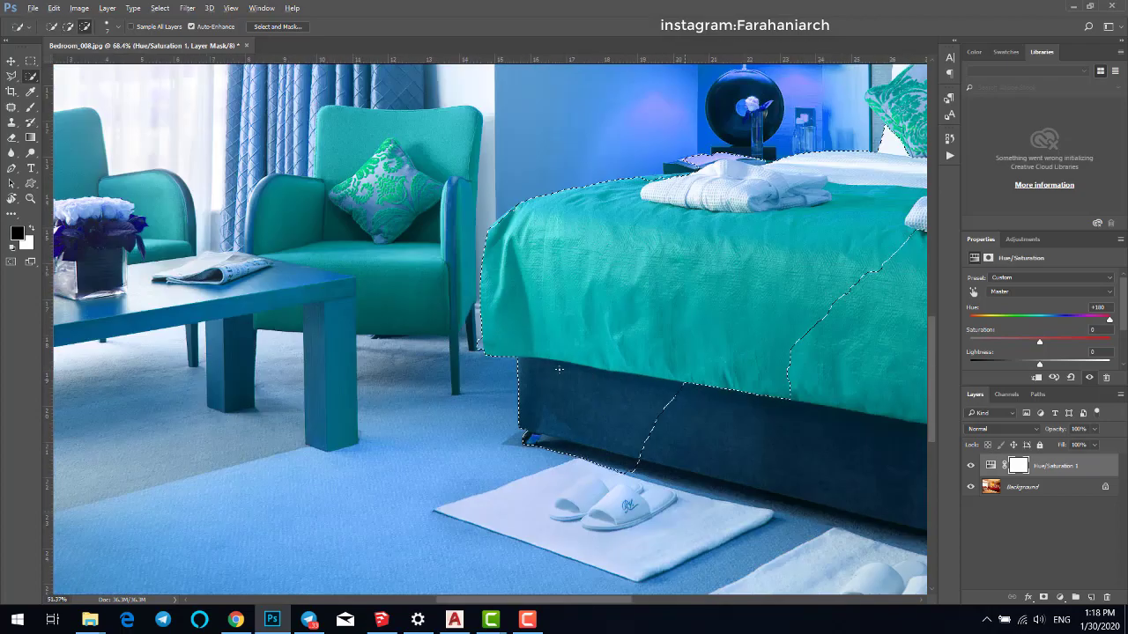
- Extend the selection over the headboard panel, the pillows, and the rest of the bedspread and bed base
{"action": "scroll", "coordinate": [559, 368], "scroll_direction": "down", "scroll_amount": 3}
{"action": "scroll", "coordinate": [775, 282], "scroll_direction": "up", "scroll_amount": 2}
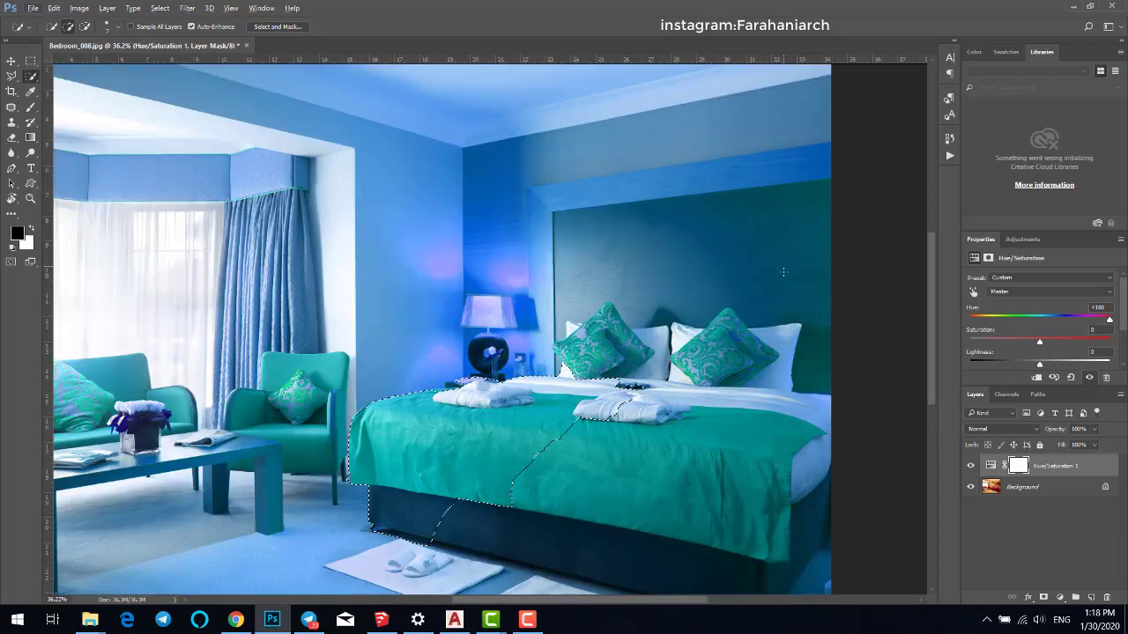
{"action": "left_click_drag", "start_coordinate": [783, 272], "coordinate": [738, 359]}
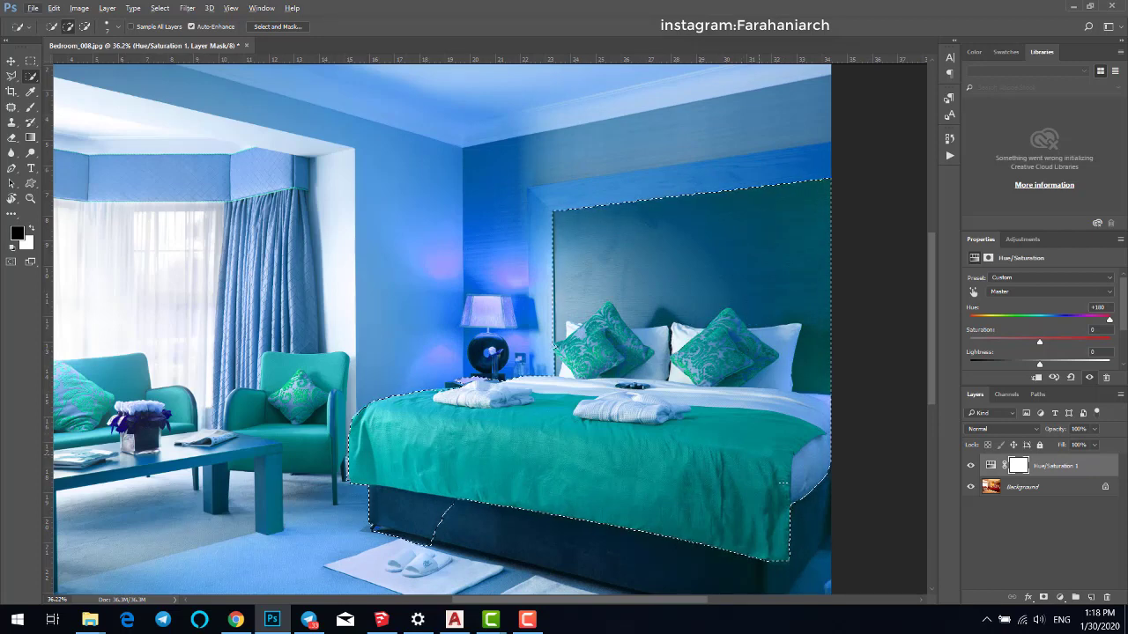
{"action": "left_click_drag", "start_coordinate": [528, 529], "coordinate": [806, 520]}
{"action": "scroll", "coordinate": [741, 456], "scroll_direction": "down", "scroll_amount": 3}
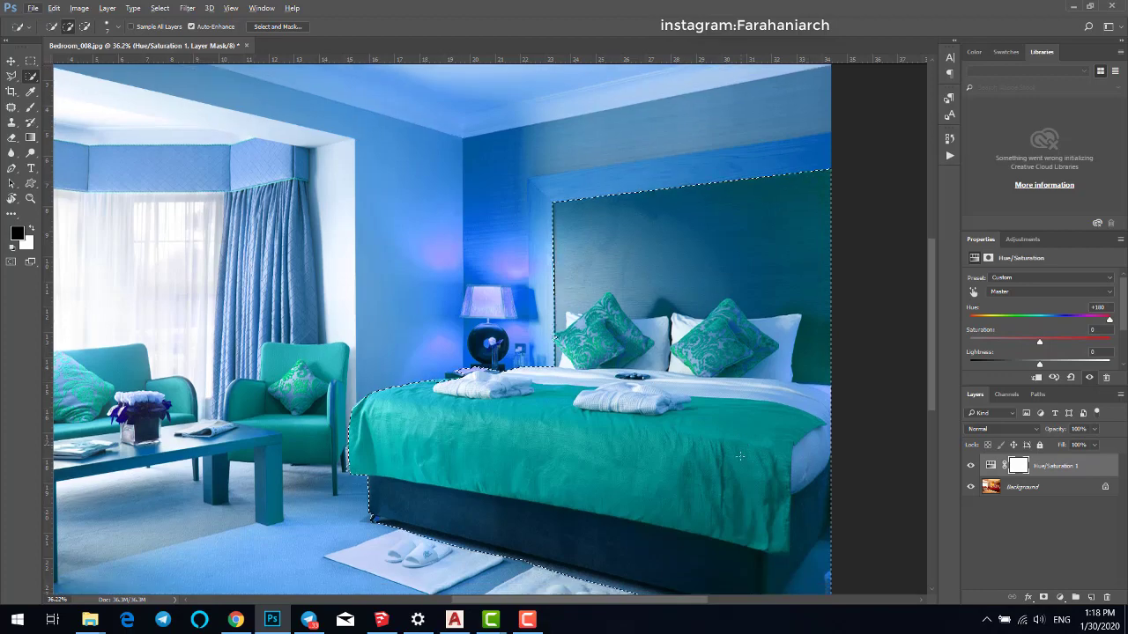
{"action": "scroll", "coordinate": [655, 396], "scroll_direction": "up", "scroll_amount": 2}
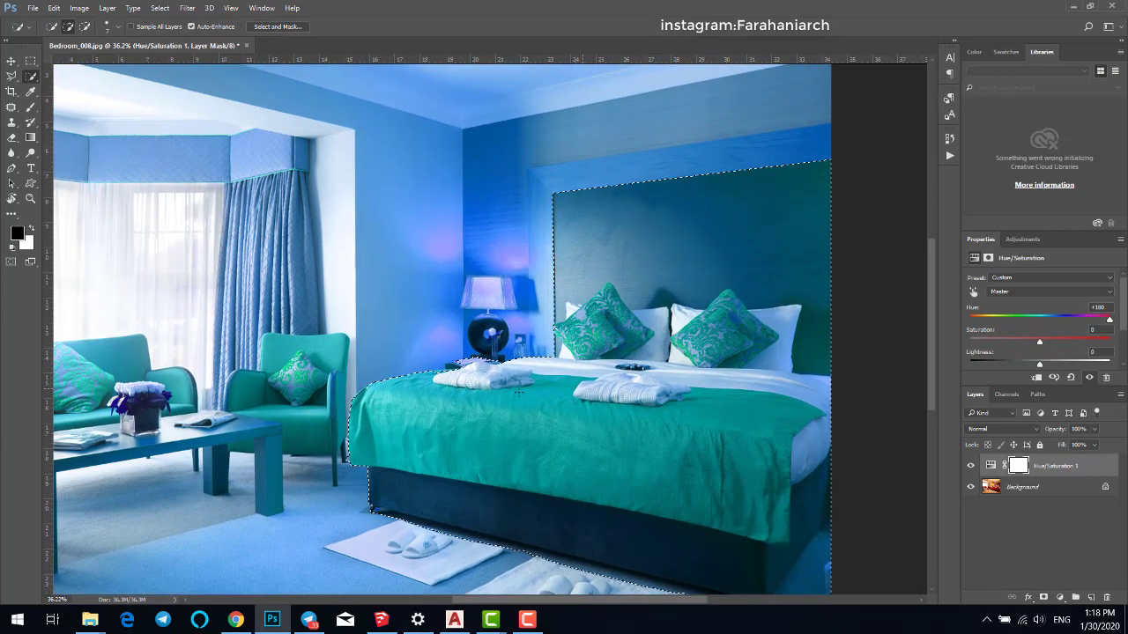
- Add the horizontal wooden frame above the headboard panel to the selection
{"action": "scroll", "coordinate": [564, 168], "scroll_direction": "up", "scroll_amount": 3}
{"action": "left_click", "coordinate": [564, 167]}
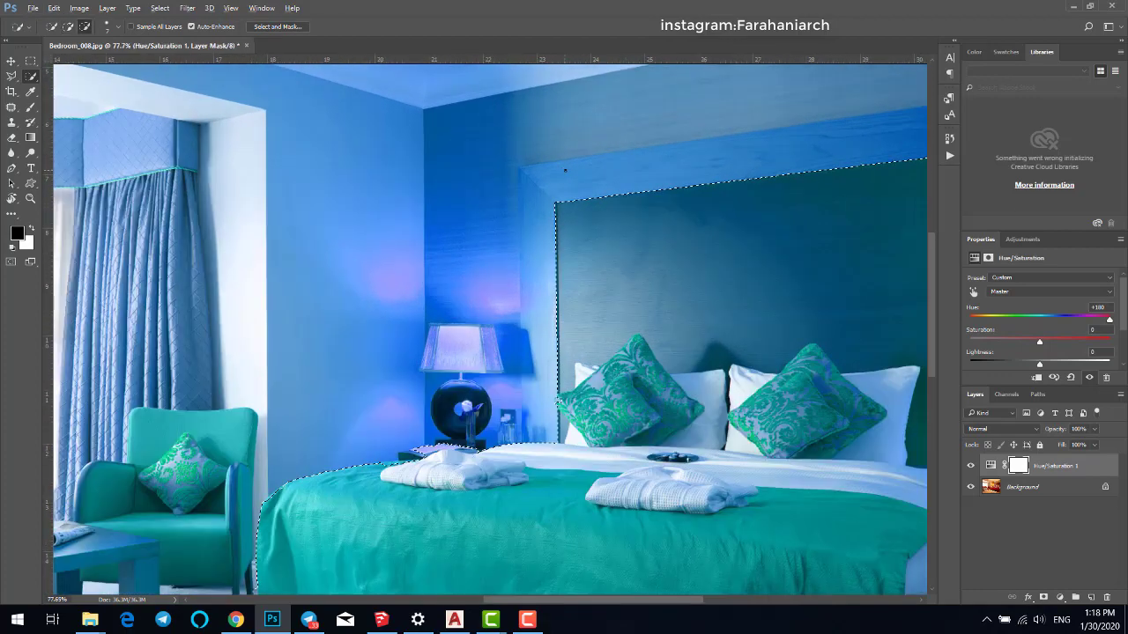
{"action": "scroll", "coordinate": [564, 167], "scroll_direction": "up", "scroll_amount": 3}
{"action": "left_click_drag", "start_coordinate": [744, 166], "coordinate": [880, 159]}
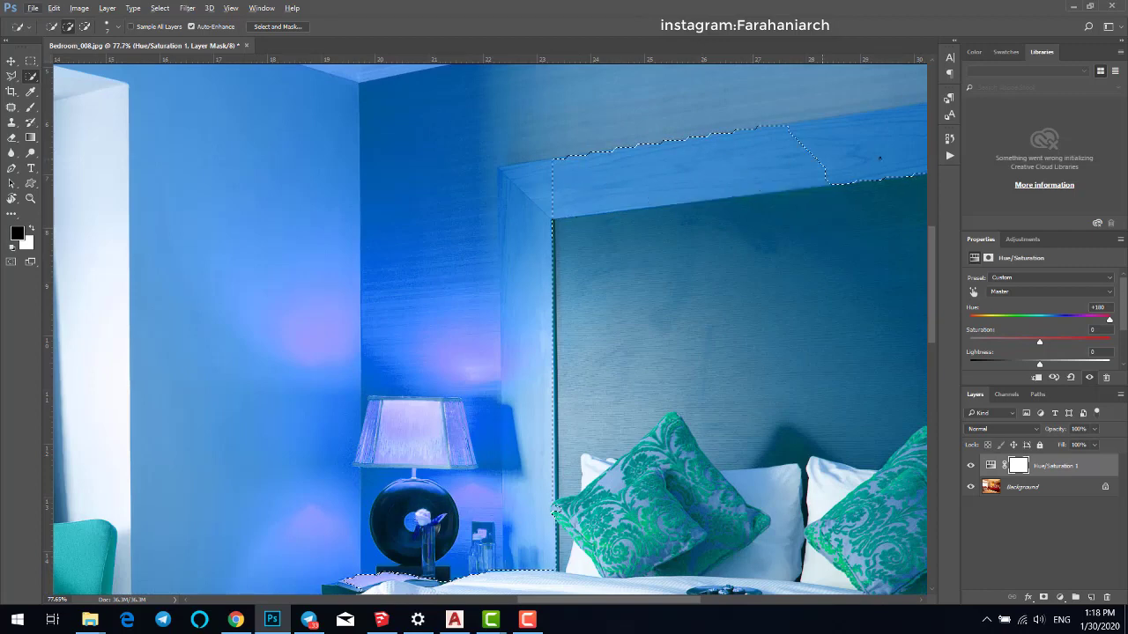
{"action": "scroll", "coordinate": [663, 178], "scroll_direction": "down", "scroll_amount": 4}
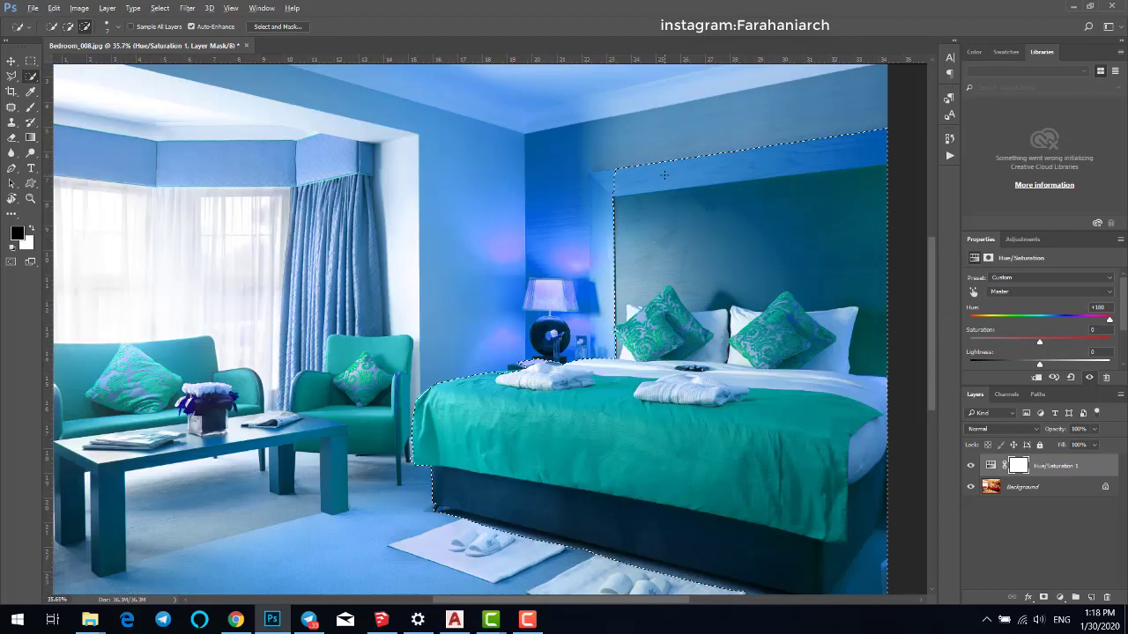
{"action": "scroll", "coordinate": [568, 170], "scroll_direction": "up", "scroll_amount": 5}
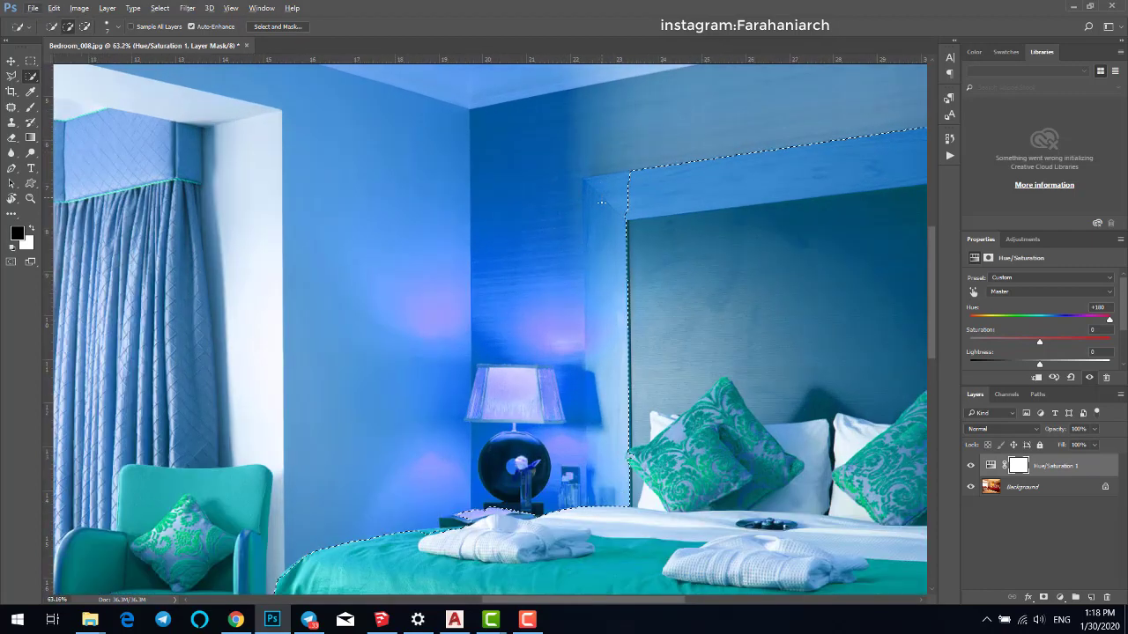
{"action": "left_click_drag", "start_coordinate": [592, 186], "coordinate": [602, 232]}
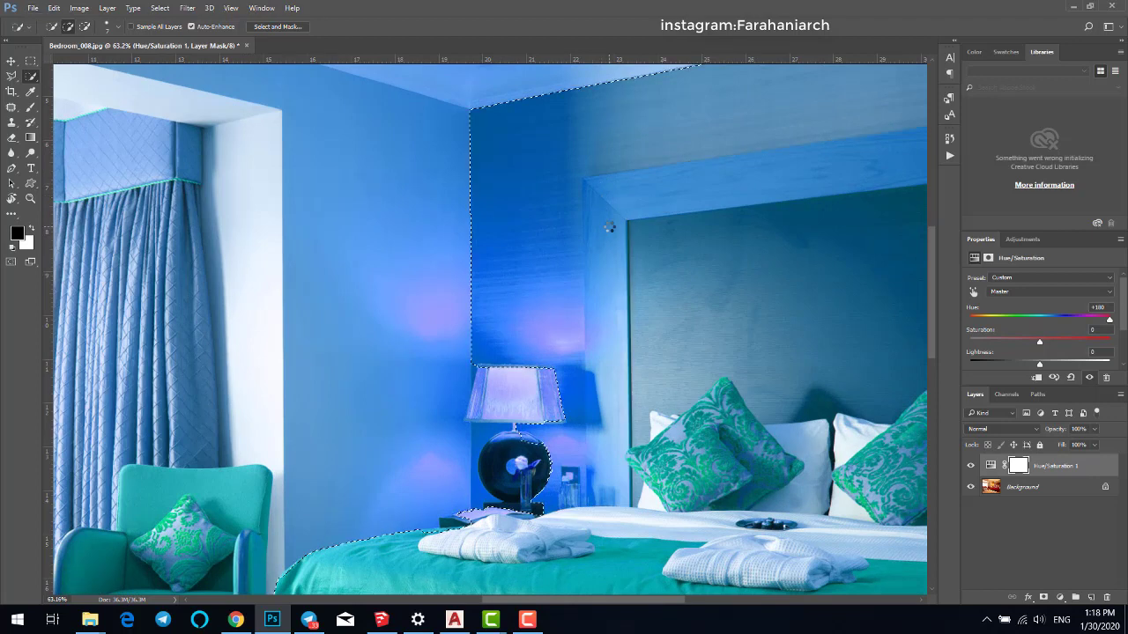
{"action": "key", "text": "ctrl+z"}
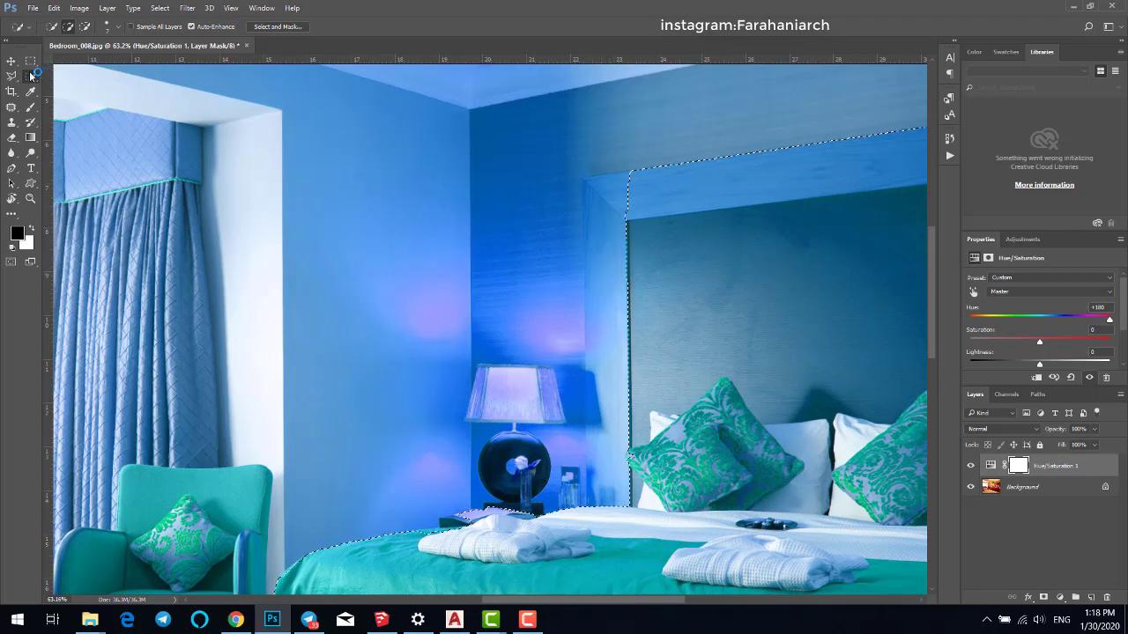
- Add the headboard frame's corner and vertical side beside the lamp to the selection with the Polygonal Lasso tool
{"action": "key", "text": "l"}
{"action": "scroll", "coordinate": [607, 163], "scroll_direction": "up", "scroll_amount": 5}
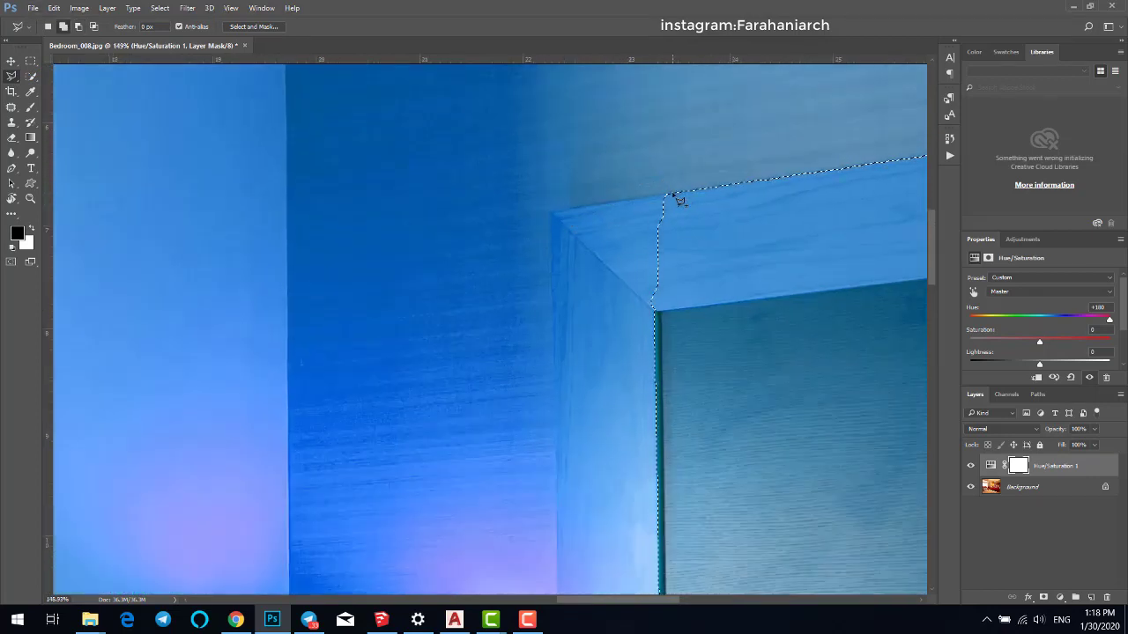
{"action": "left_click", "coordinate": [552, 216]}
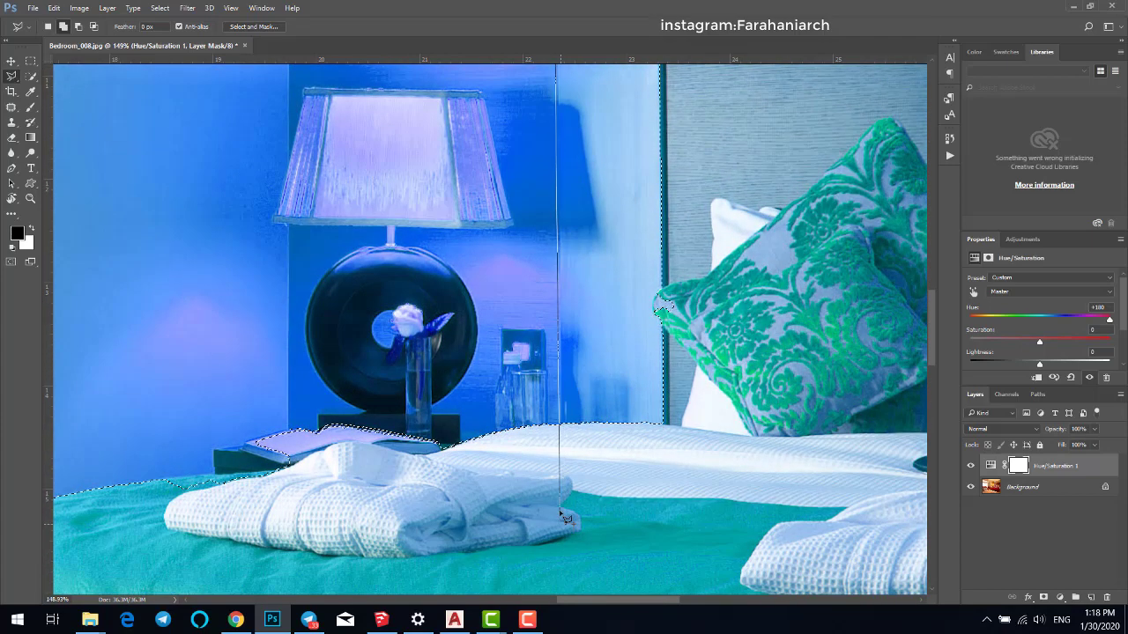
{"action": "left_click", "coordinate": [561, 513]}
{"action": "left_click", "coordinate": [884, 469]}
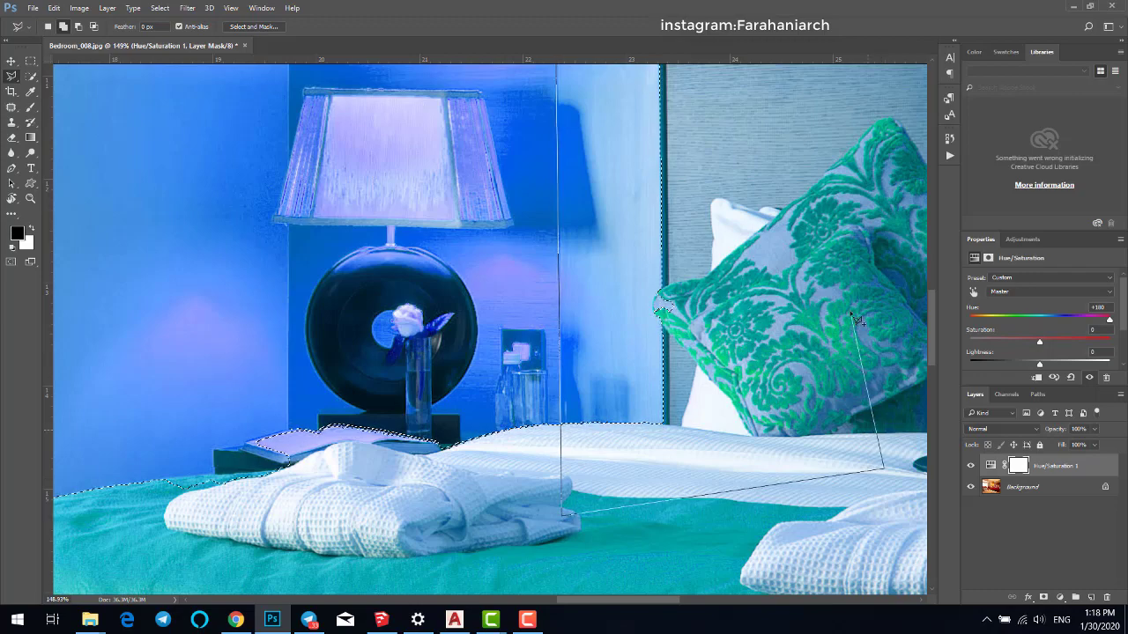
{"action": "double_click", "coordinate": [850, 313]}
- Subtract the open book and nightstand from the selection with Quick Selection, following the edge of the bedspread and folded robe
{"action": "scroll", "coordinate": [841, 312], "scroll_direction": "down", "scroll_amount": 5}
{"action": "scroll", "coordinate": [623, 357], "scroll_direction": "up", "scroll_amount": 7}
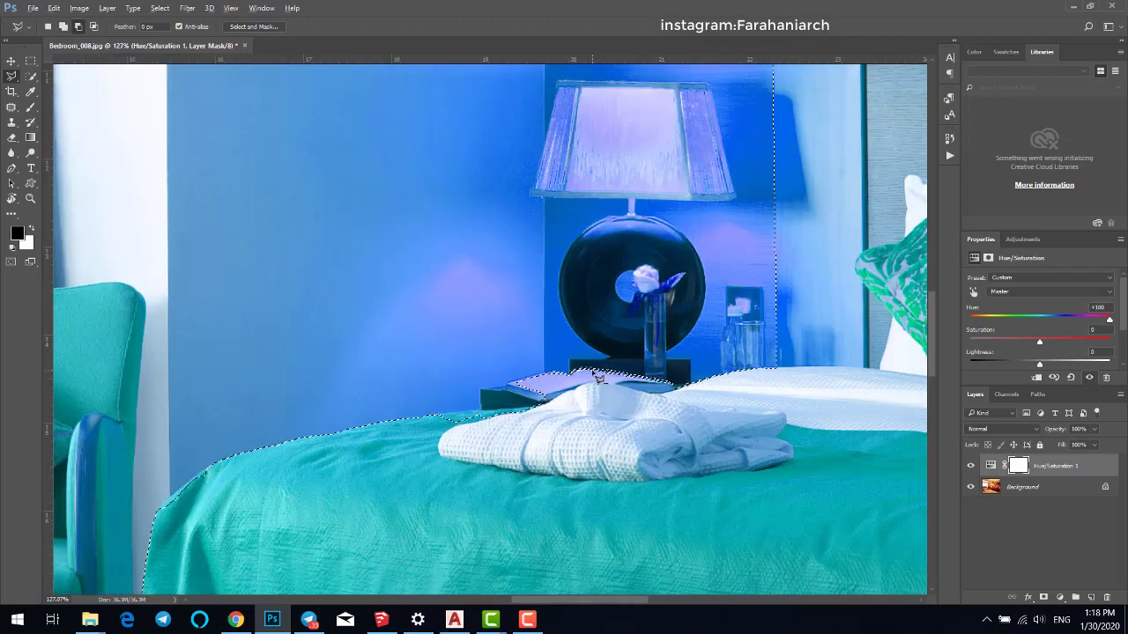
{"action": "left_click", "coordinate": [31, 76]}
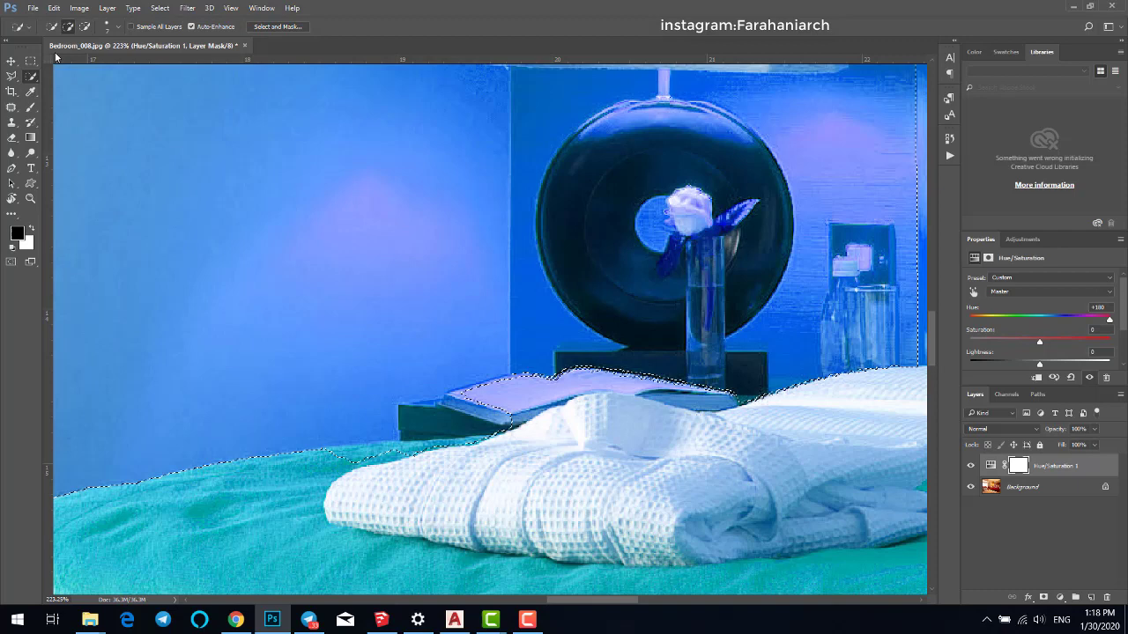
{"action": "left_click", "coordinate": [107, 8]}
{"action": "key", "text": "Escape"}
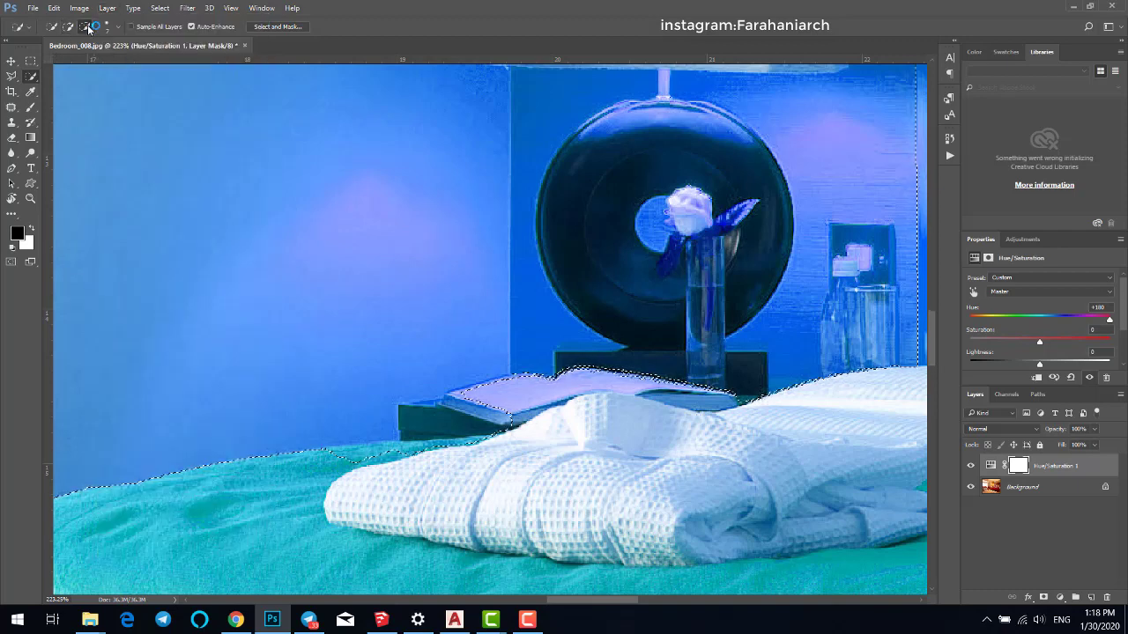
{"action": "left_click", "coordinate": [500, 395], "text": "alt"}
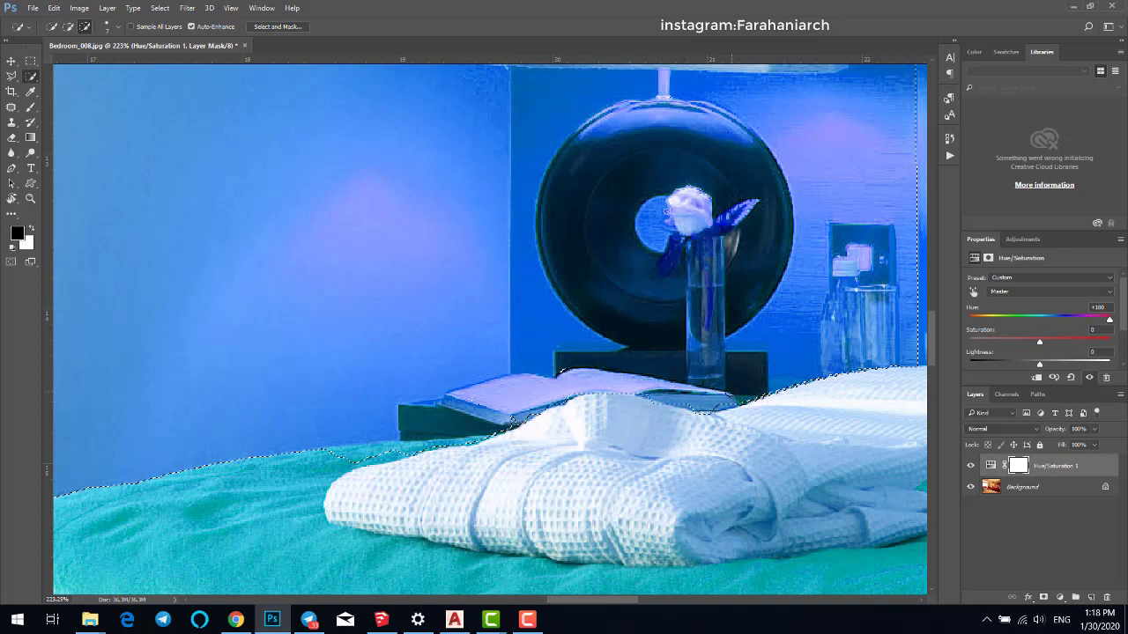
{"action": "left_click", "coordinate": [620, 374], "text": "alt"}
{"action": "left_click", "coordinate": [68, 26]}
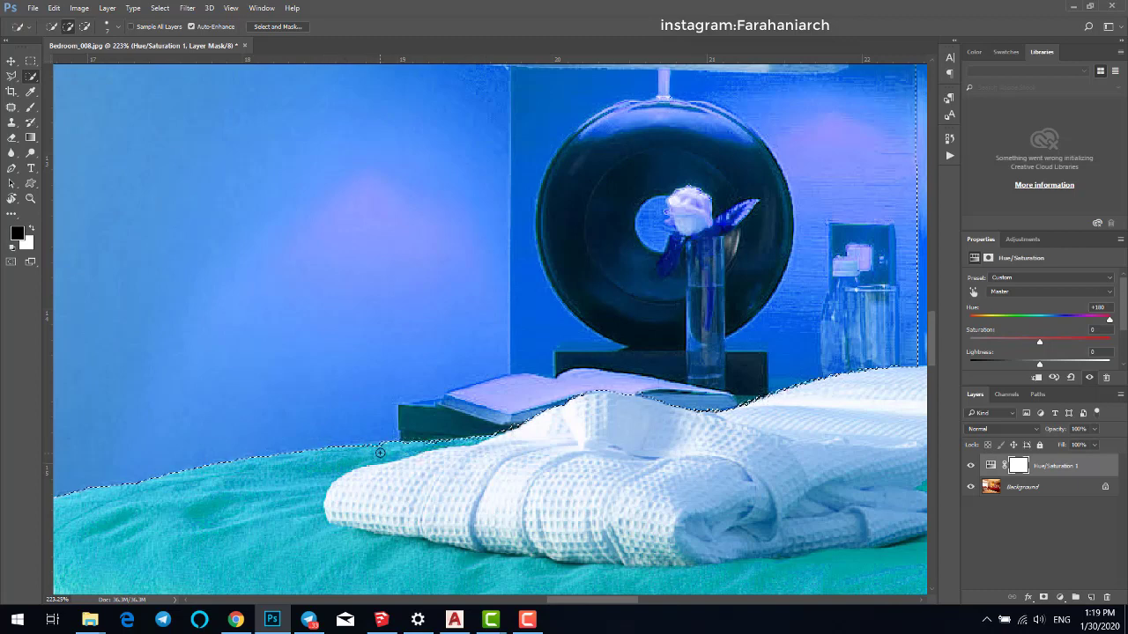
- Subtract the stray patch of wall and carpet between the armchair leg and the bedspread's lower corner from the selection
{"action": "scroll", "coordinate": [388, 441], "scroll_direction": "down", "scroll_amount": 3}
{"action": "scroll", "coordinate": [393, 437], "scroll_direction": "down", "scroll_amount": 3}
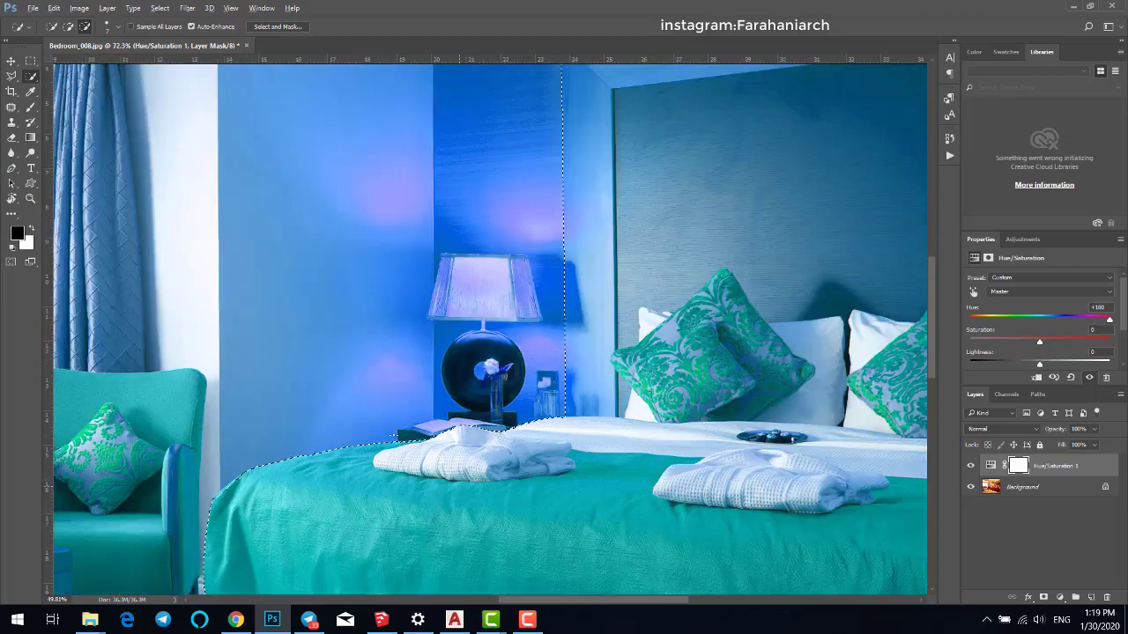
{"action": "scroll", "coordinate": [265, 432], "scroll_direction": "up", "scroll_amount": 2}
{"action": "scroll", "coordinate": [316, 529], "scroll_direction": "up", "scroll_amount": 5}
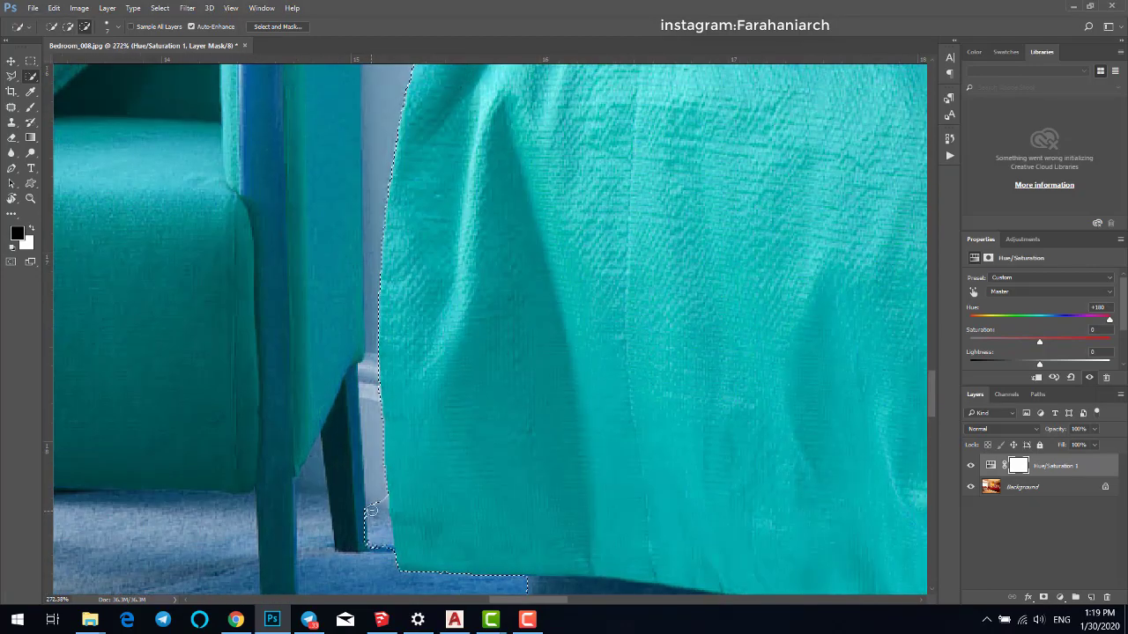
{"action": "left_click_drag", "start_coordinate": [374, 515], "coordinate": [366, 536], "text": "alt"}
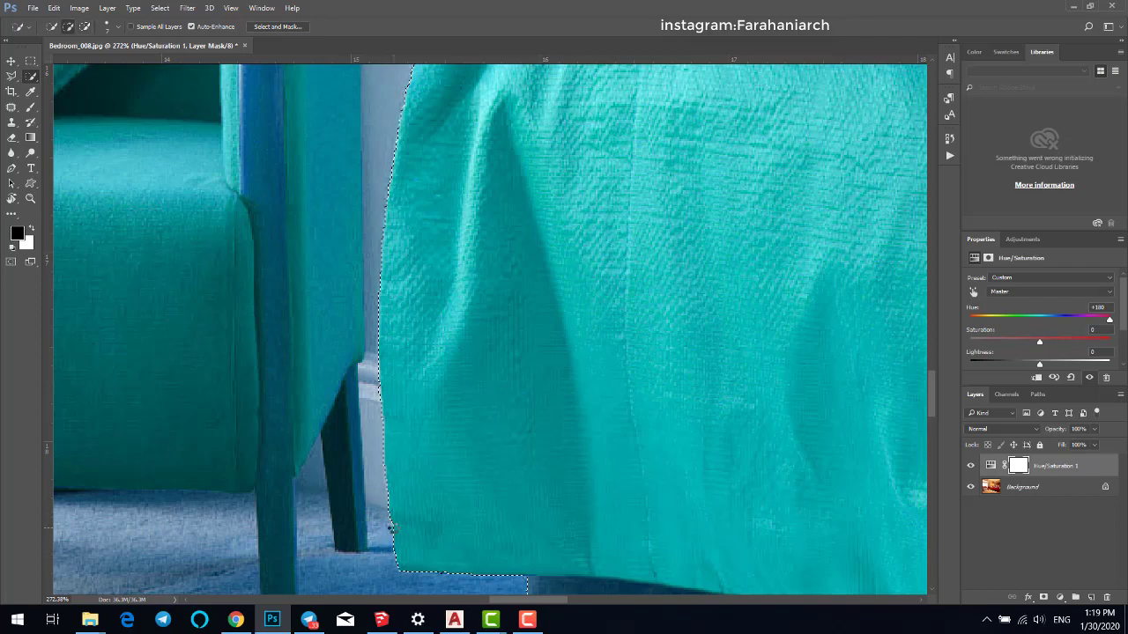
- Subtract the carpet in front of the bed, beside the slipper mat, from the selection
{"action": "scroll", "coordinate": [393, 530], "scroll_direction": "down", "scroll_amount": 6}
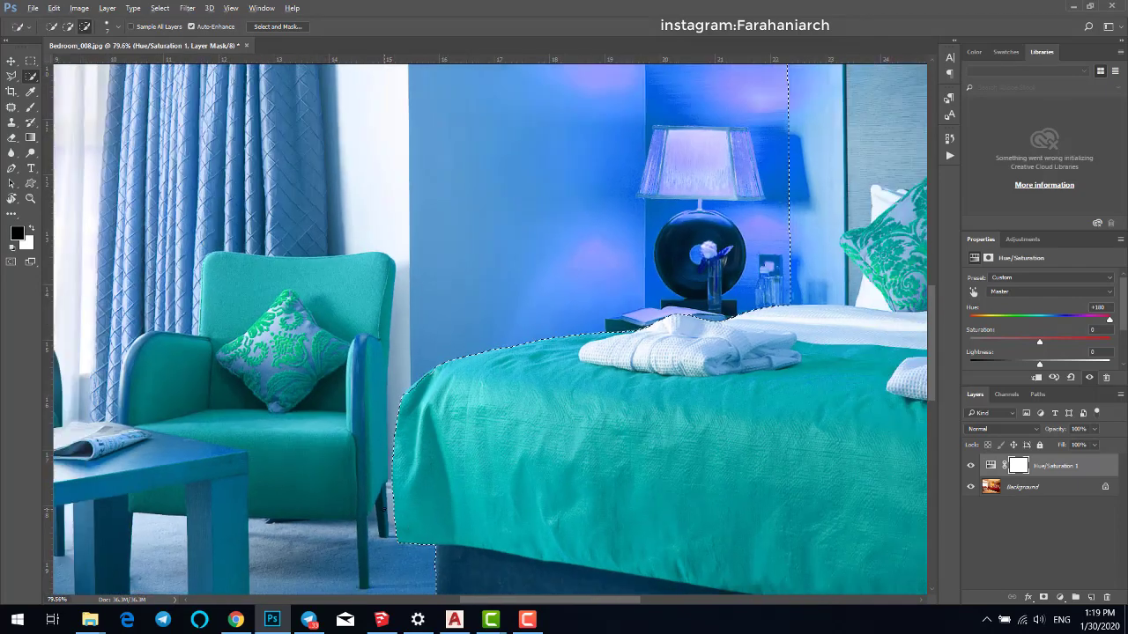
{"action": "scroll", "coordinate": [393, 530], "scroll_direction": "down", "scroll_amount": 5}
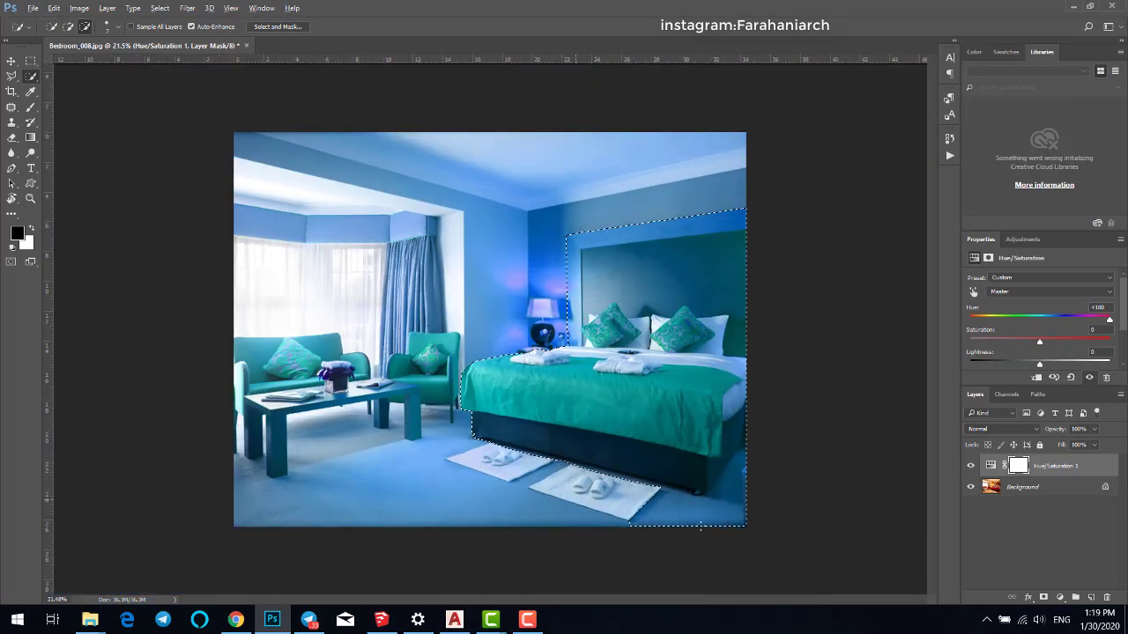
{"action": "scroll", "coordinate": [768, 498], "scroll_direction": "up", "scroll_amount": 4}
{"action": "scroll", "coordinate": [841, 459], "scroll_direction": "down", "scroll_amount": 3}
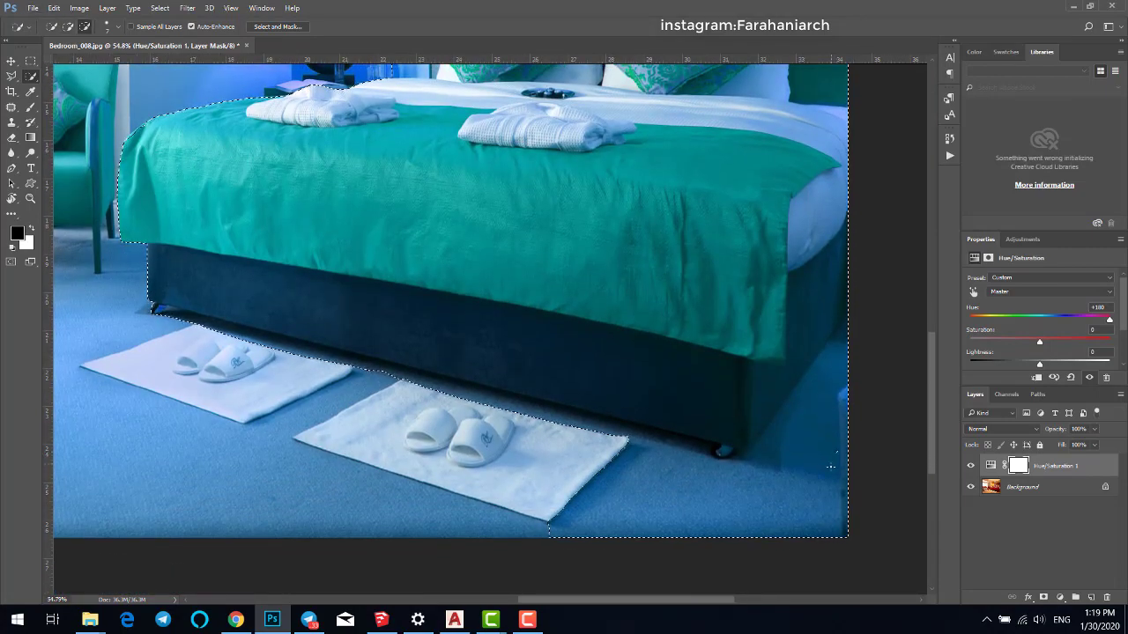
{"action": "mouse_move", "coordinate": [842, 459]}
{"action": "left_mouse_down"}
{"action": "mouse_move", "coordinate": [821, 515]}
{"action": "mouse_move", "coordinate": [696, 526]}
{"action": "left_mouse_up"}
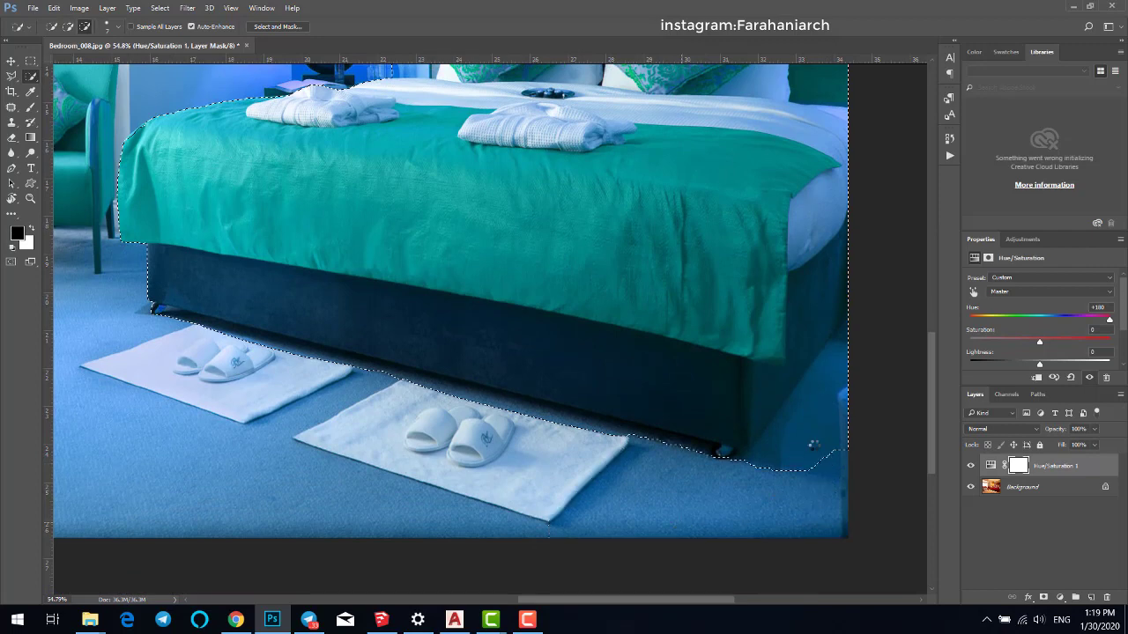
- Subtract the carpet along the bed base's side, up to the photo's edge, from the selection with Quick Selection
{"action": "mouse_move", "coordinate": [818, 471]}
{"action": "left_mouse_down"}
{"action": "mouse_move", "coordinate": [841, 453]}
{"action": "mouse_move", "coordinate": [840, 404]}
{"action": "left_mouse_up"}
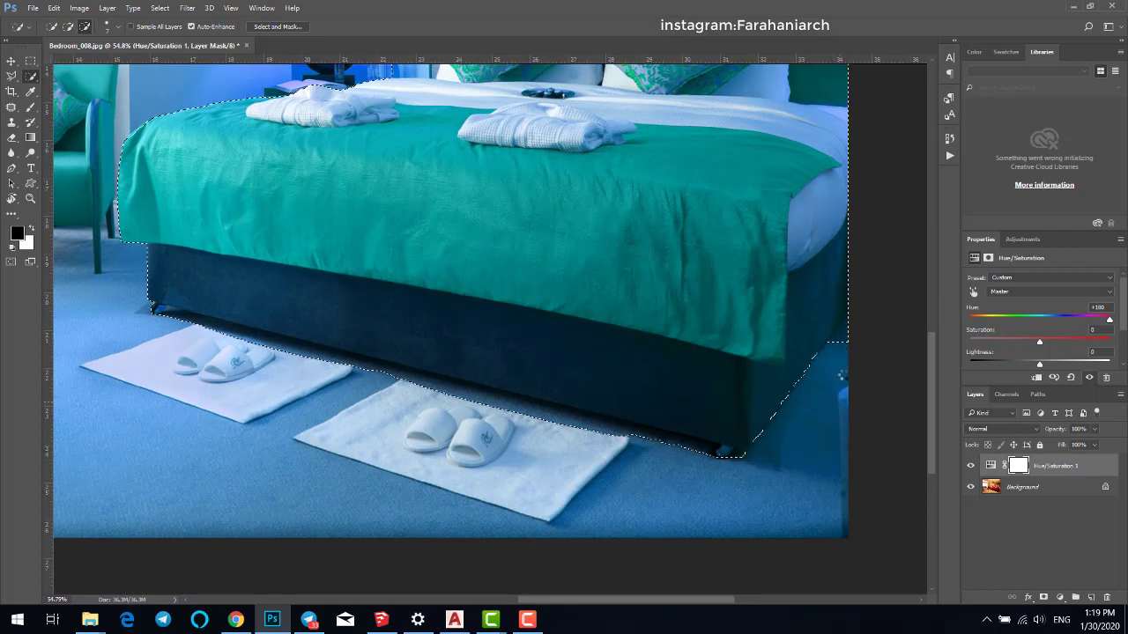
{"action": "scroll", "coordinate": [866, 340], "scroll_direction": "up", "scroll_amount": 5}
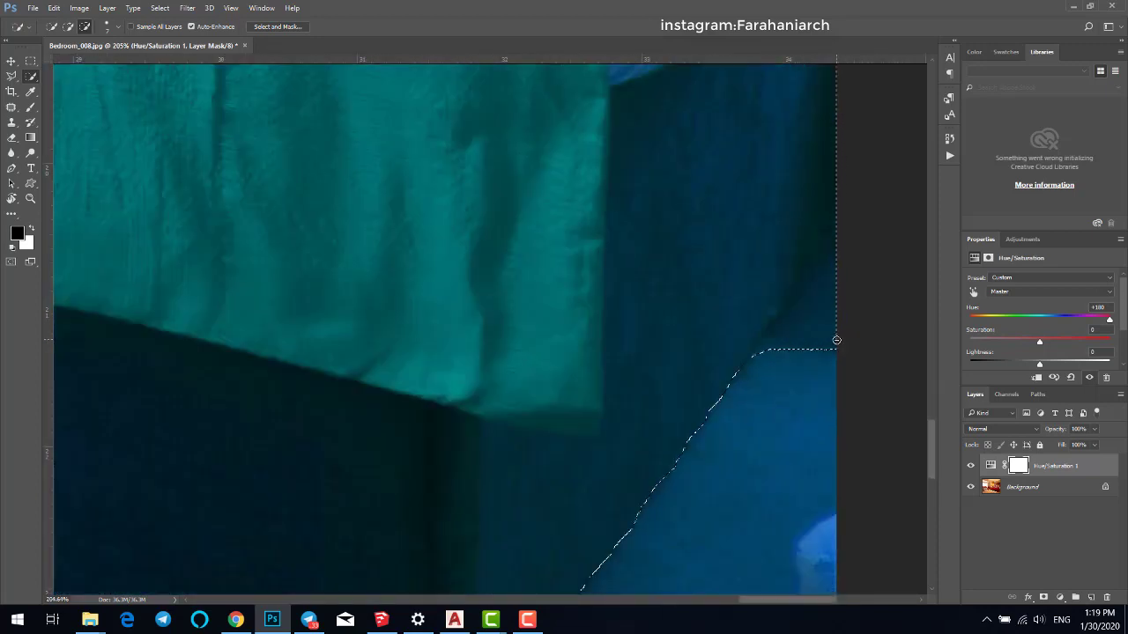
{"action": "left_click_drag", "start_coordinate": [836, 340], "coordinate": [832, 319]}
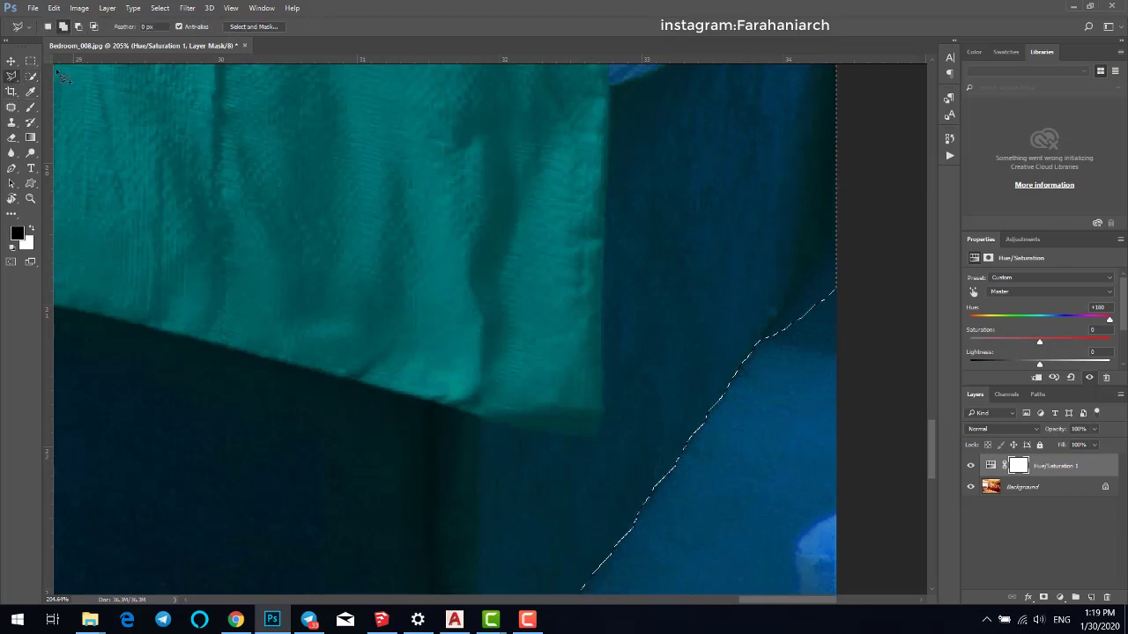
- Subtract the remaining carpet wedge between the bed base's side and the photo's edge from the selection with the Polygonal Lasso tool
{"action": "left_click", "coordinate": [12, 76]}
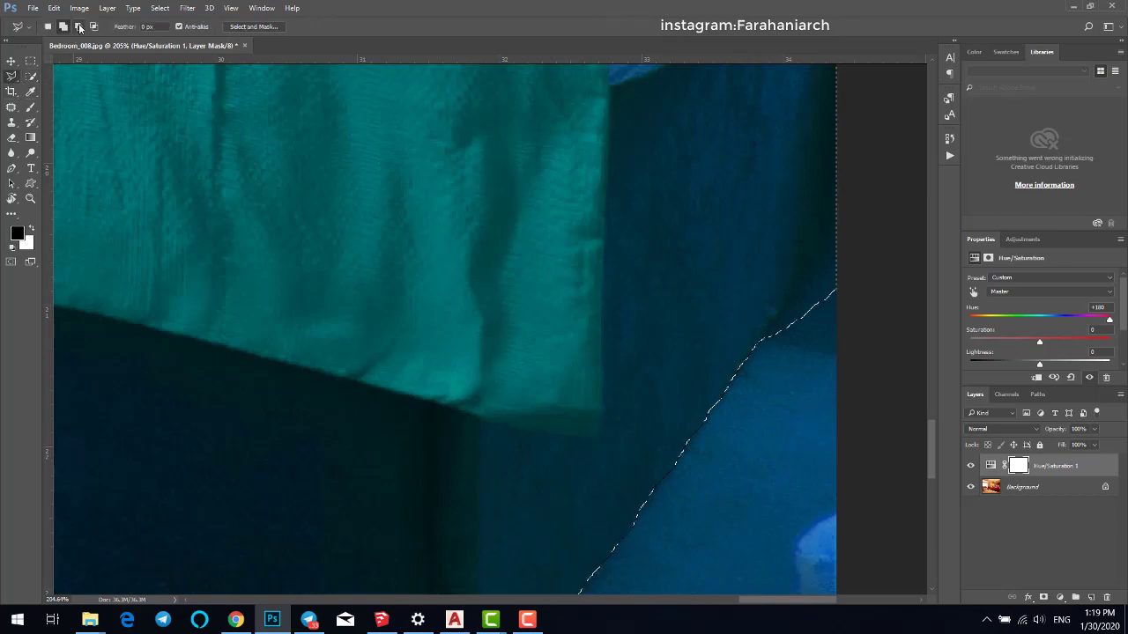
{"action": "left_click", "coordinate": [737, 373]}
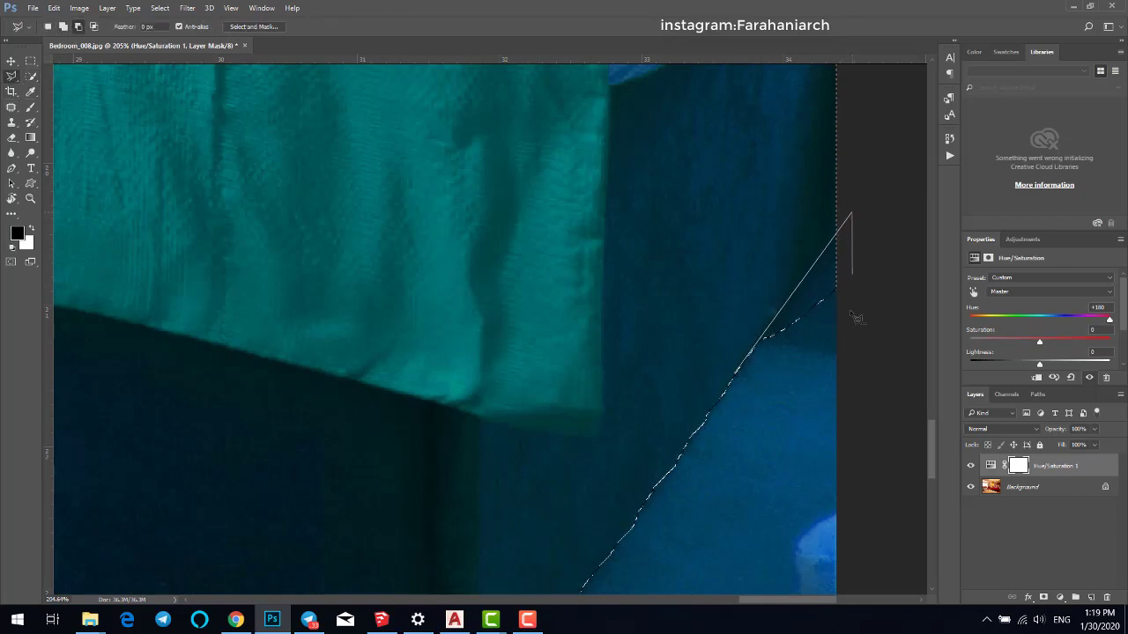
{"action": "scroll", "coordinate": [809, 409], "scroll_direction": "down", "scroll_amount": 5}
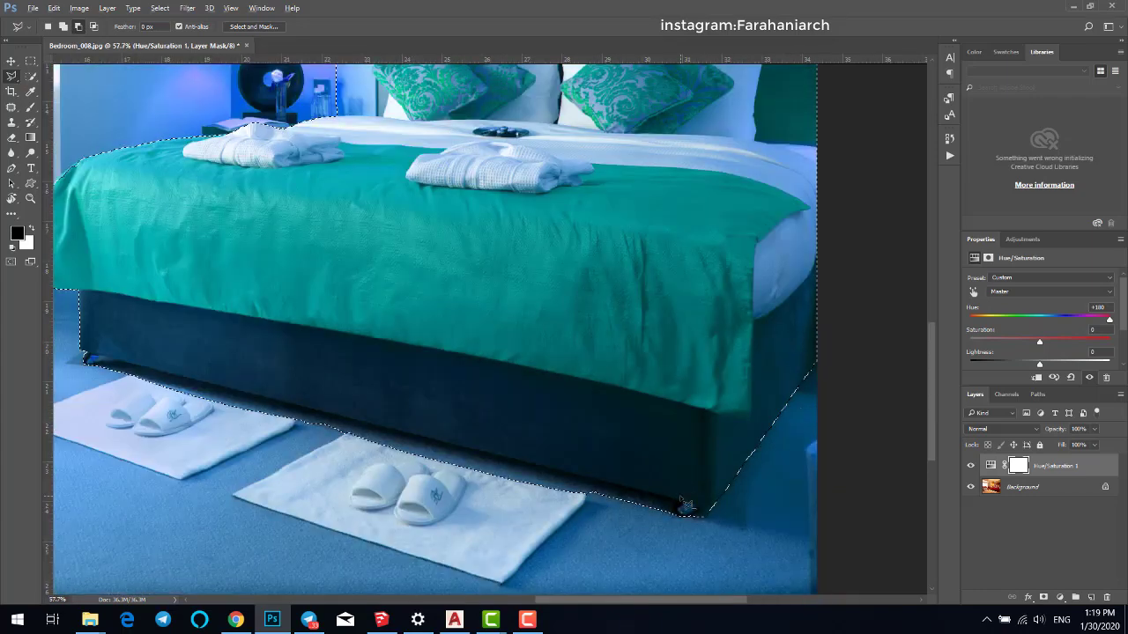
- Subtract the casters and shadowed carpet strip beneath the bed base from the selection, following its lower edge with the Polygonal Lasso
{"action": "scroll", "coordinate": [699, 520], "scroll_direction": "up", "scroll_amount": 4}
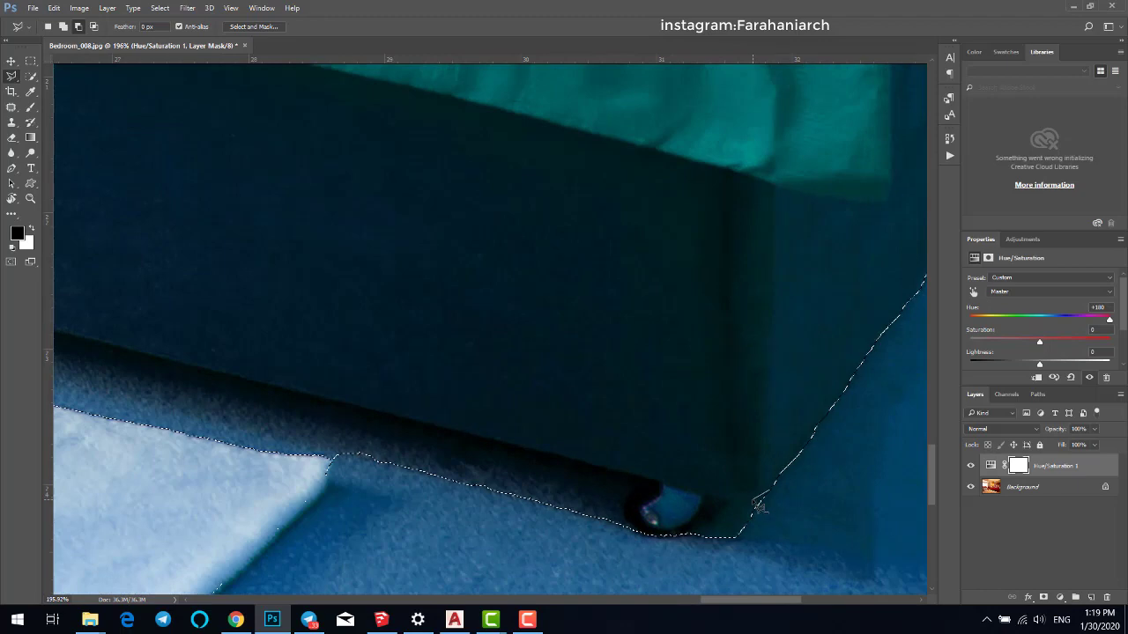
{"action": "left_click", "coordinate": [753, 500]}
{"action": "left_click", "coordinate": [733, 499]}
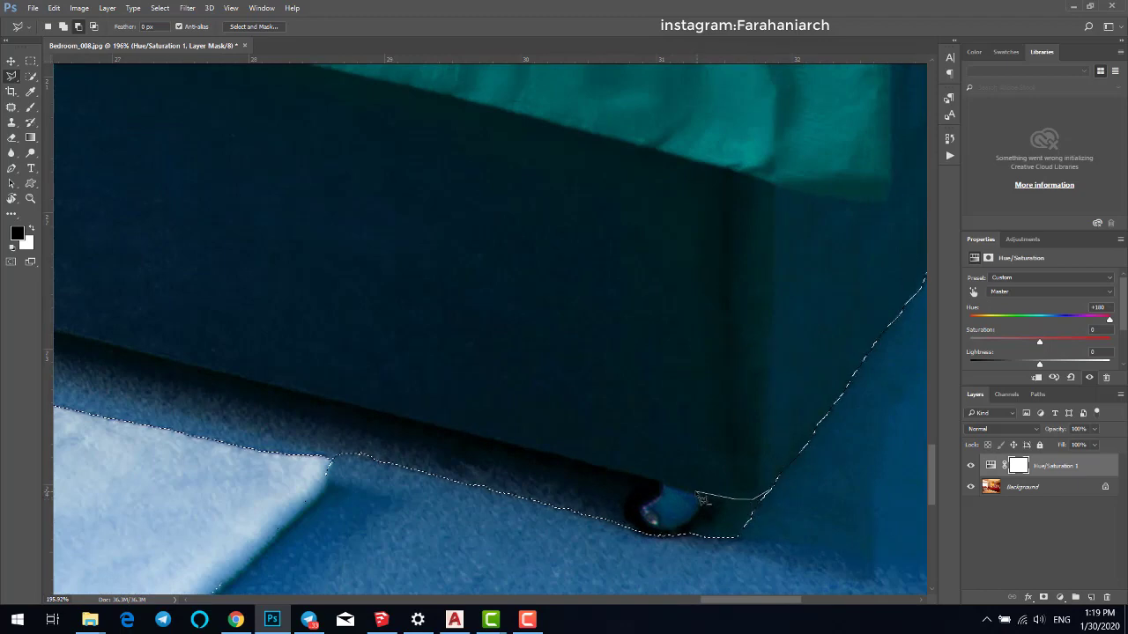
{"action": "left_click", "coordinate": [697, 493]}
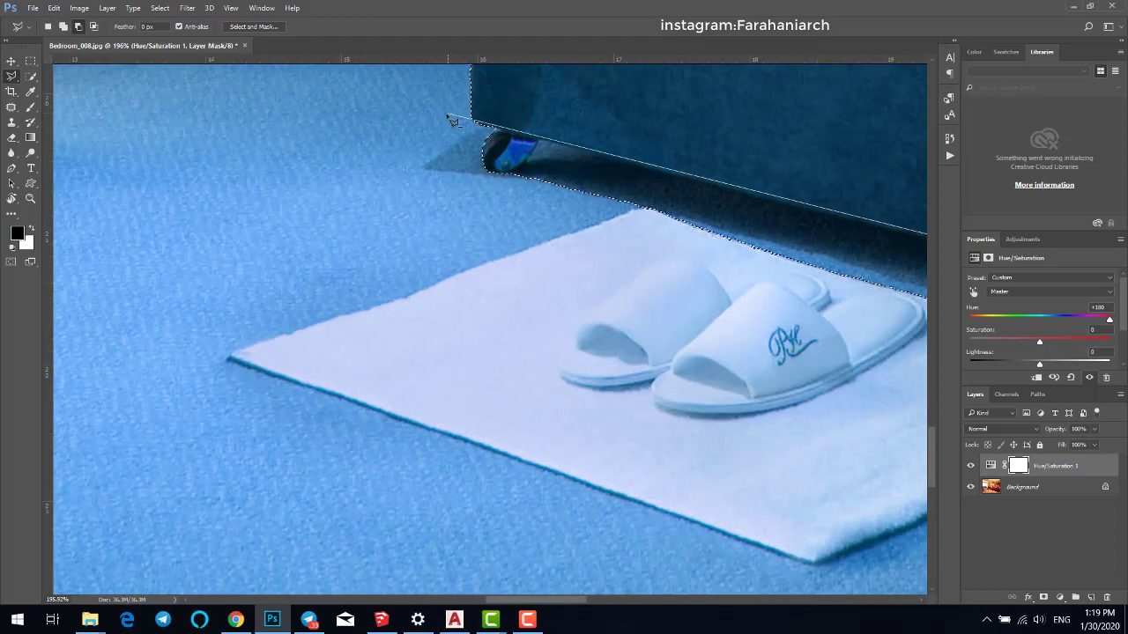
{"action": "left_click", "coordinate": [448, 115]}
{"action": "double_click", "coordinate": [429, 292]}
{"action": "scroll", "coordinate": [430, 291], "scroll_direction": "down", "scroll_amount": 5}
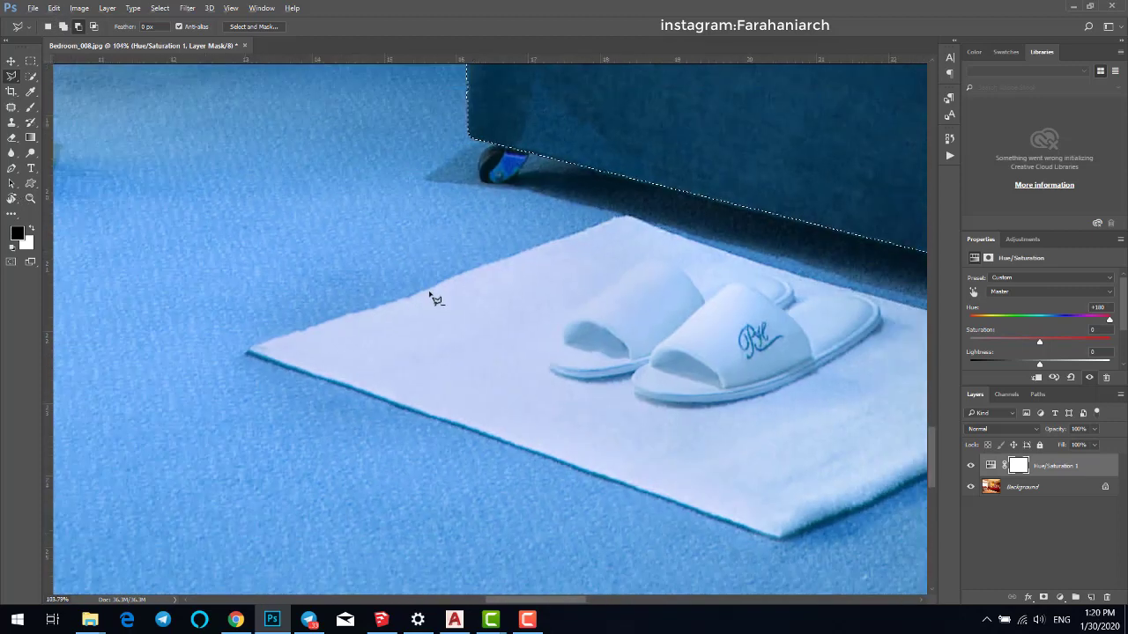
{"action": "scroll", "coordinate": [430, 293], "scroll_direction": "down", "scroll_amount": 7}
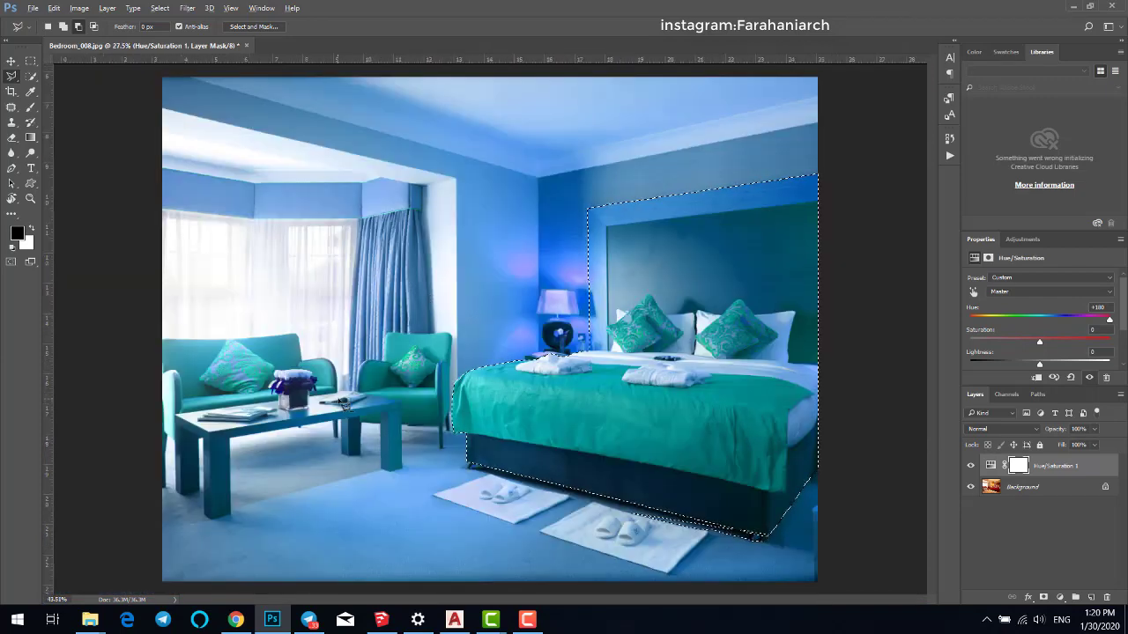
- Add the armchair's backrest, cushion, seat and arms to the selection with Quick Selection
{"action": "scroll", "coordinate": [343, 403], "scroll_direction": "up", "scroll_amount": 6}
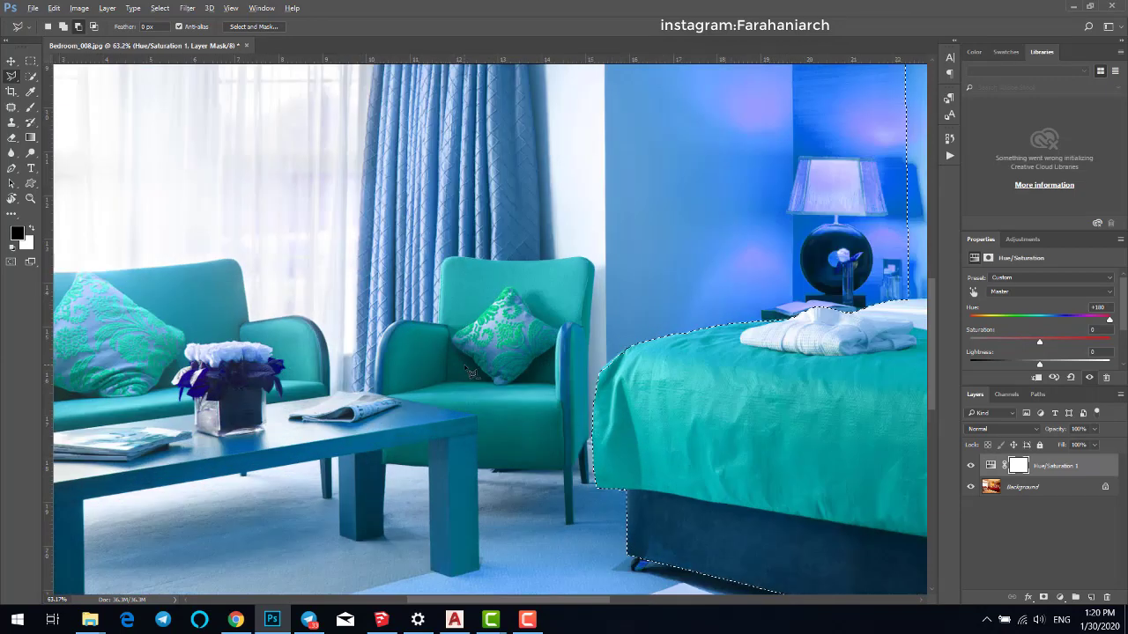
{"action": "scroll", "coordinate": [472, 372], "scroll_direction": "up", "scroll_amount": 1}
{"action": "left_click", "coordinate": [32, 77]}
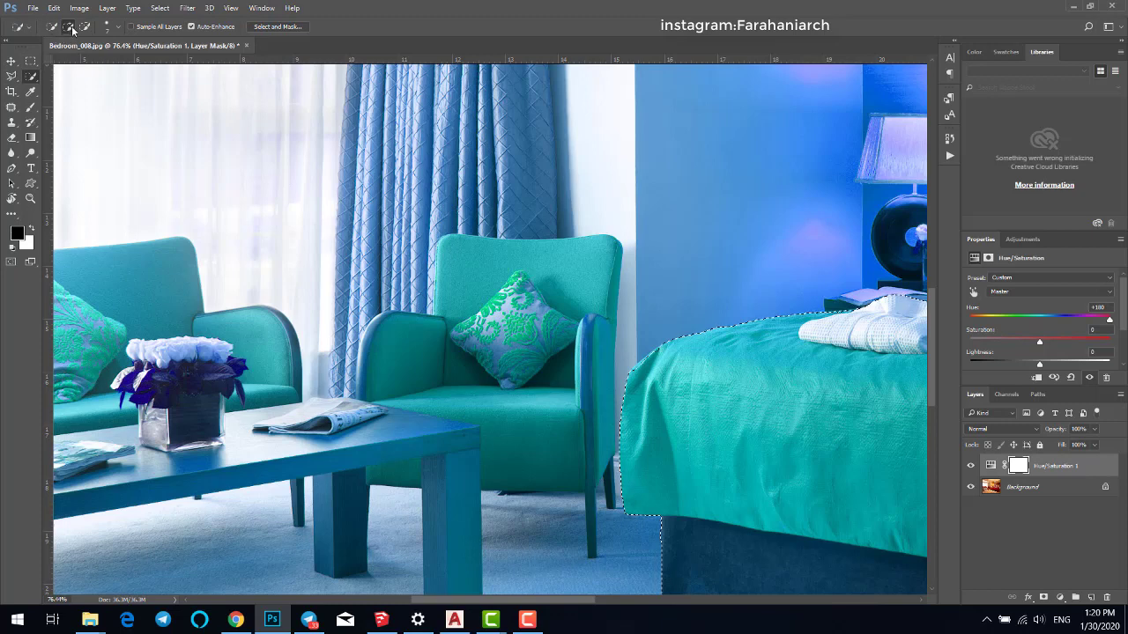
{"action": "left_click", "coordinate": [482, 273]}
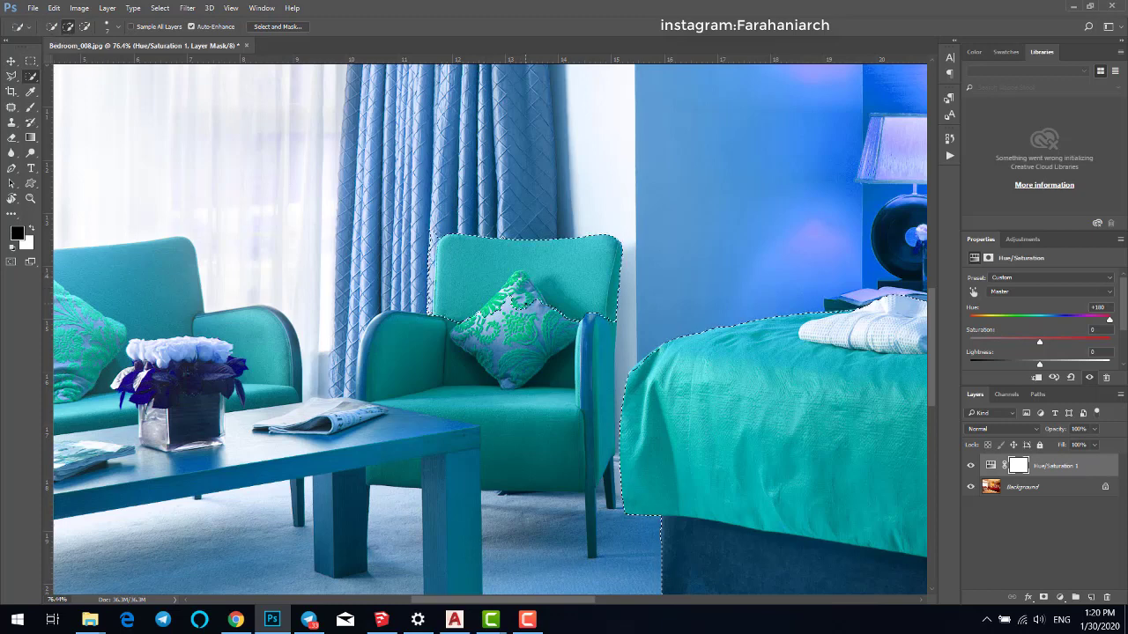
{"action": "left_click_drag", "start_coordinate": [526, 331], "coordinate": [523, 362]}
{"action": "left_click_drag", "start_coordinate": [514, 433], "coordinate": [406, 436]}
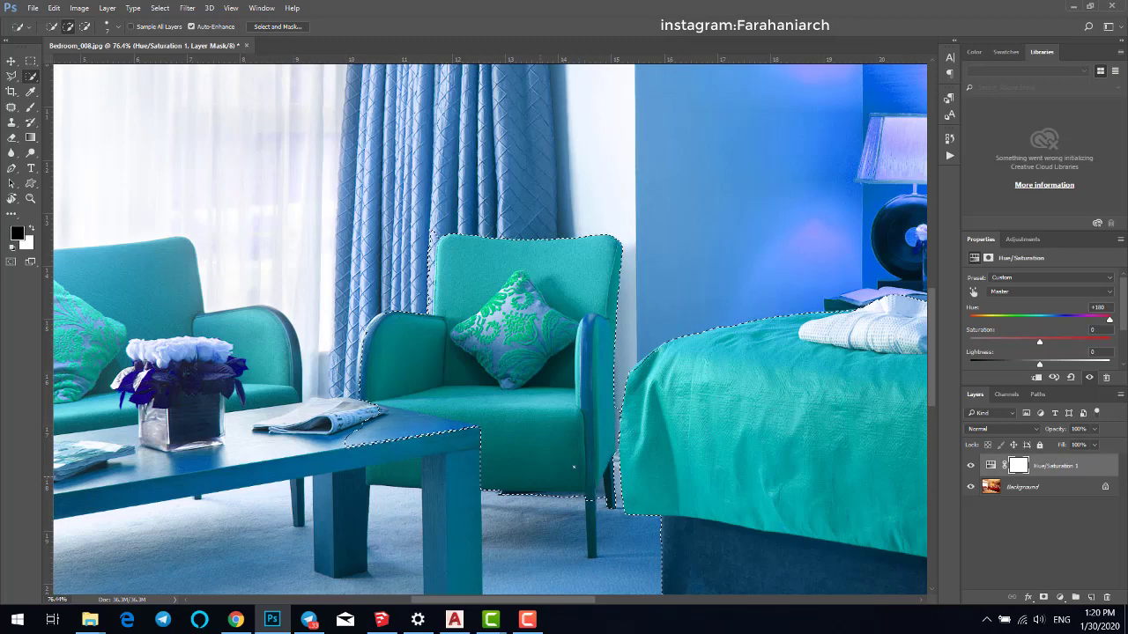
{"action": "left_click", "coordinate": [395, 476]}
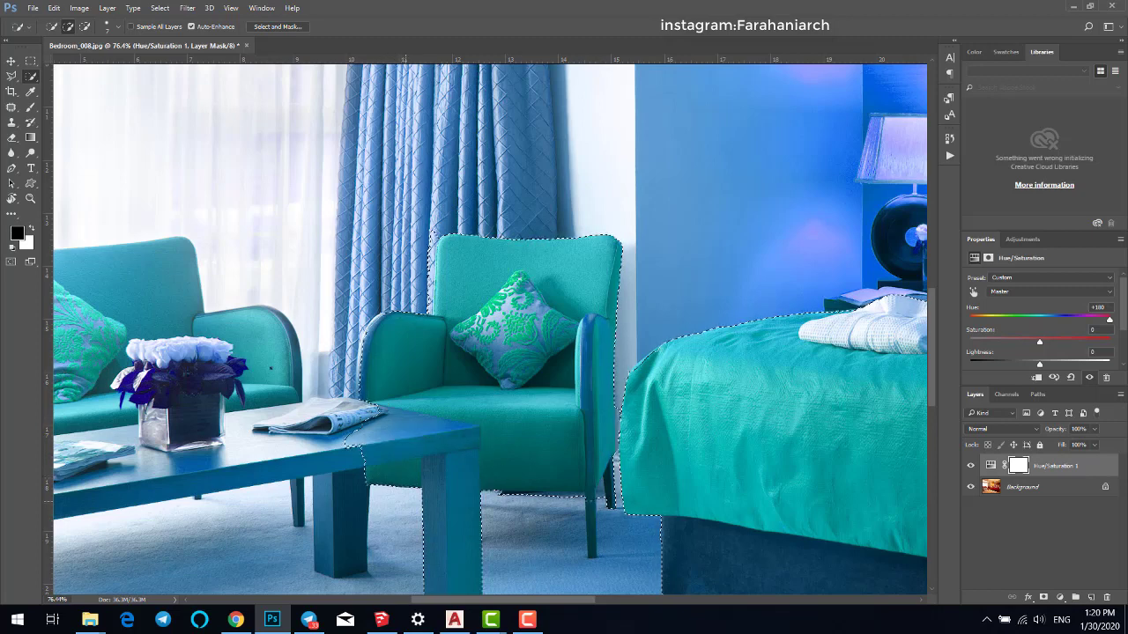
- Subtract the coffee table's top surface in front of the armchair from the selection with Quick Selection
{"action": "left_click", "coordinate": [85, 27]}
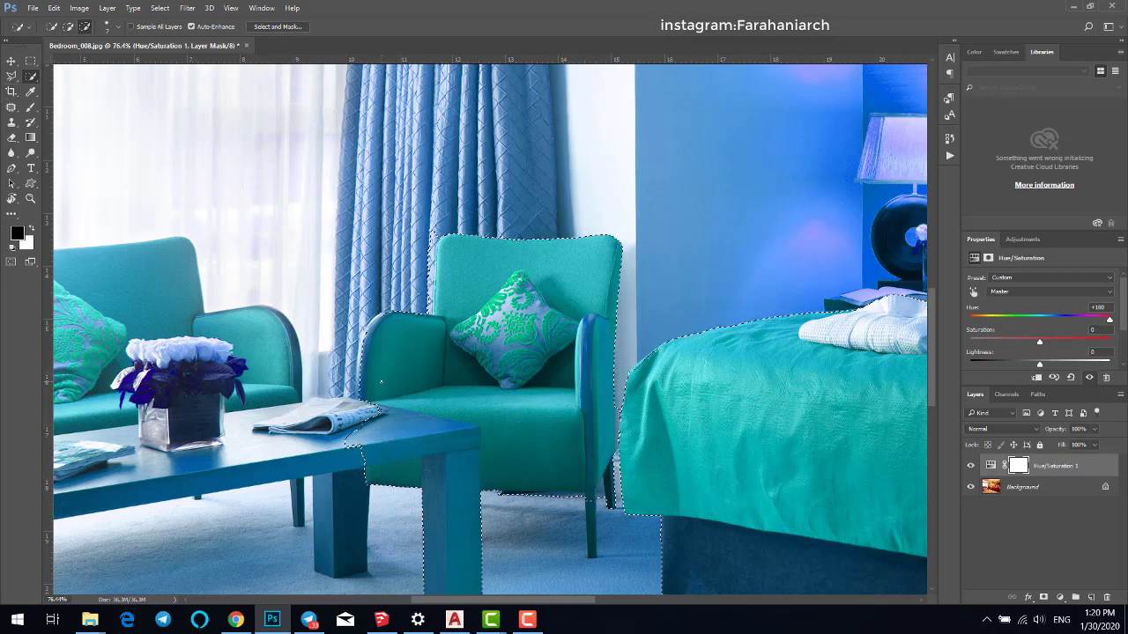
{"action": "left_click", "coordinate": [381, 429]}
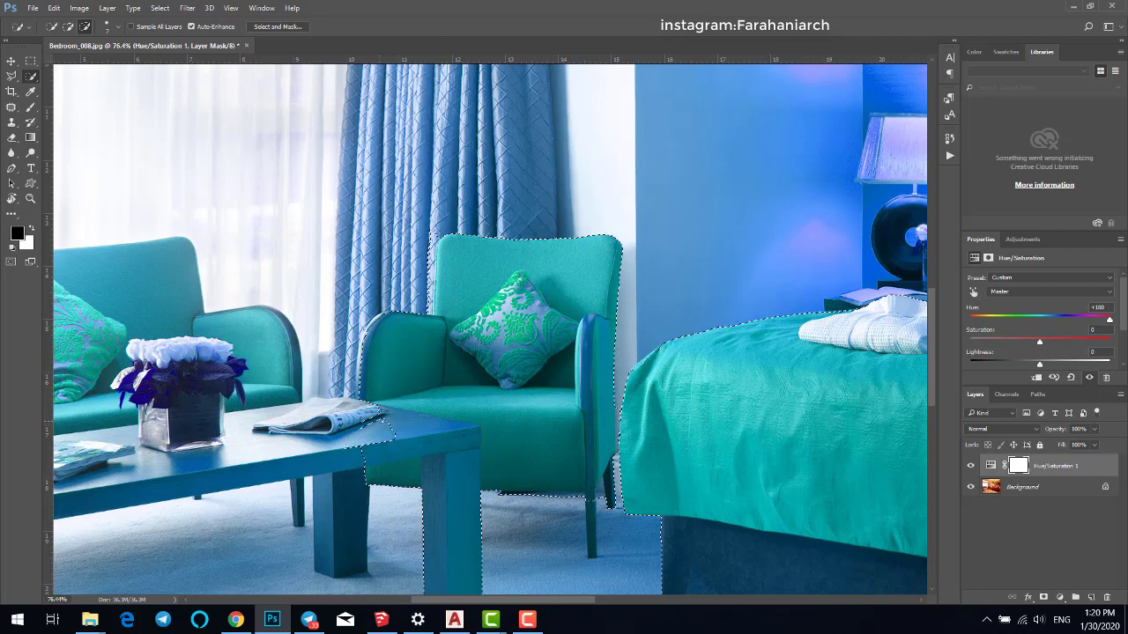
{"action": "left_click_drag", "start_coordinate": [379, 427], "coordinate": [411, 432]}
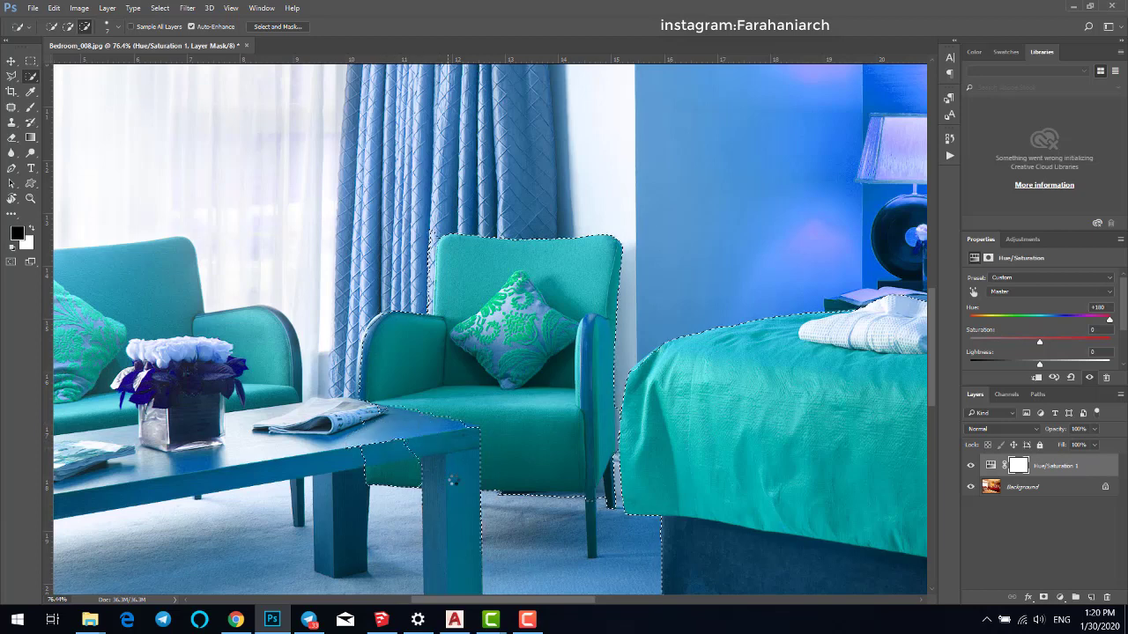
{"action": "scroll", "coordinate": [454, 483], "scroll_direction": "down", "scroll_amount": 3}
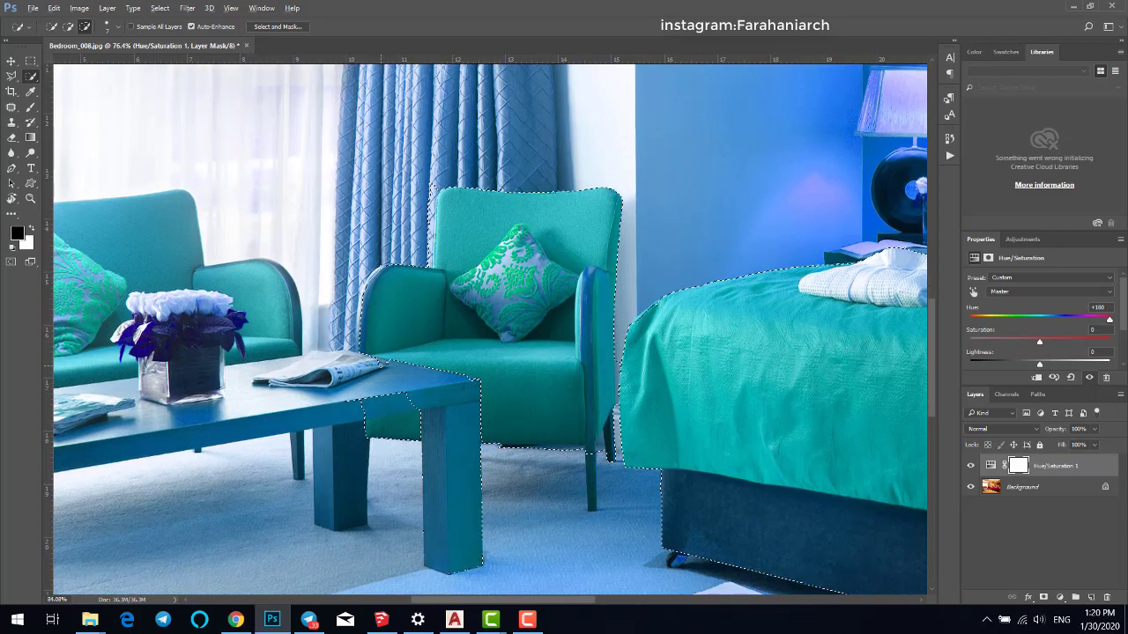
- Subtract the stray patch on the newspaper's tip from the selection with the Polygonal Lasso tool
{"action": "scroll", "coordinate": [380, 367], "scroll_direction": "up", "scroll_amount": 8}
{"action": "left_click", "coordinate": [12, 75]}
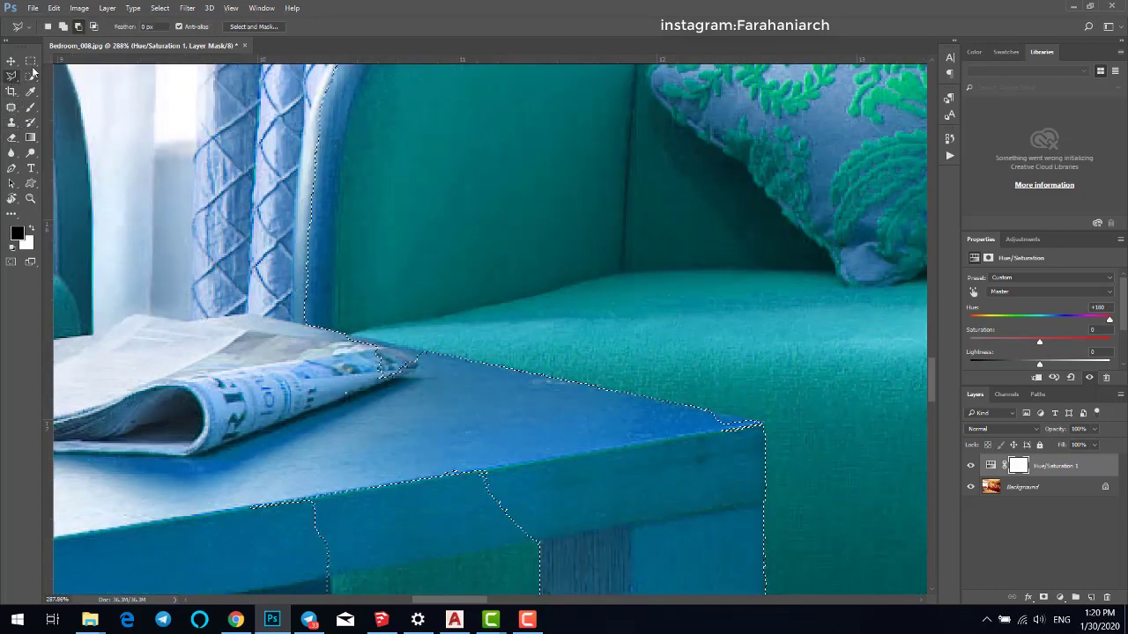
{"action": "left_click", "coordinate": [447, 354]}
{"action": "left_click", "coordinate": [435, 396]}
{"action": "left_click", "coordinate": [275, 420]}
{"action": "double_click", "coordinate": [211, 359]}
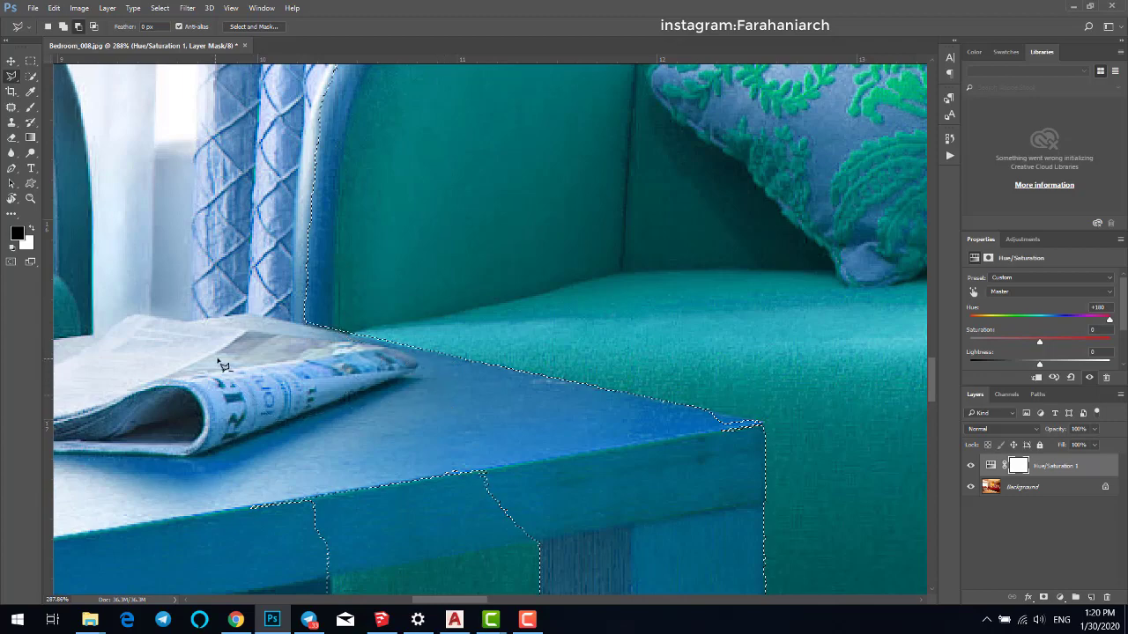
- Subtract the wooden outer rim of the armchair's armrest beside the curtain from the selection with Quick Selection
{"action": "scroll", "coordinate": [219, 360], "scroll_direction": "down", "scroll_amount": 7}
{"action": "scroll", "coordinate": [292, 189], "scroll_direction": "up", "scroll_amount": 6}
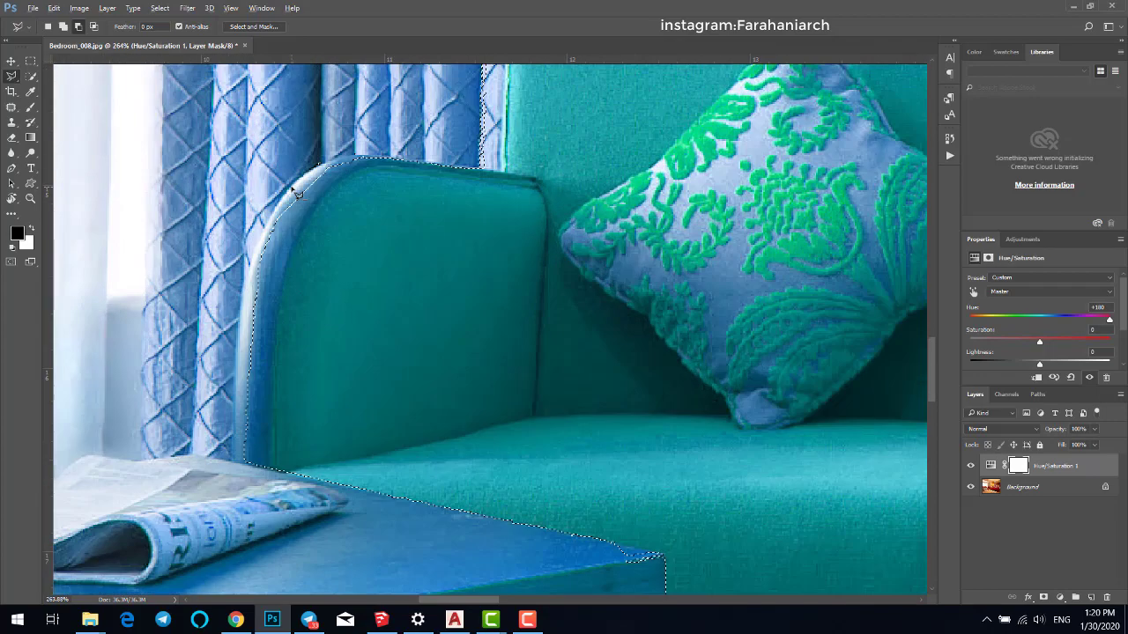
{"action": "scroll", "coordinate": [298, 193], "scroll_direction": "up", "scroll_amount": 2}
{"action": "key", "text": "w"}
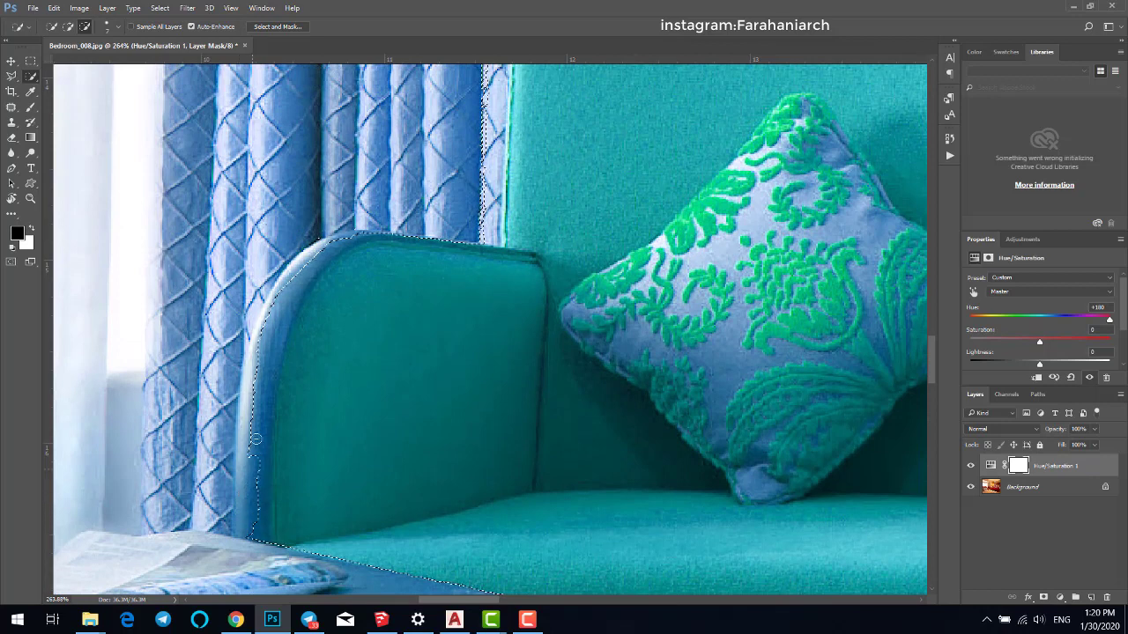
{"action": "left_click_drag", "start_coordinate": [261, 353], "coordinate": [287, 315]}
{"action": "left_click_drag", "start_coordinate": [259, 534], "coordinate": [264, 478]}
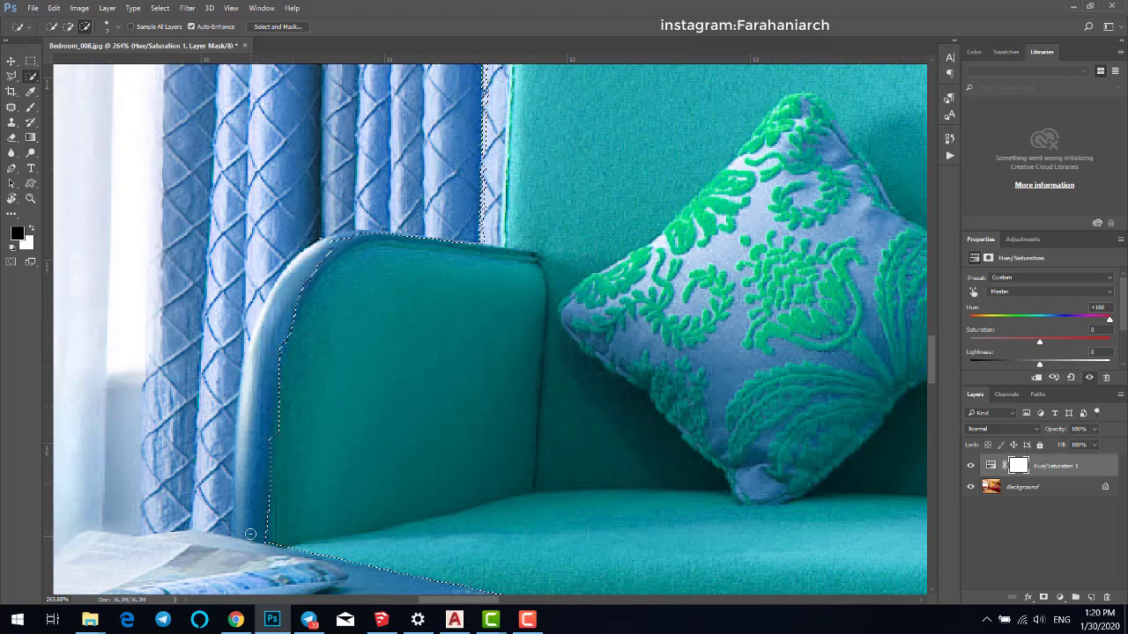
{"action": "mouse_move", "coordinate": [271, 323]}
{"action": "left_mouse_down"}
{"action": "mouse_move", "coordinate": [311, 260]}
{"action": "mouse_move", "coordinate": [355, 230]}
{"action": "left_mouse_up"}
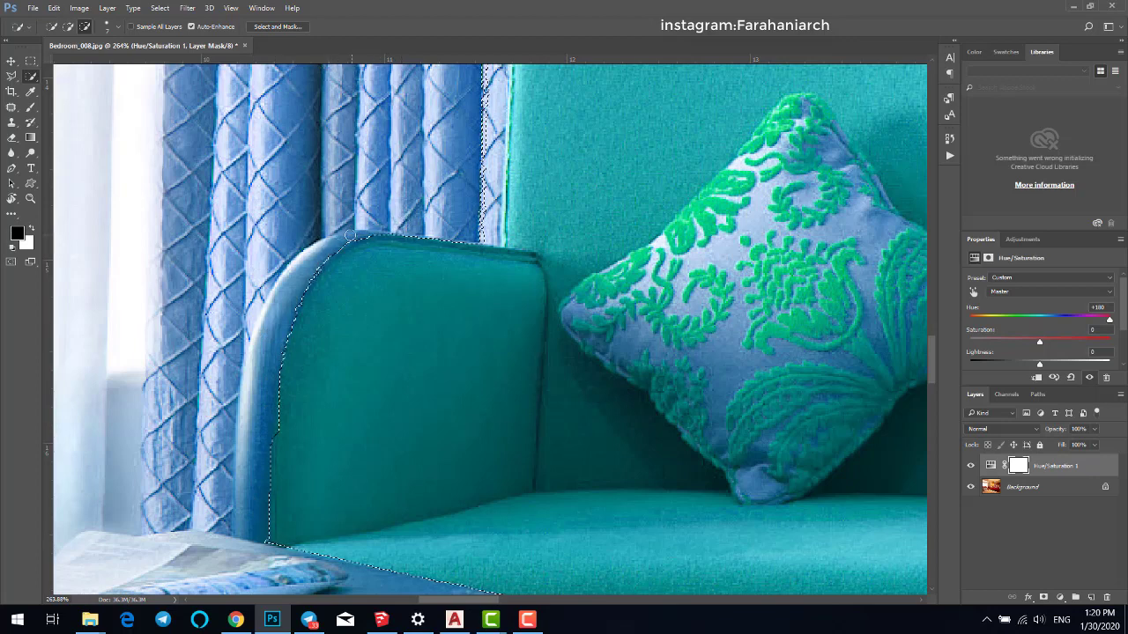
{"action": "left_click_drag", "start_coordinate": [319, 268], "coordinate": [297, 304]}
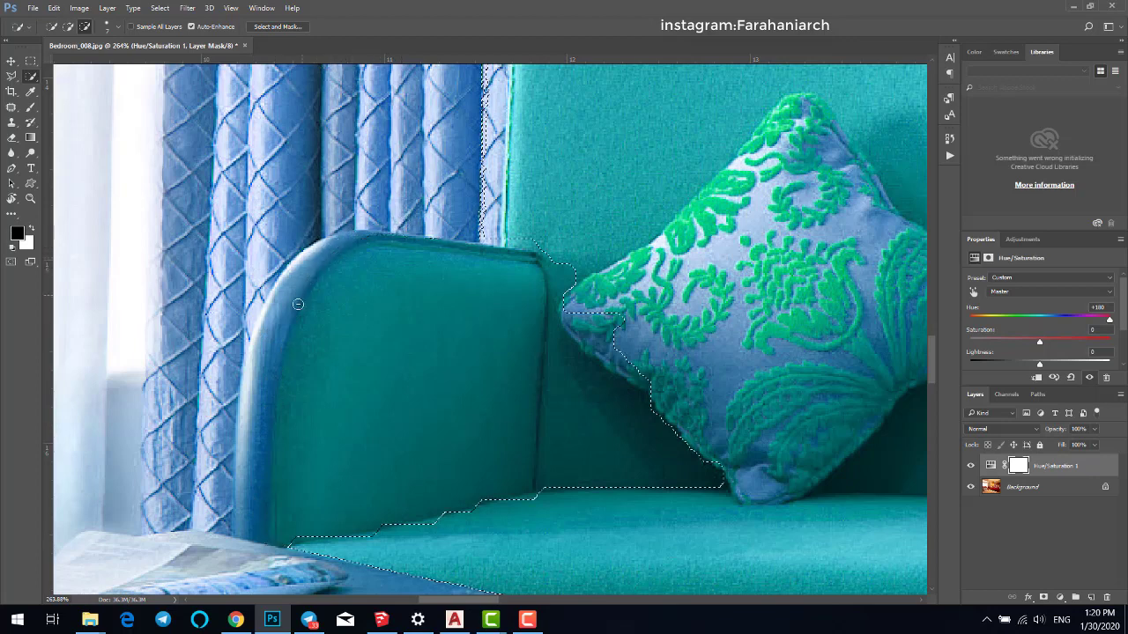
{"action": "left_click", "coordinate": [401, 253], "text": "alt"}
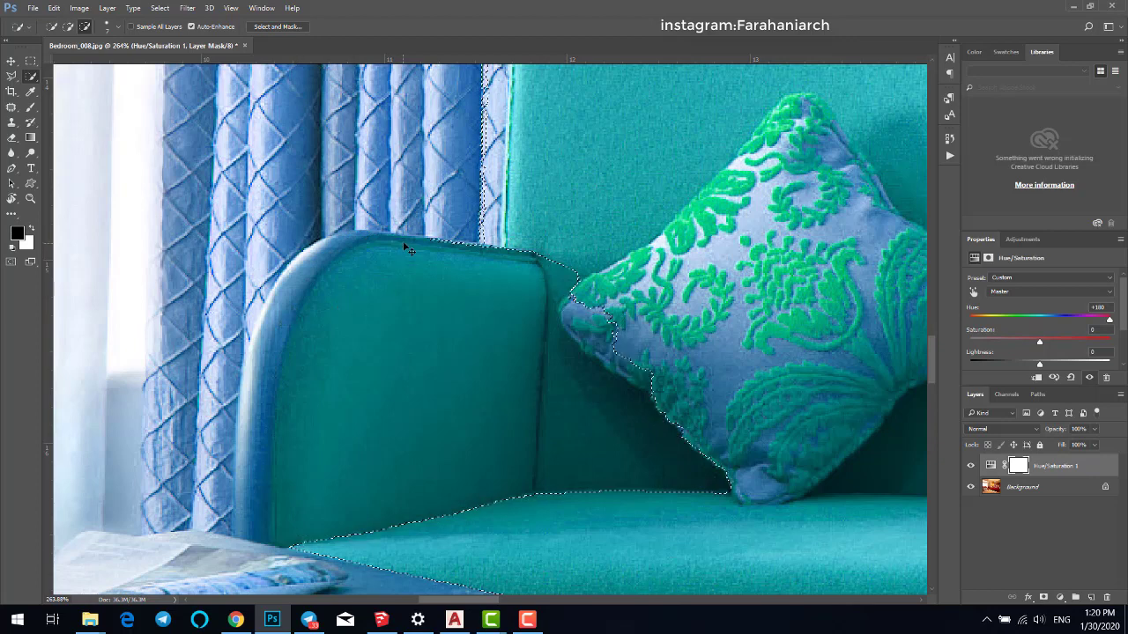
- Subtract the curtain sliver at the backrest's base and the rest of the armrest's curved wooden rim from the selection
{"action": "left_click_drag", "start_coordinate": [489, 222], "coordinate": [499, 161]}
{"action": "scroll", "coordinate": [347, 243], "scroll_direction": "up", "scroll_amount": 2}
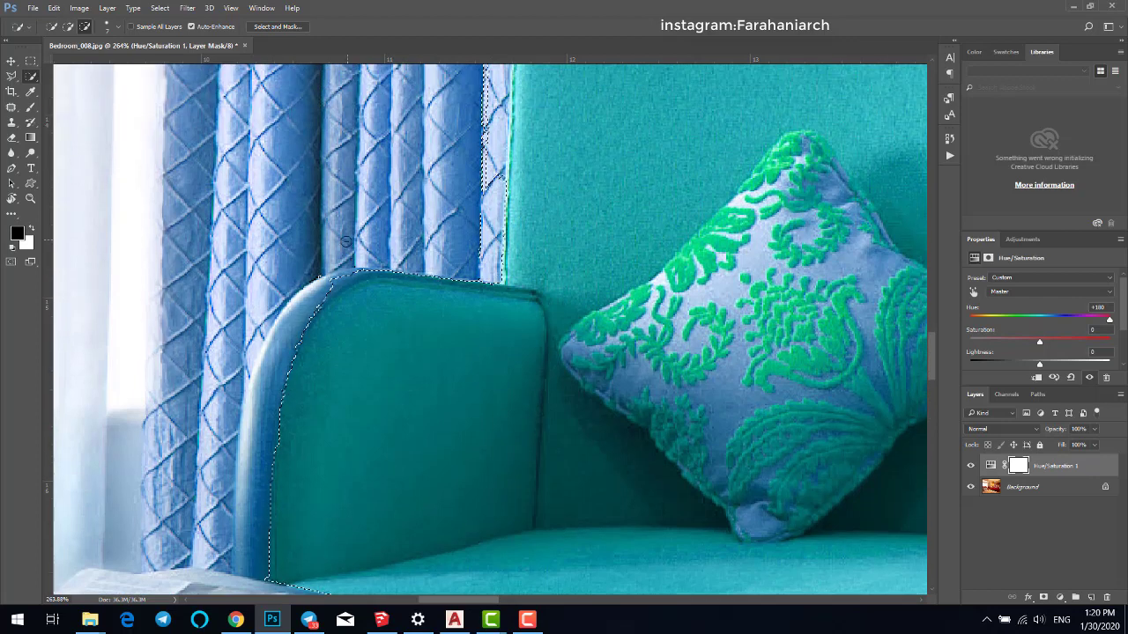
{"action": "scroll", "coordinate": [355, 287], "scroll_direction": "up", "scroll_amount": 3}
{"action": "left_click_drag", "start_coordinate": [364, 288], "coordinate": [314, 311]}
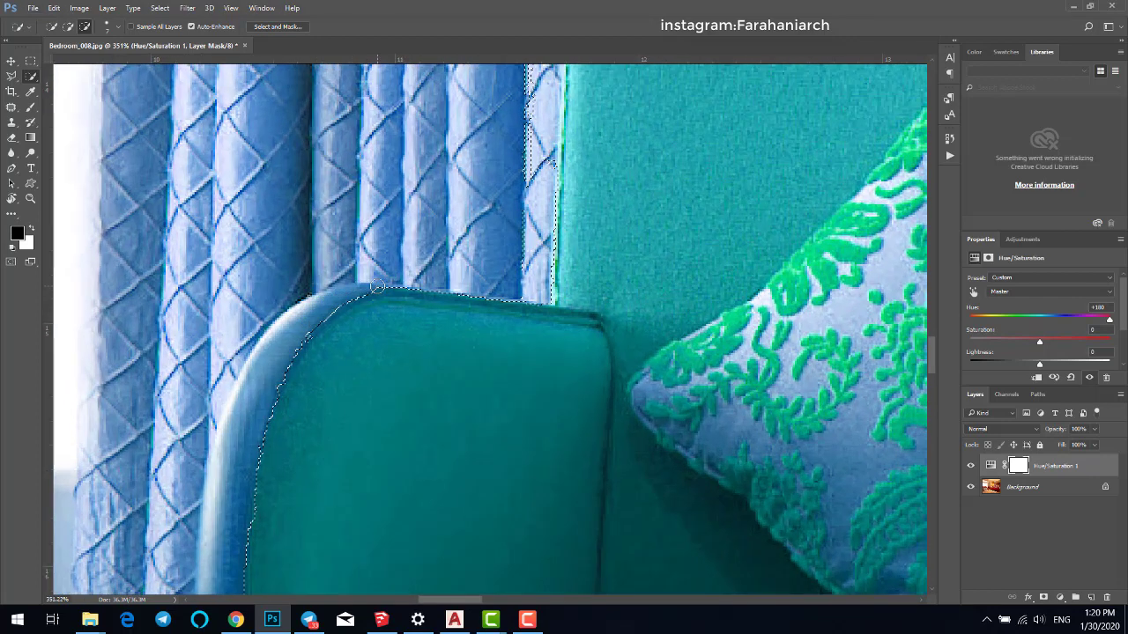
{"action": "left_click_drag", "start_coordinate": [376, 288], "coordinate": [406, 288]}
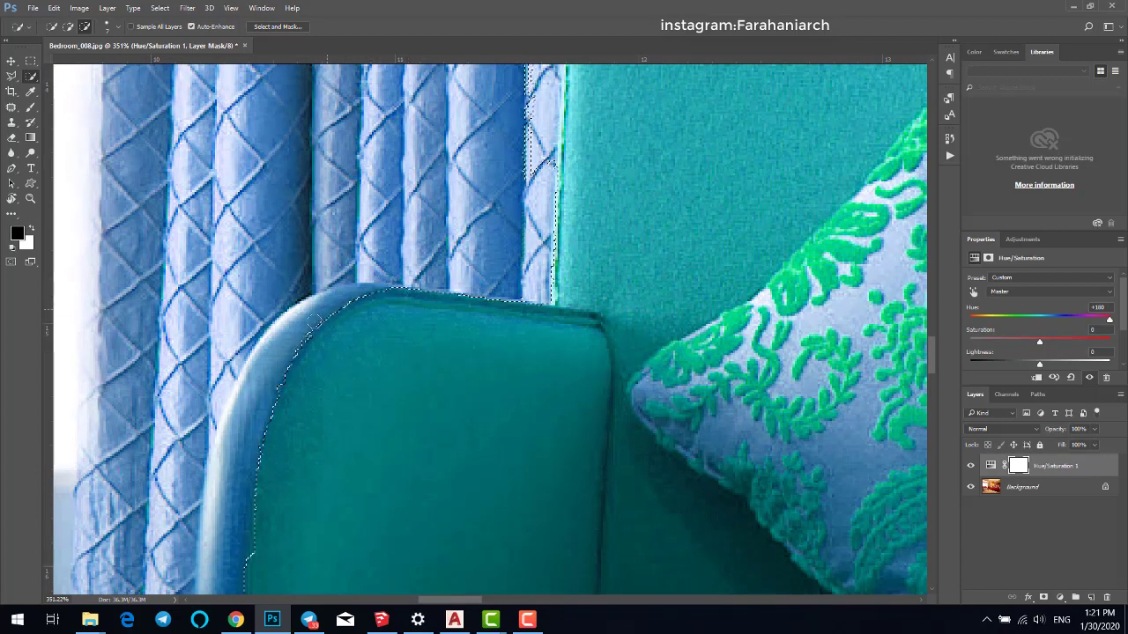
- Subtract the curtain strip running up the side of the armchair's backrest from the selection
{"action": "scroll", "coordinate": [344, 300], "scroll_direction": "up", "scroll_amount": 1}
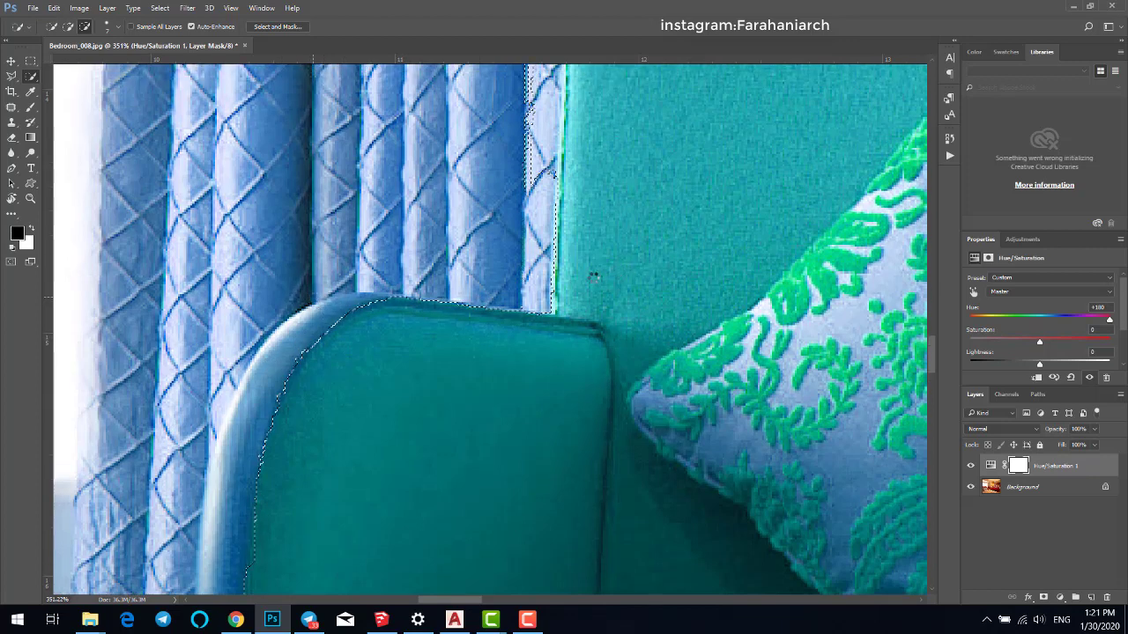
{"action": "scroll", "coordinate": [593, 277], "scroll_direction": "up", "scroll_amount": 10}
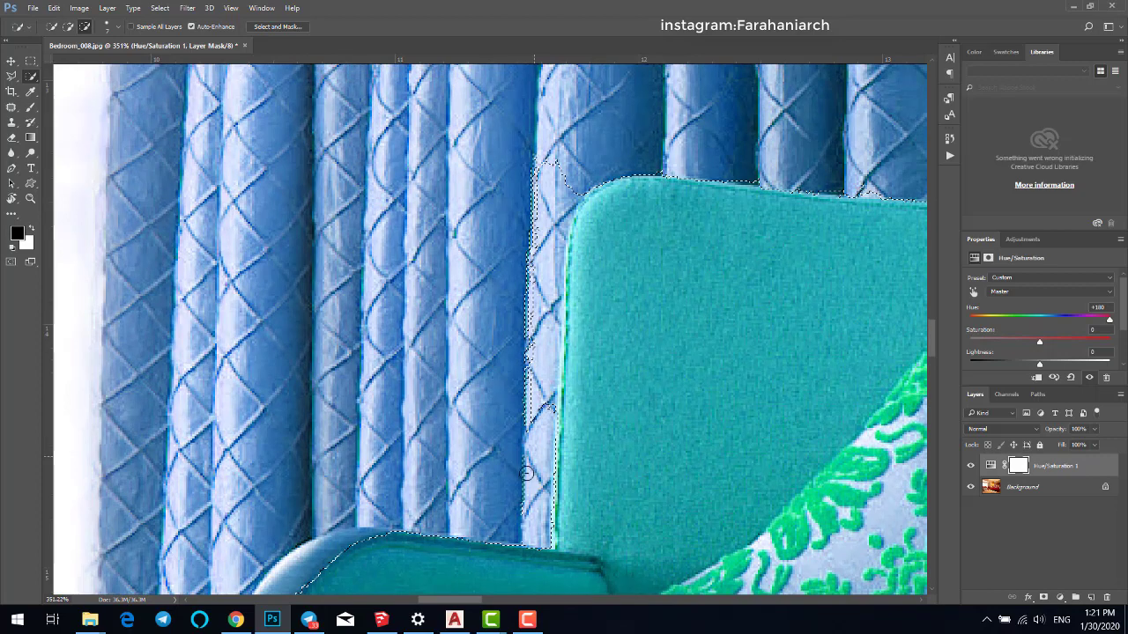
{"action": "left_click_drag", "start_coordinate": [526, 474], "coordinate": [526, 165]}
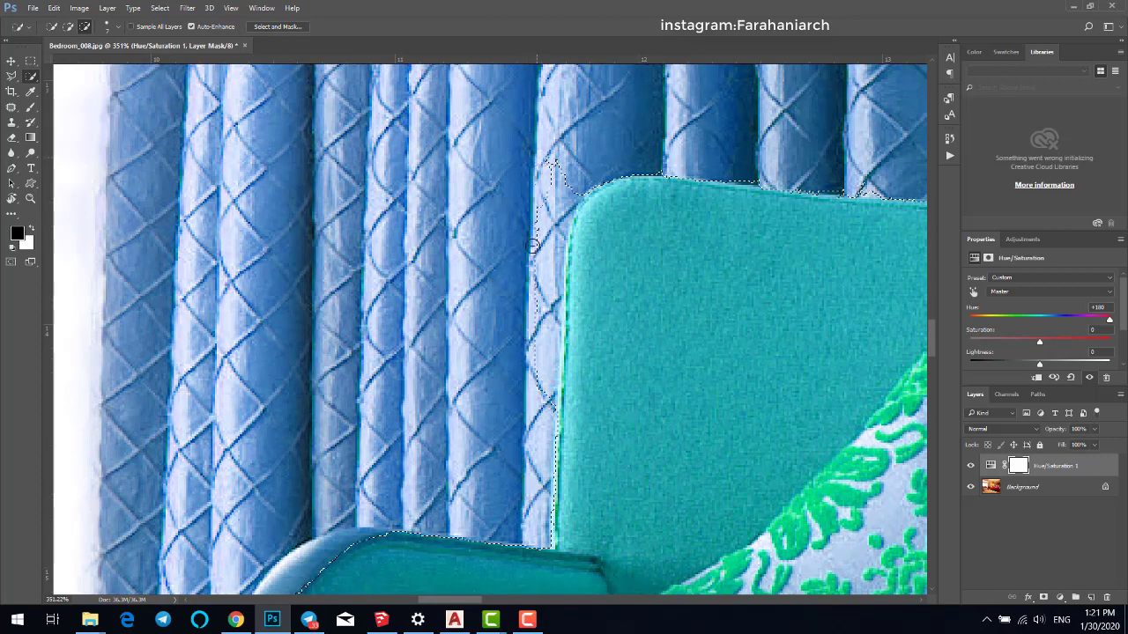
{"action": "left_click_drag", "start_coordinate": [532, 246], "coordinate": [528, 393]}
{"action": "mouse_move", "coordinate": [538, 304]}
{"action": "left_mouse_down"}
{"action": "mouse_move", "coordinate": [545, 415]}
{"action": "mouse_move", "coordinate": [558, 196]}
{"action": "mouse_move", "coordinate": [552, 250]}
{"action": "left_mouse_up"}
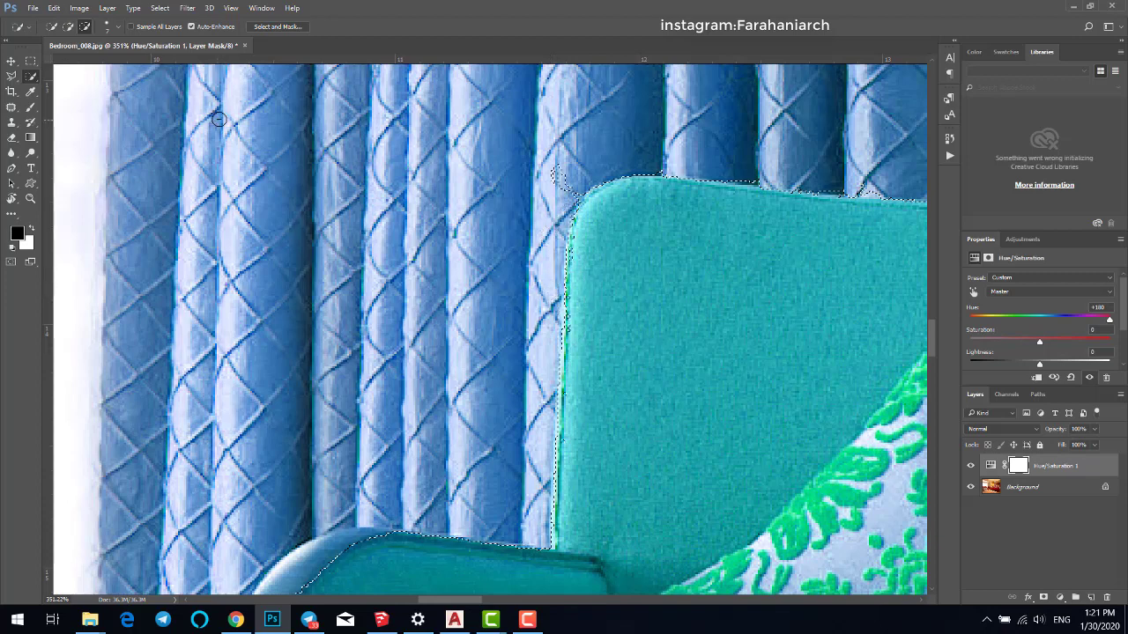
- Clean the curtain patch off the armchair backrest's rounded corner and restore the backrest's side edge in the selection with the Polygonal Lasso tool
{"action": "mouse_move", "coordinate": [557, 174]}
{"action": "left_mouse_down"}
{"action": "mouse_move", "coordinate": [566, 180]}
{"action": "mouse_move", "coordinate": [553, 168]}
{"action": "left_mouse_up"}
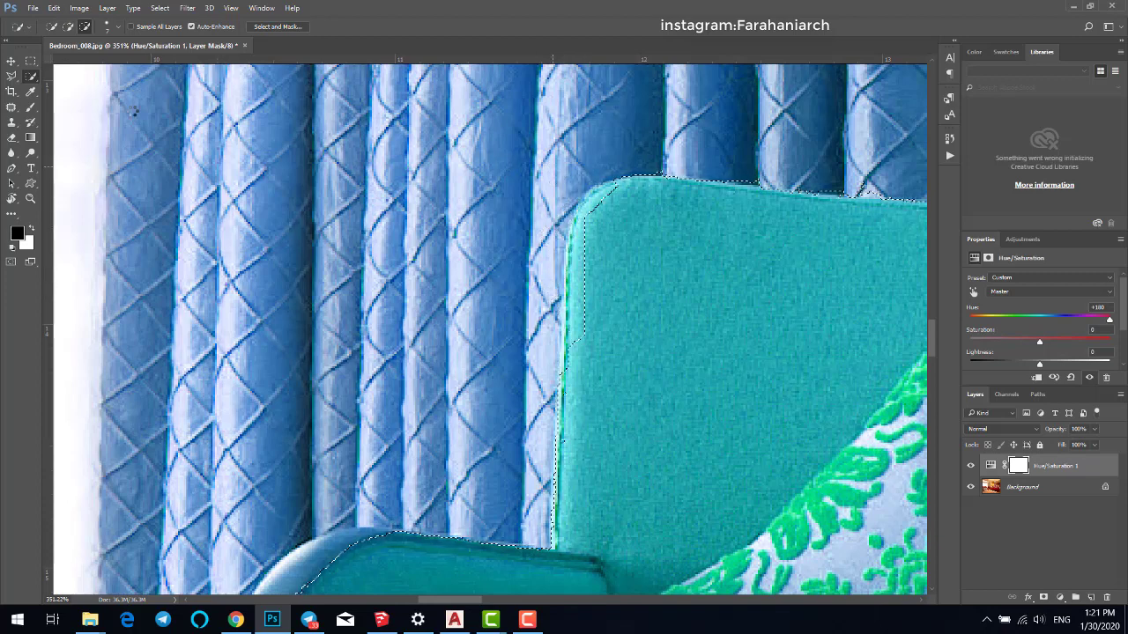
{"action": "left_click", "coordinate": [11, 78]}
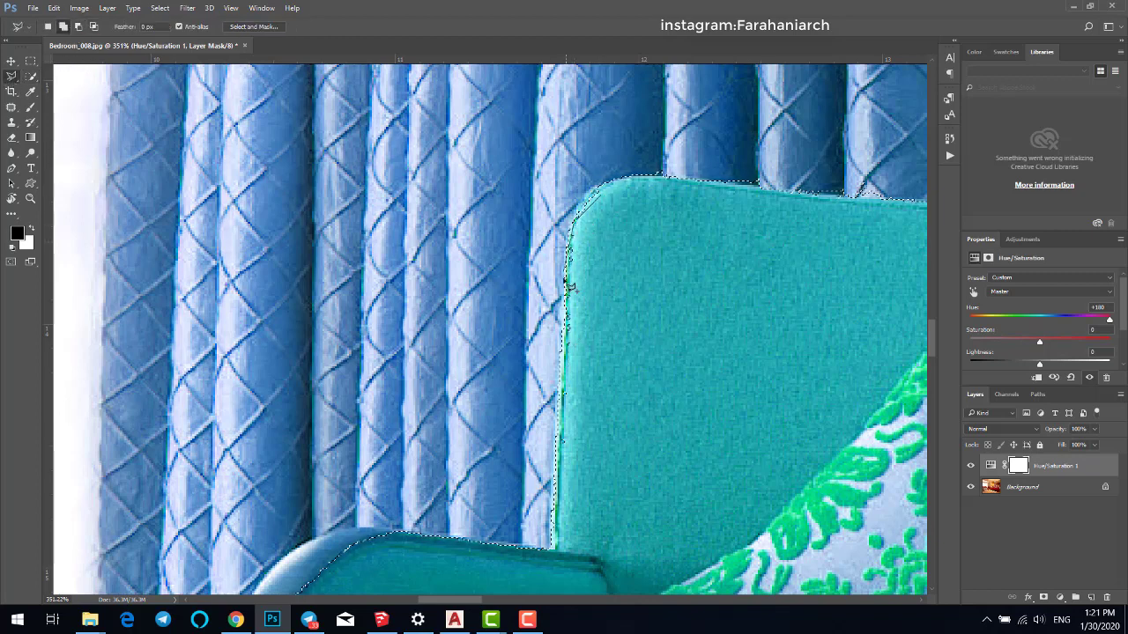
{"action": "mouse_move", "coordinate": [570, 288]}
{"action": "left_mouse_down"}
{"action": "mouse_move", "coordinate": [573, 456]}
{"action": "mouse_move", "coordinate": [558, 473]}
{"action": "mouse_move", "coordinate": [611, 406]}
{"action": "mouse_move", "coordinate": [660, 241]}
{"action": "left_mouse_up"}
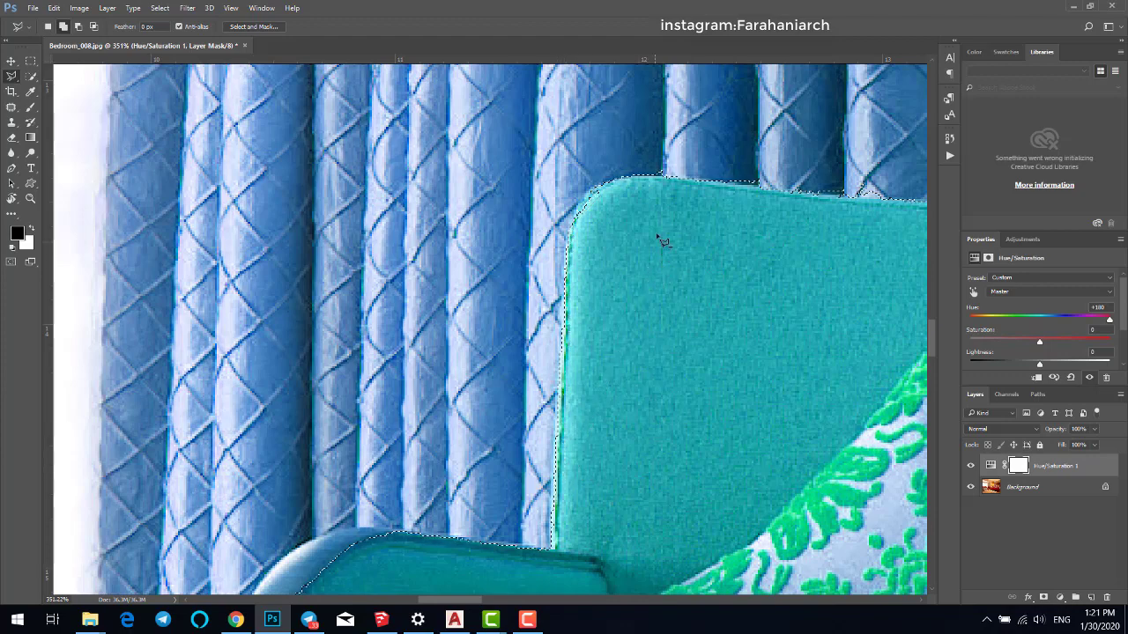
- Subtract the curtain slivers along the top edge of the armchair's backrest from the selection with the Polygonal Lasso tool
{"action": "scroll", "coordinate": [724, 185], "scroll_direction": "down", "scroll_amount": 5}
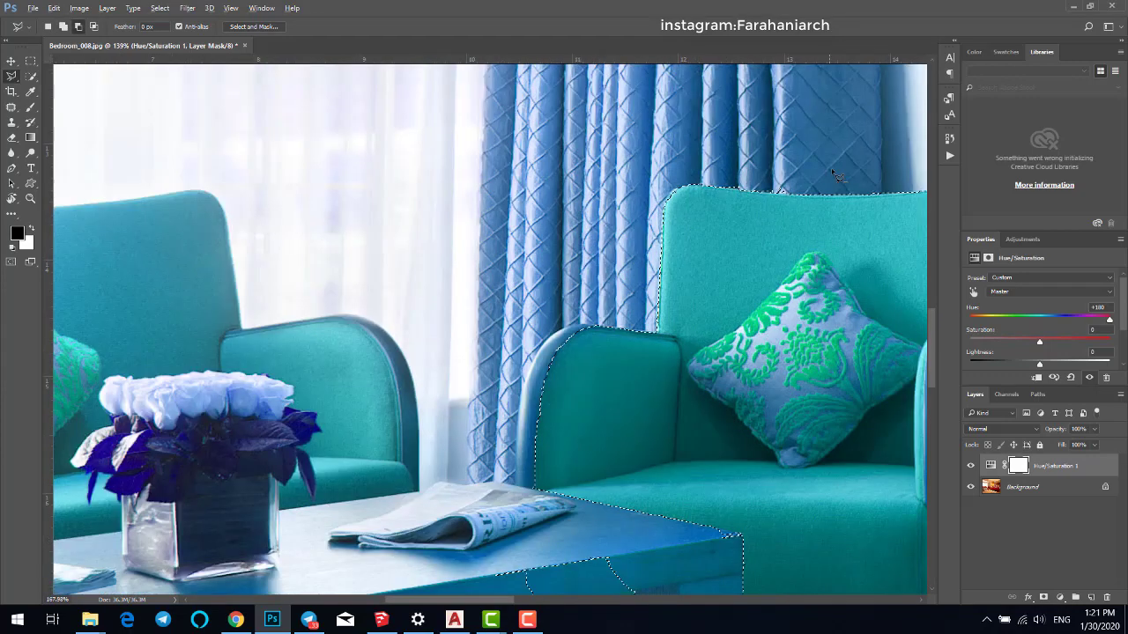
{"action": "scroll", "coordinate": [781, 198], "scroll_direction": "up", "scroll_amount": 5}
{"action": "scroll", "coordinate": [783, 200], "scroll_direction": "up", "scroll_amount": 4}
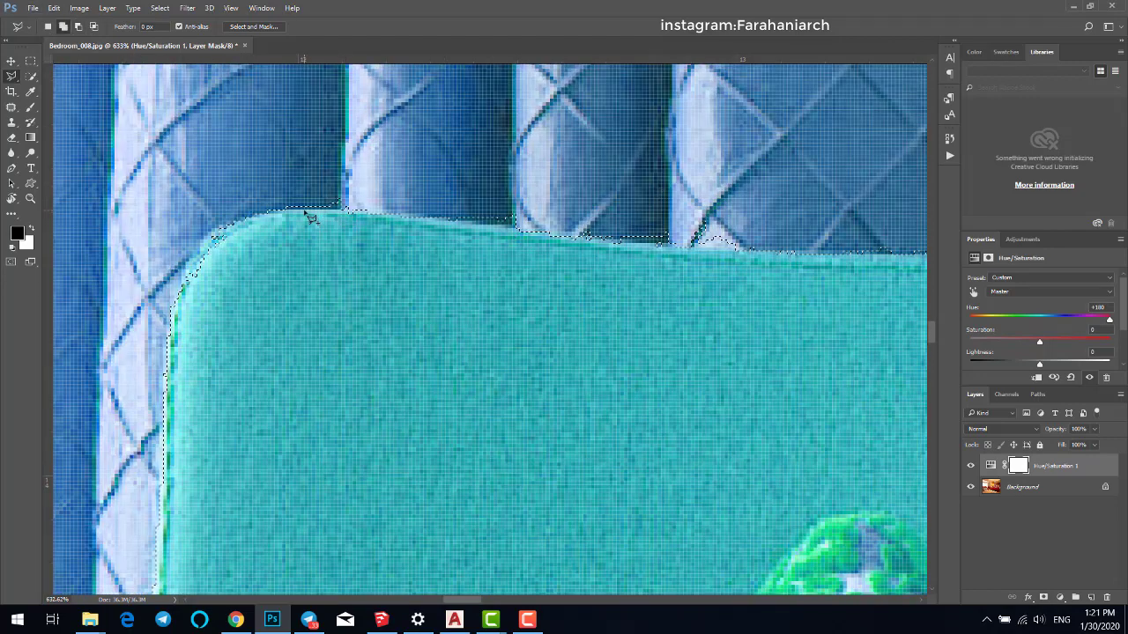
{"action": "key", "text": "alt+shift"}
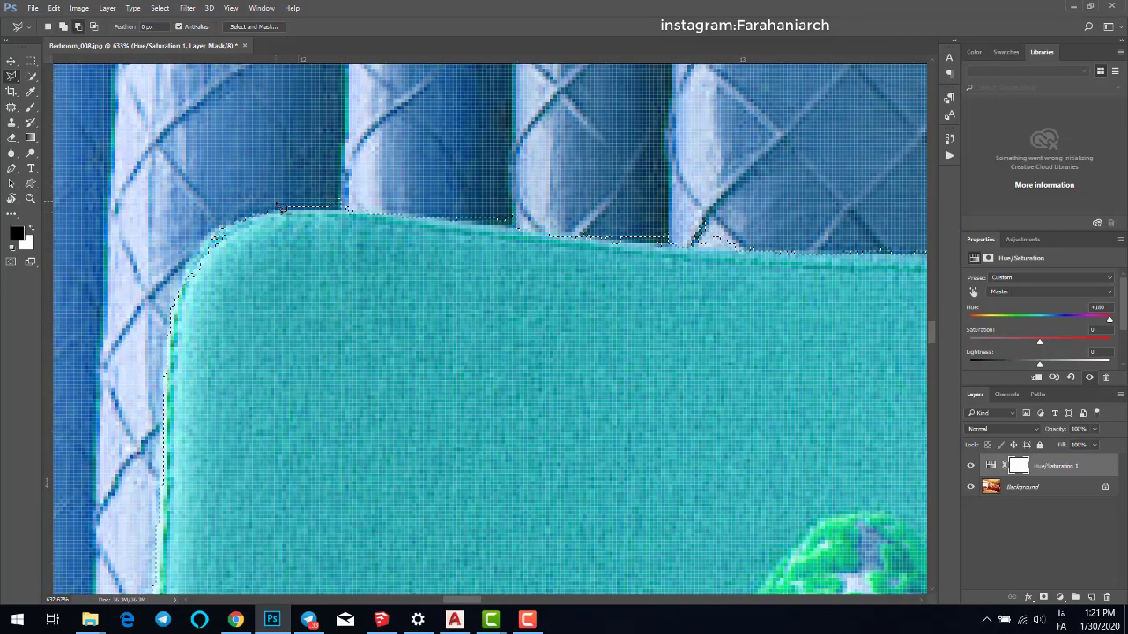
{"action": "left_click", "coordinate": [274, 213], "text": "alt"}
{"action": "left_click", "coordinate": [342, 210]}
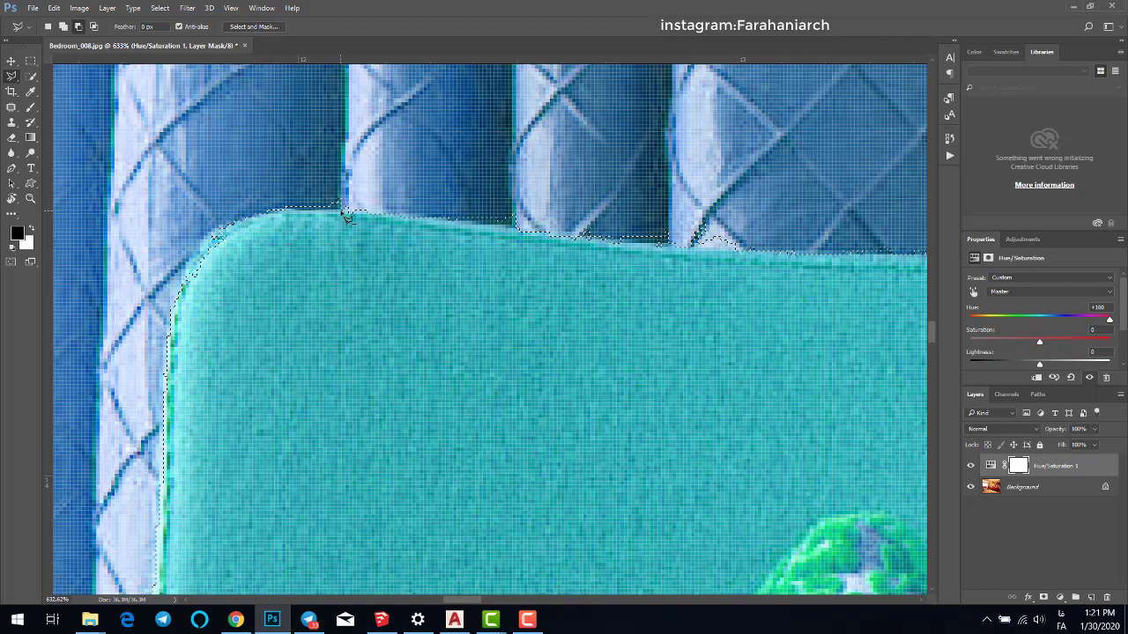
{"action": "left_click", "coordinate": [521, 230]}
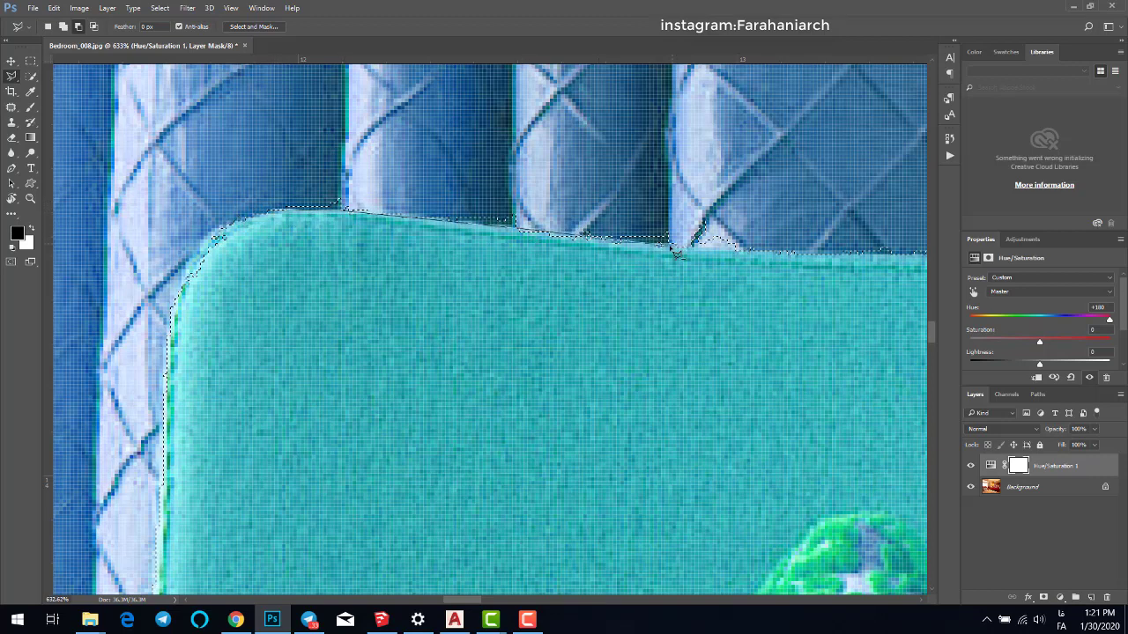
{"action": "left_click", "coordinate": [671, 246]}
{"action": "left_click", "coordinate": [803, 252]}
{"action": "left_click", "coordinate": [789, 201]}
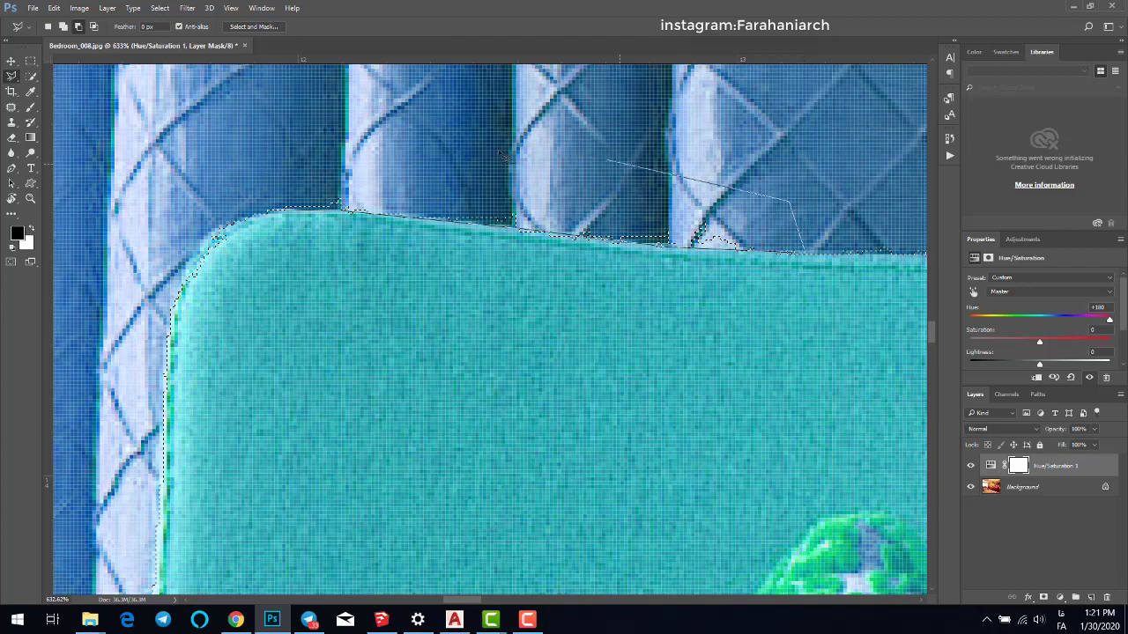
{"action": "double_click", "coordinate": [355, 147]}
{"action": "scroll", "coordinate": [362, 154], "scroll_direction": "down", "scroll_amount": 4}
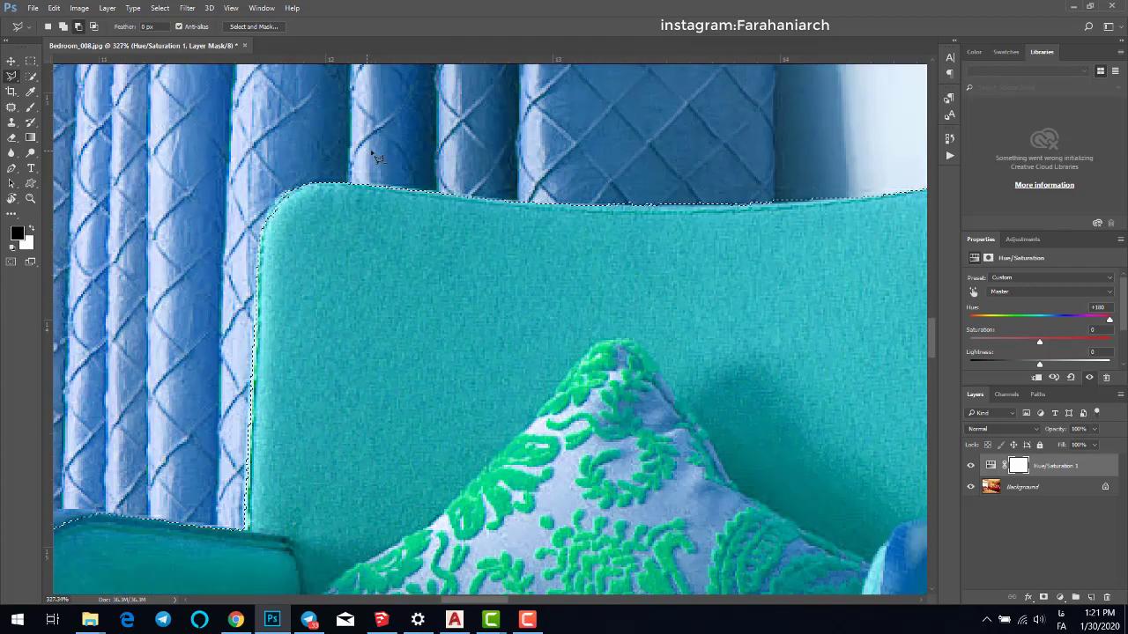
- Subtract the section of the coffee table's front edge above the visible patch of armchair fabric from the selection
{"action": "scroll", "coordinate": [374, 156], "scroll_direction": "down", "scroll_amount": 10}
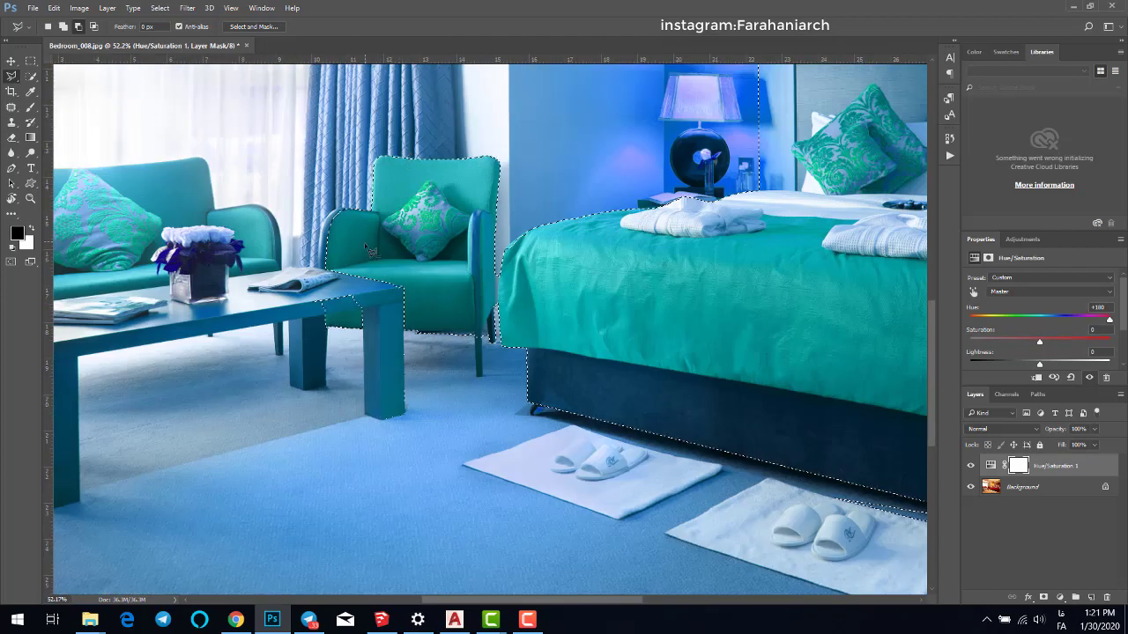
{"action": "scroll", "coordinate": [370, 251], "scroll_direction": "up", "scroll_amount": 8}
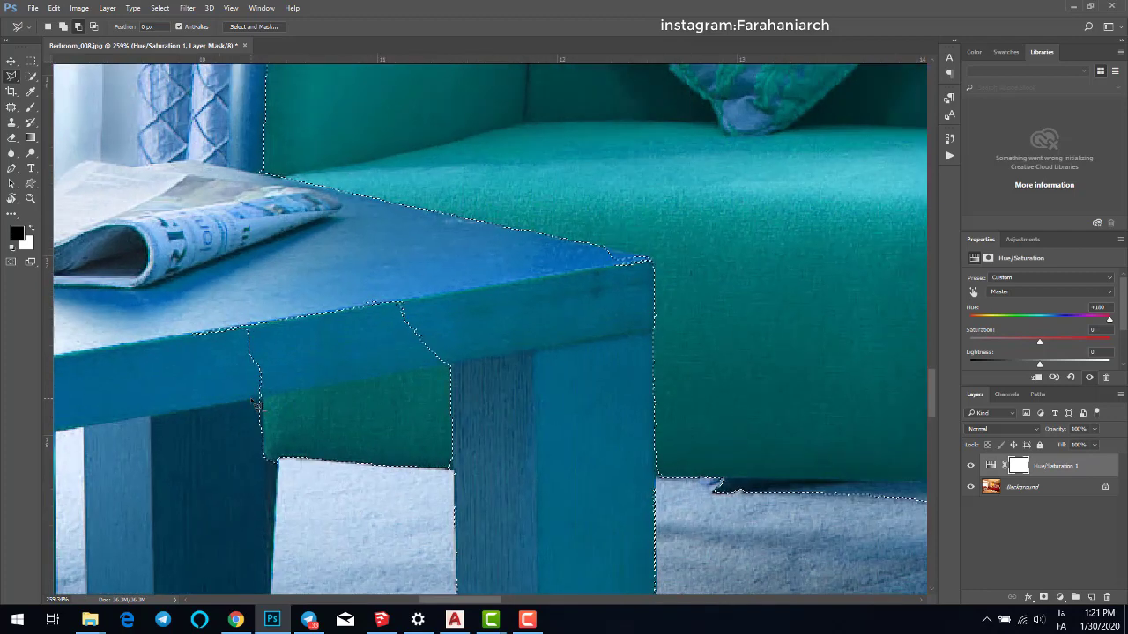
{"action": "scroll", "coordinate": [255, 396], "scroll_direction": "down", "scroll_amount": 2}
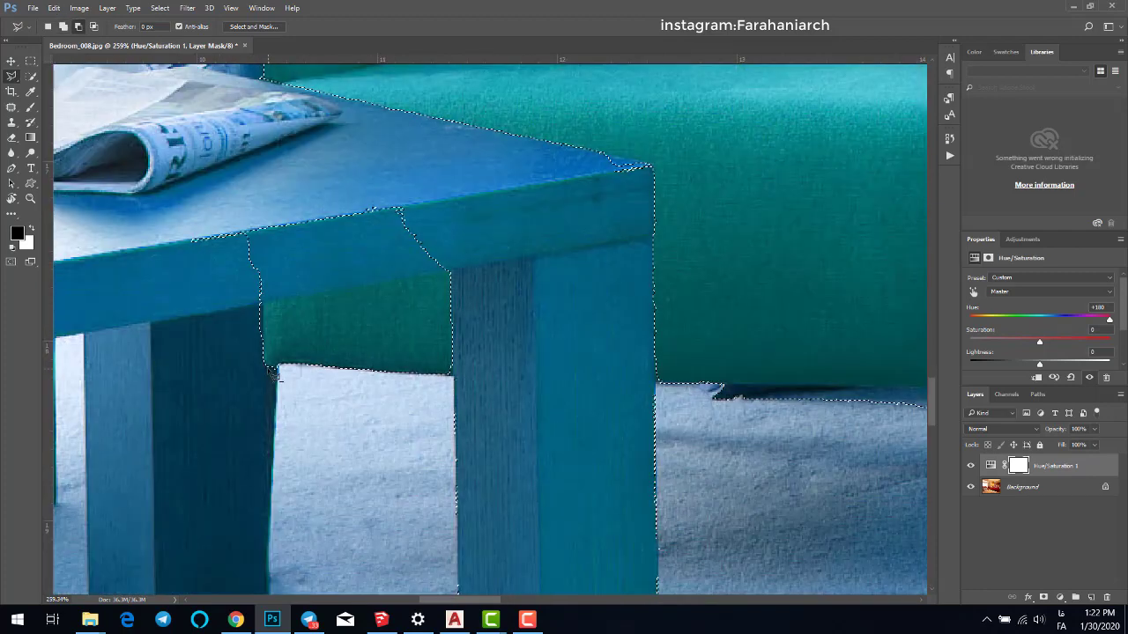
{"action": "left_click", "coordinate": [262, 303]}
{"action": "left_click", "coordinate": [451, 273]}
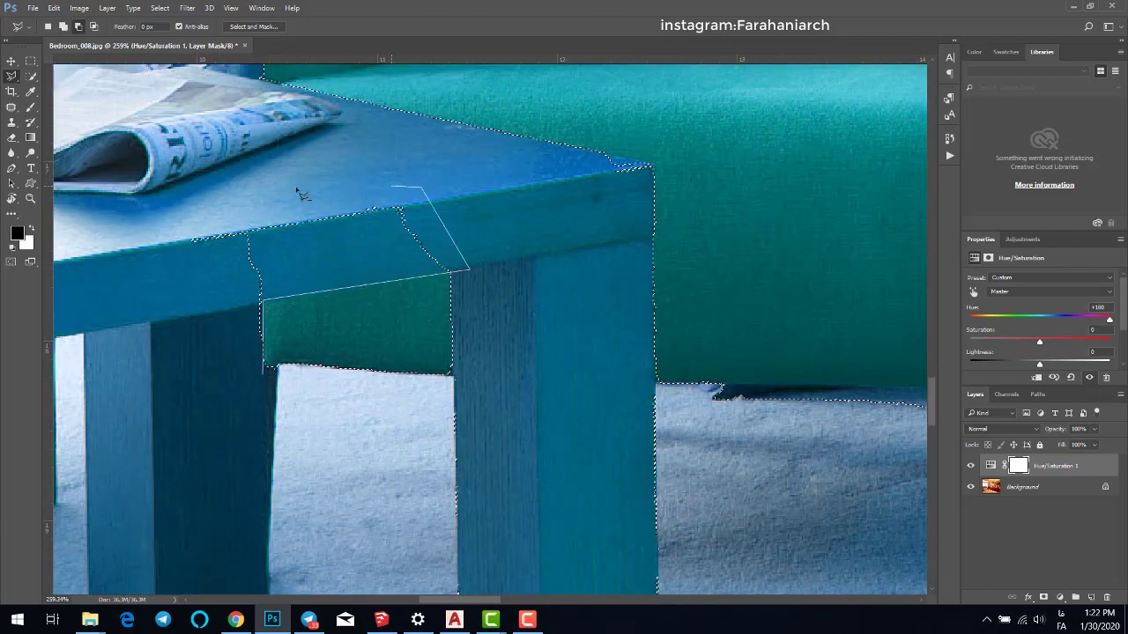
{"action": "left_click", "coordinate": [252, 232]}
{"action": "left_click", "coordinate": [263, 302]}
{"action": "scroll", "coordinate": [211, 348], "scroll_direction": "down", "scroll_amount": 3}
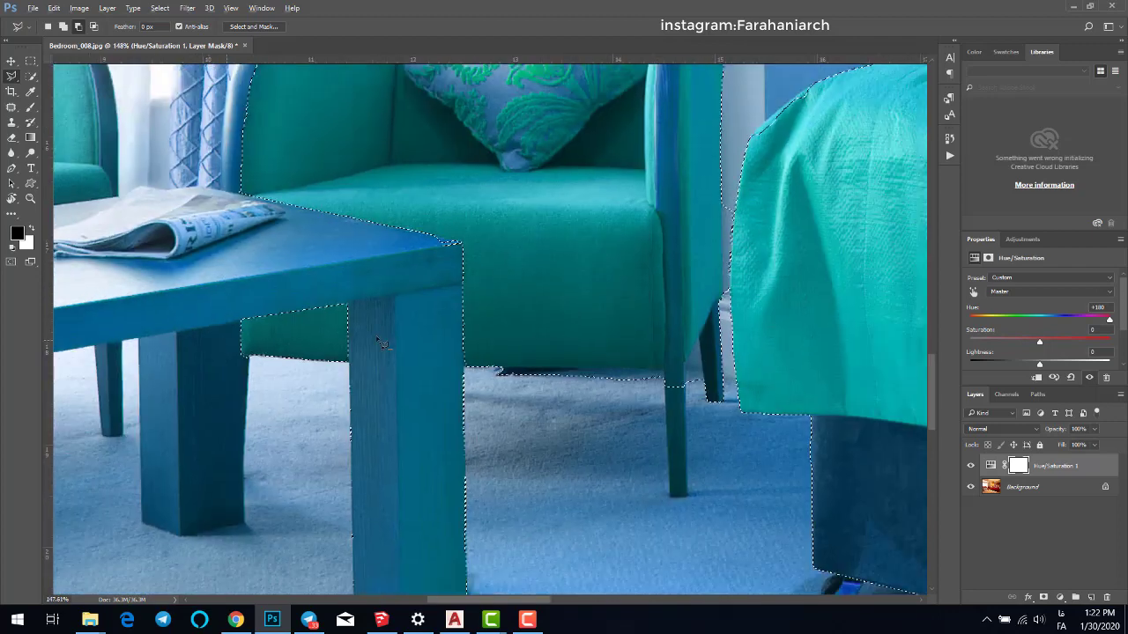
- Subtract the coffee table's front leg, the floor strip under the armchair and the armchair's rear leg from the selection
{"action": "scroll", "coordinate": [472, 319], "scroll_direction": "down", "scroll_amount": 1}
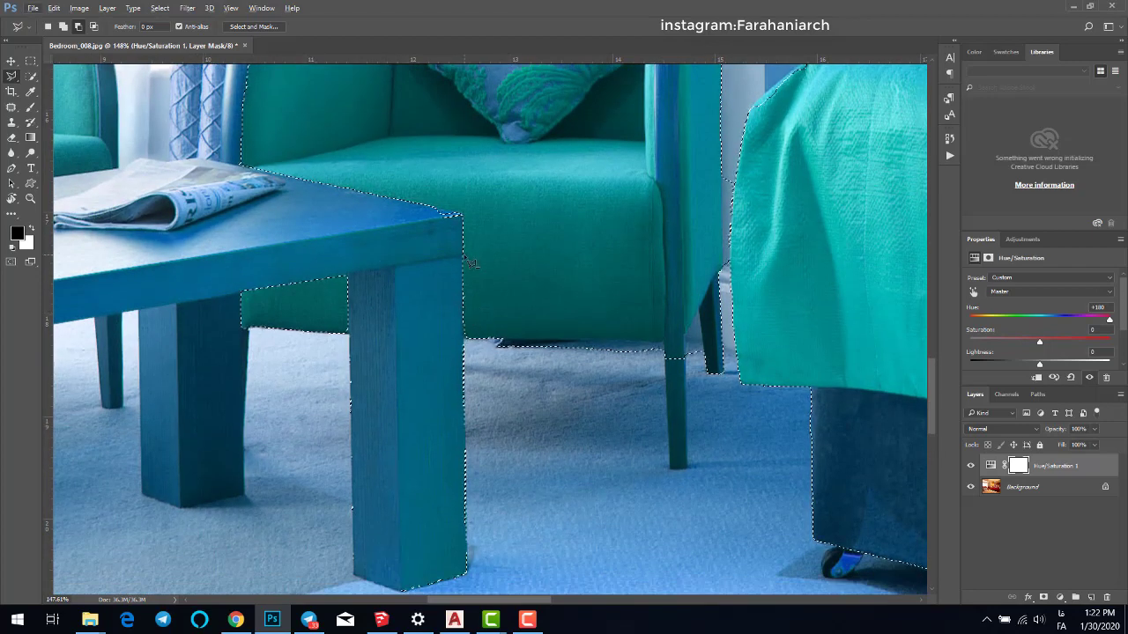
{"action": "left_click", "coordinate": [462, 337]}
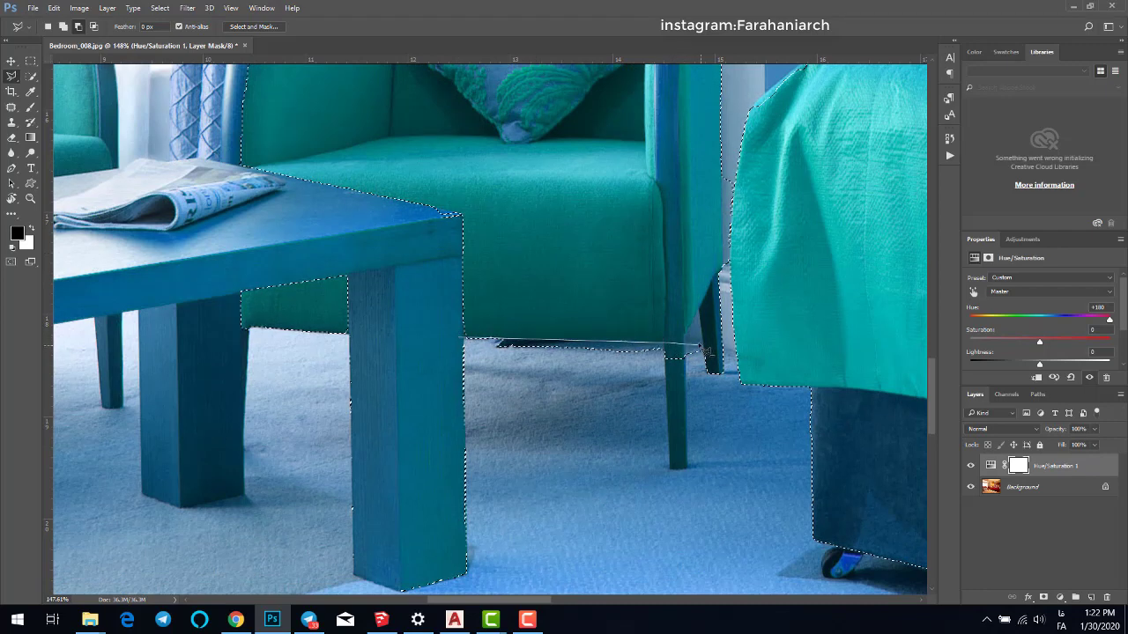
{"action": "left_click", "coordinate": [668, 343]}
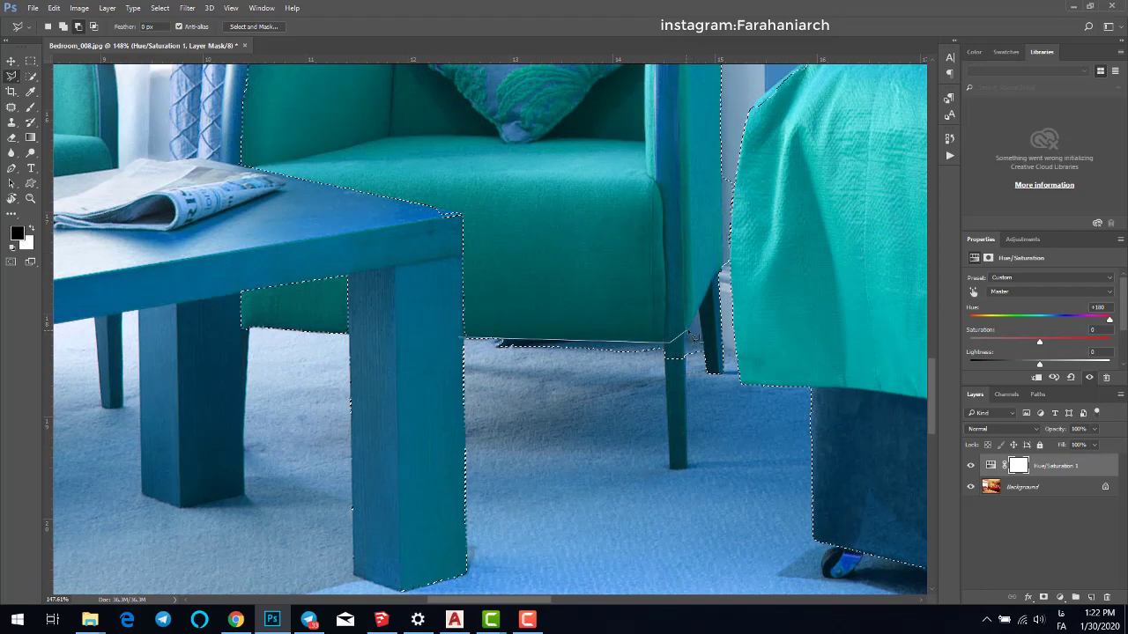
{"action": "left_click", "coordinate": [728, 259]}
{"action": "left_click", "coordinate": [727, 441]}
{"action": "left_click", "coordinate": [692, 509]}
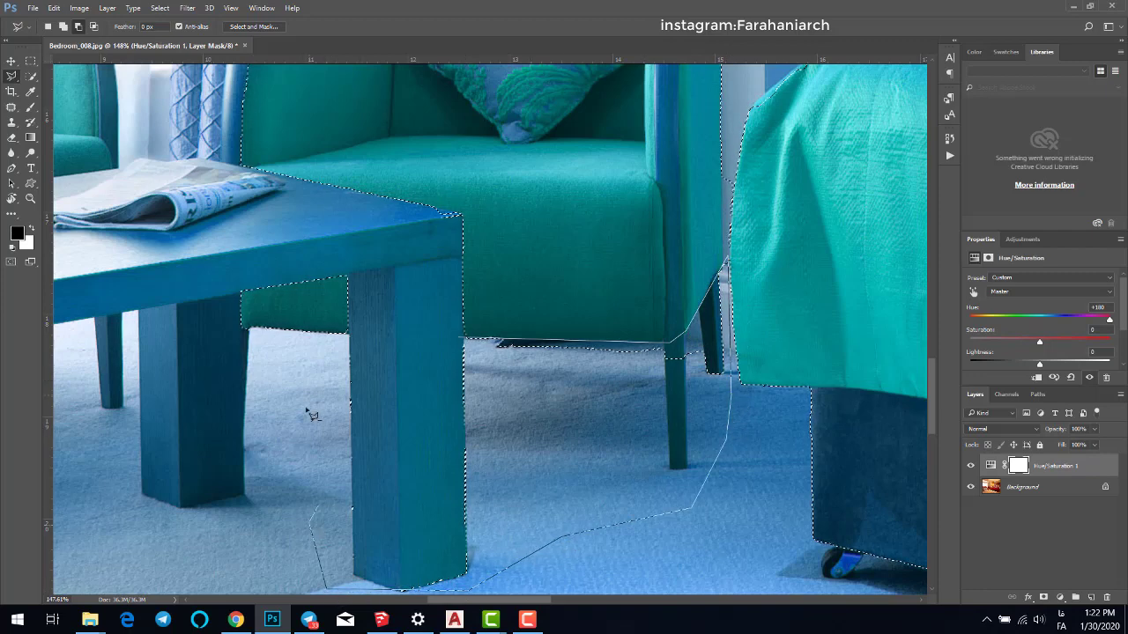
{"action": "key", "text": "Return"}
{"action": "scroll", "coordinate": [378, 391], "scroll_direction": "down", "scroll_amount": 2}
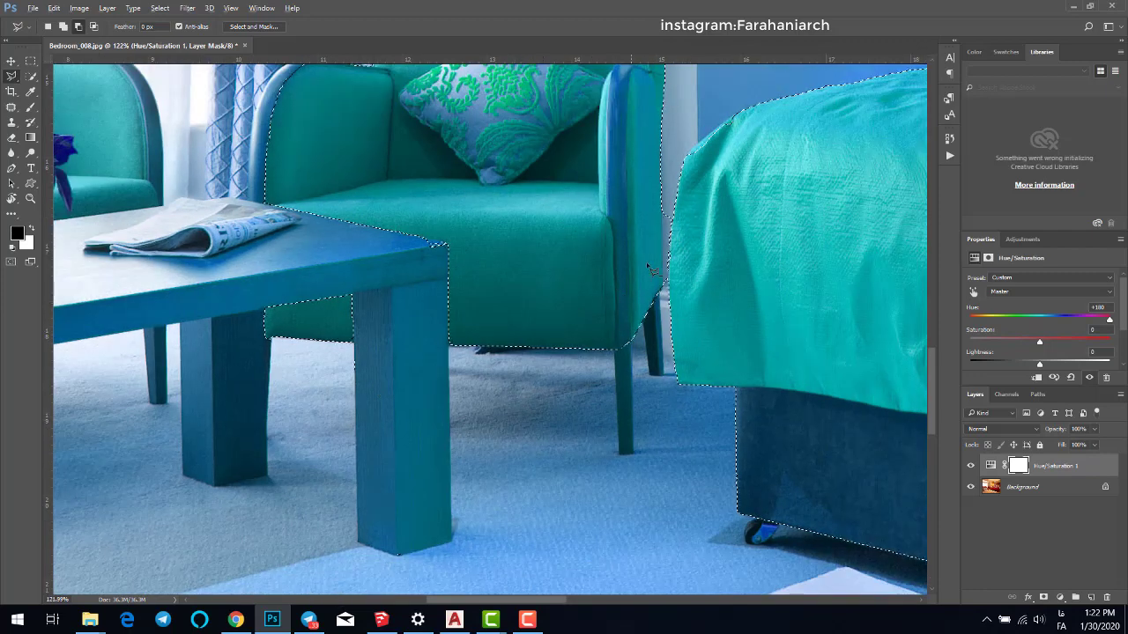
- Subtract the narrow wall strip between the armchair's side and the bed from the selection with Quick Selection
{"action": "scroll", "coordinate": [682, 250], "scroll_direction": "up", "scroll_amount": 3}
{"action": "scroll", "coordinate": [681, 250], "scroll_direction": "up", "scroll_amount": 5}
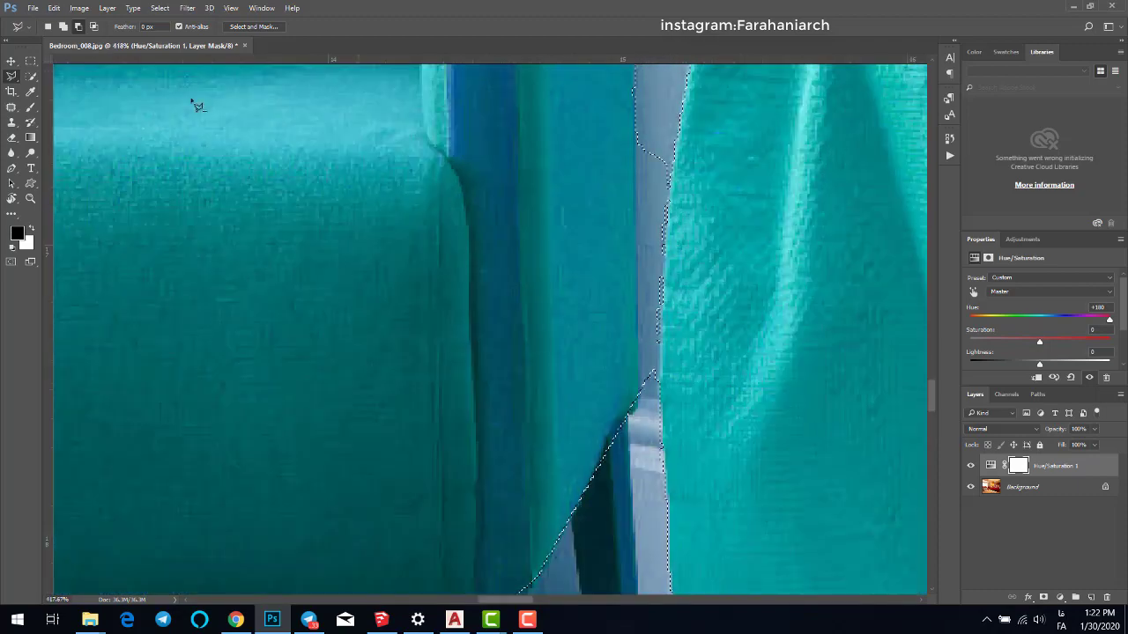
{"action": "left_click", "coordinate": [31, 77]}
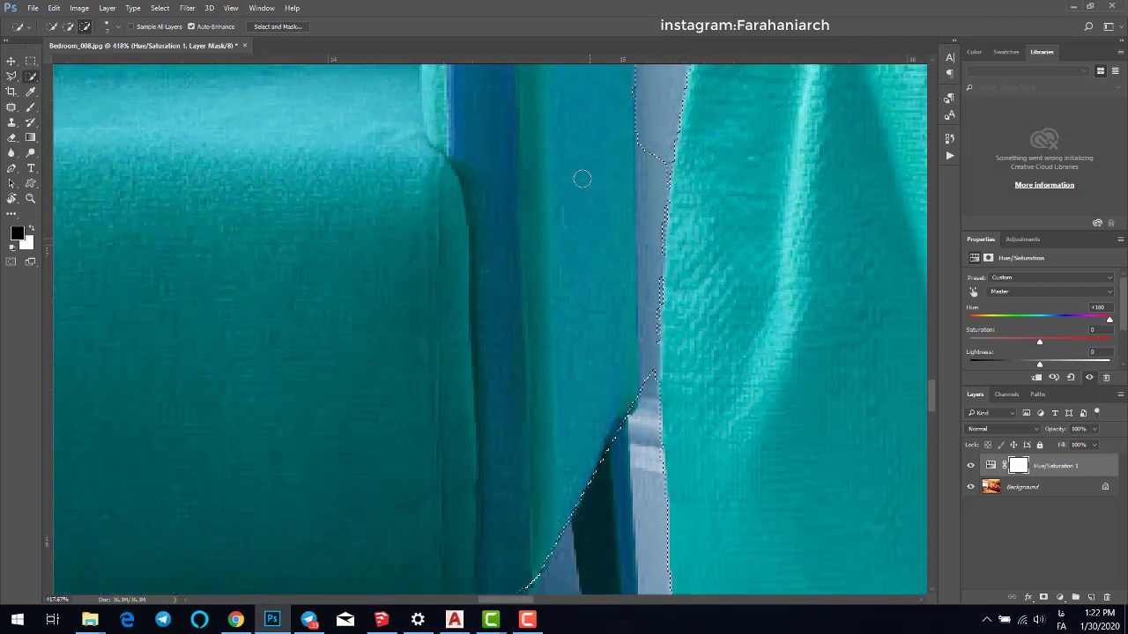
{"action": "left_click_drag", "start_coordinate": [644, 149], "coordinate": [652, 196]}
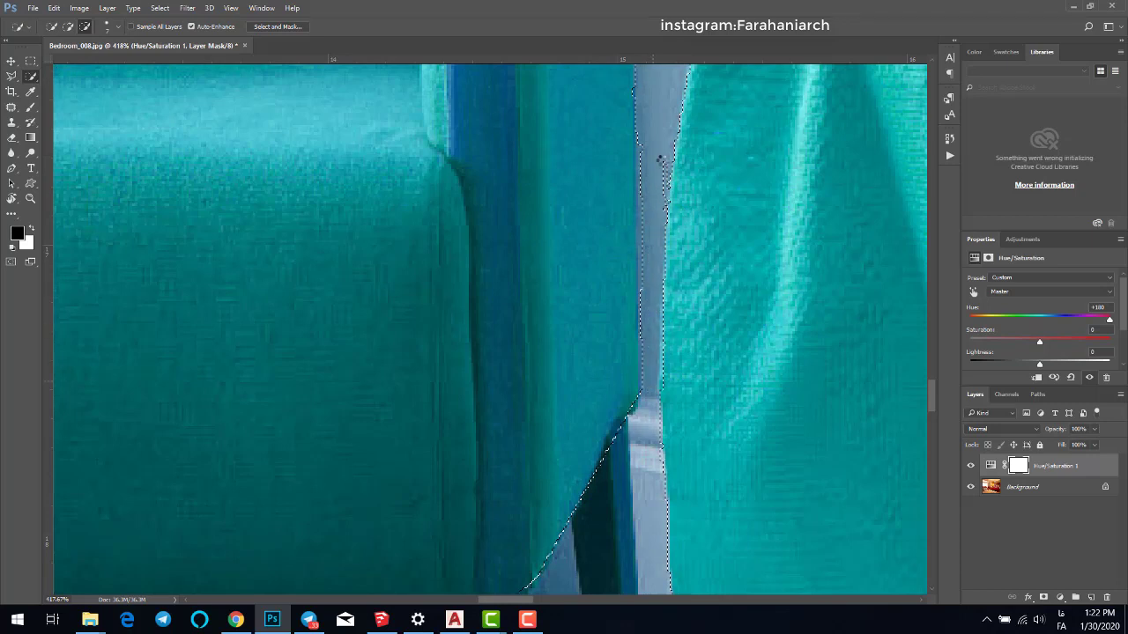
{"action": "mouse_move", "coordinate": [659, 160]}
{"action": "left_mouse_down"}
{"action": "mouse_move", "coordinate": [652, 141]}
{"action": "mouse_move", "coordinate": [636, 140]}
{"action": "left_mouse_up"}
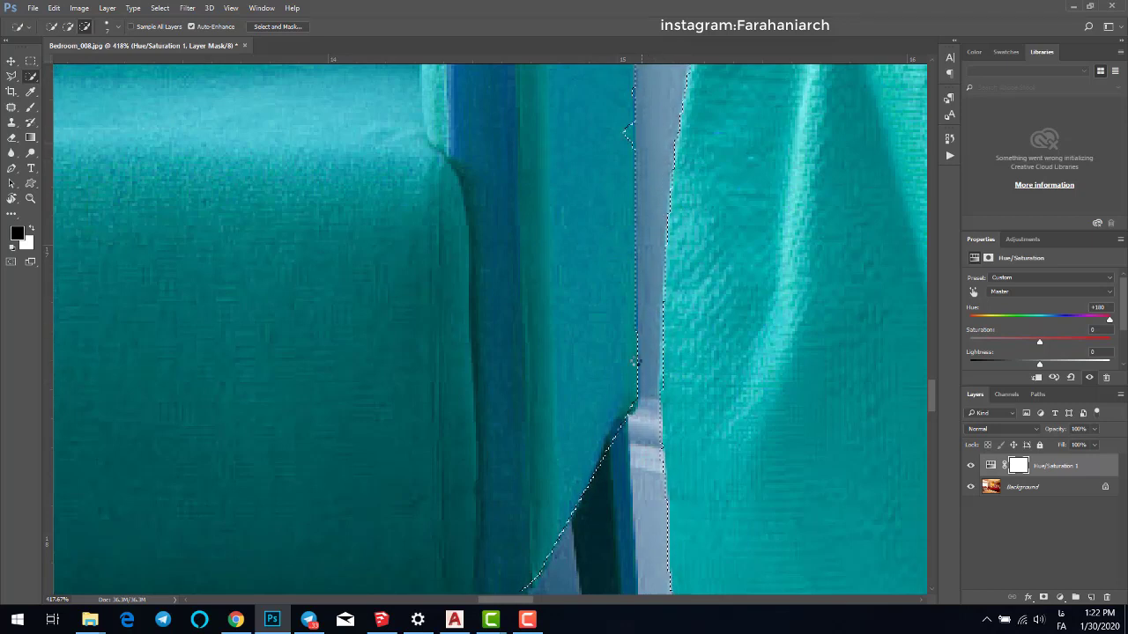
{"action": "scroll", "coordinate": [630, 443], "scroll_direction": "down", "scroll_amount": 3}
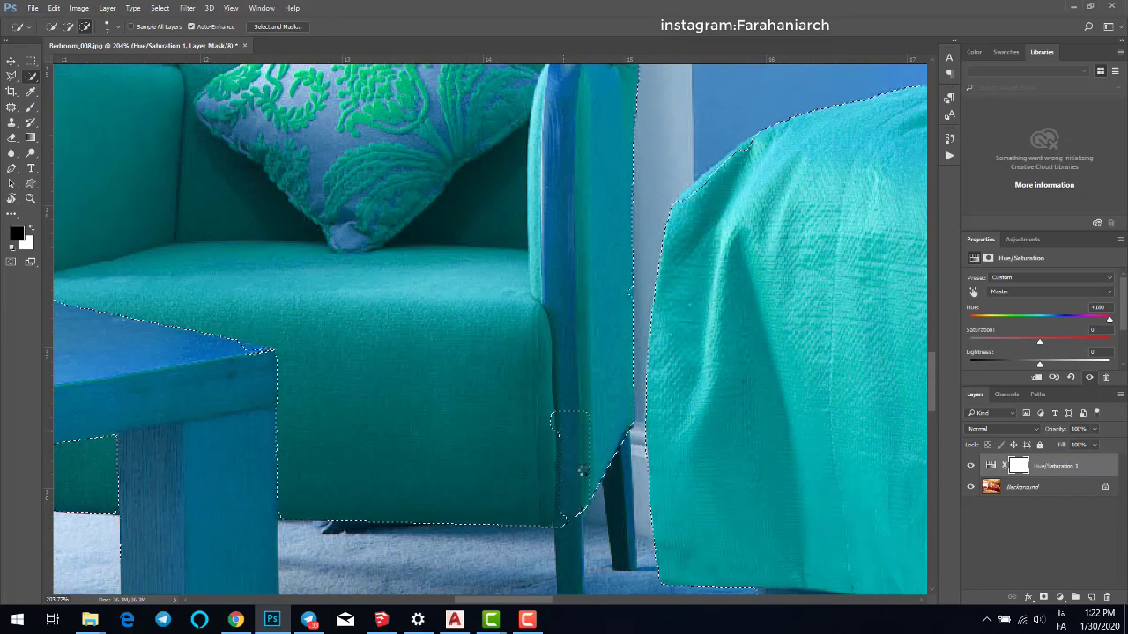
- Subtract the lower part of the armchair's wooden front post with Quick Selection and add the adjoining fabric side panel's edge back
{"action": "mouse_move", "coordinate": [578, 475]}
{"action": "left_mouse_down"}
{"action": "mouse_move", "coordinate": [562, 536]}
{"action": "mouse_move", "coordinate": [563, 510]}
{"action": "mouse_move", "coordinate": [572, 544]}
{"action": "mouse_move", "coordinate": [560, 341]}
{"action": "mouse_move", "coordinate": [566, 415]}
{"action": "left_mouse_up"}
{"action": "mouse_move", "coordinate": [564, 369]}
{"action": "left_mouse_down"}
{"action": "mouse_move", "coordinate": [563, 358]}
{"action": "mouse_move", "coordinate": [566, 398]}
{"action": "left_mouse_up"}
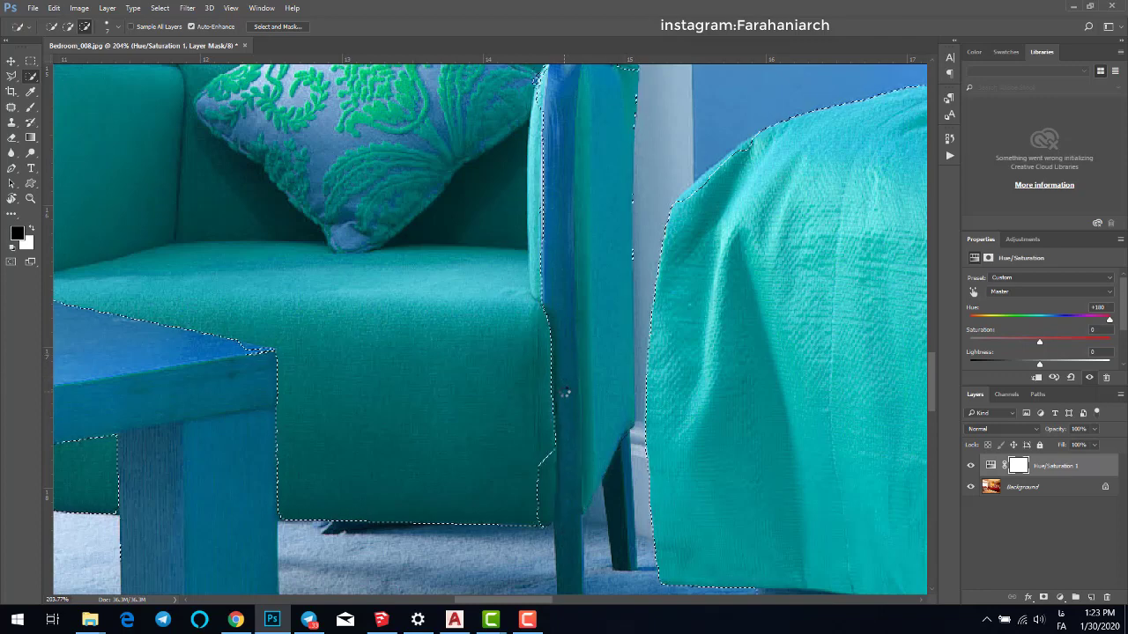
{"action": "left_click", "coordinate": [67, 26]}
{"action": "scroll", "coordinate": [588, 505], "scroll_direction": "up", "scroll_amount": 3}
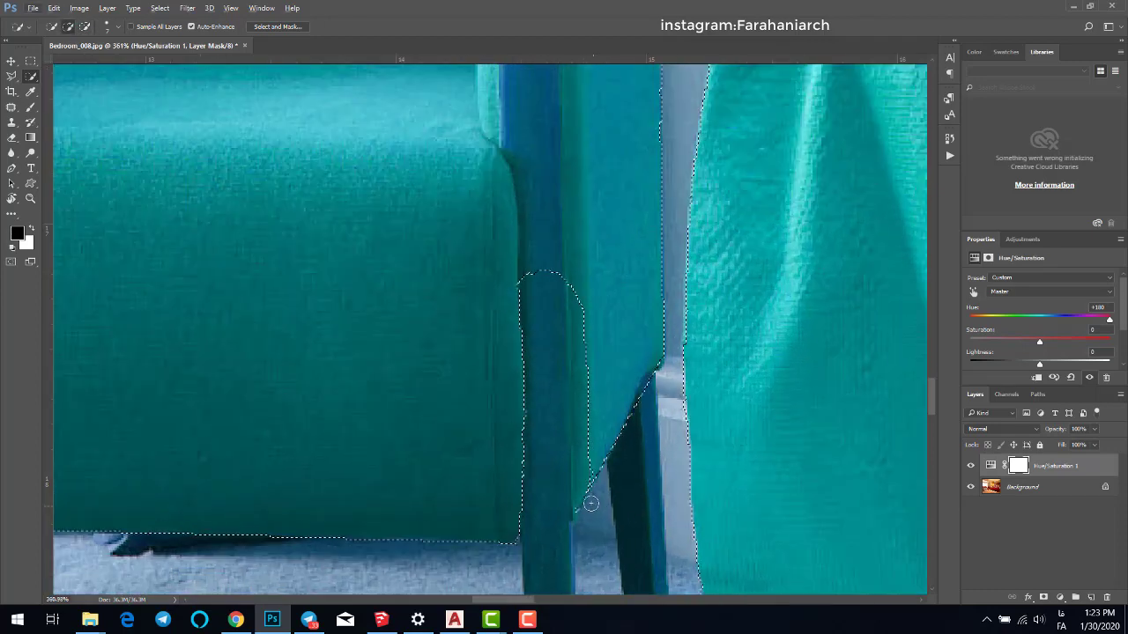
{"action": "mouse_move", "coordinate": [591, 504]}
{"action": "left_mouse_down"}
{"action": "mouse_move", "coordinate": [579, 471]}
{"action": "mouse_move", "coordinate": [582, 377]}
{"action": "left_mouse_up"}
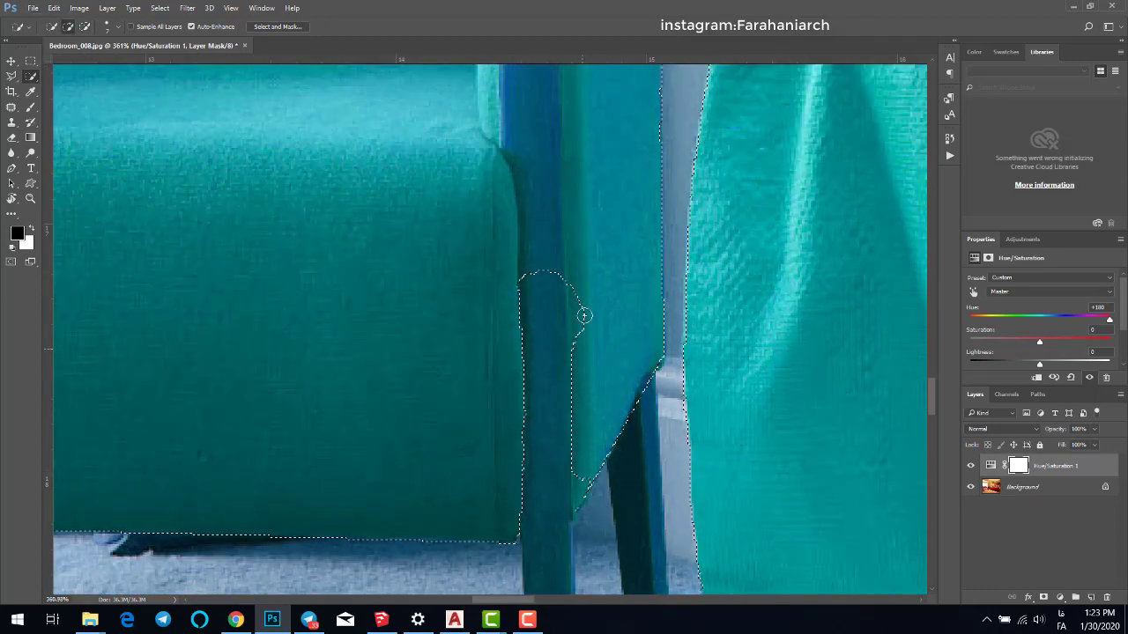
{"action": "left_click_drag", "start_coordinate": [585, 288], "coordinate": [584, 293]}
{"action": "left_click_drag", "start_coordinate": [588, 461], "coordinate": [581, 486]}
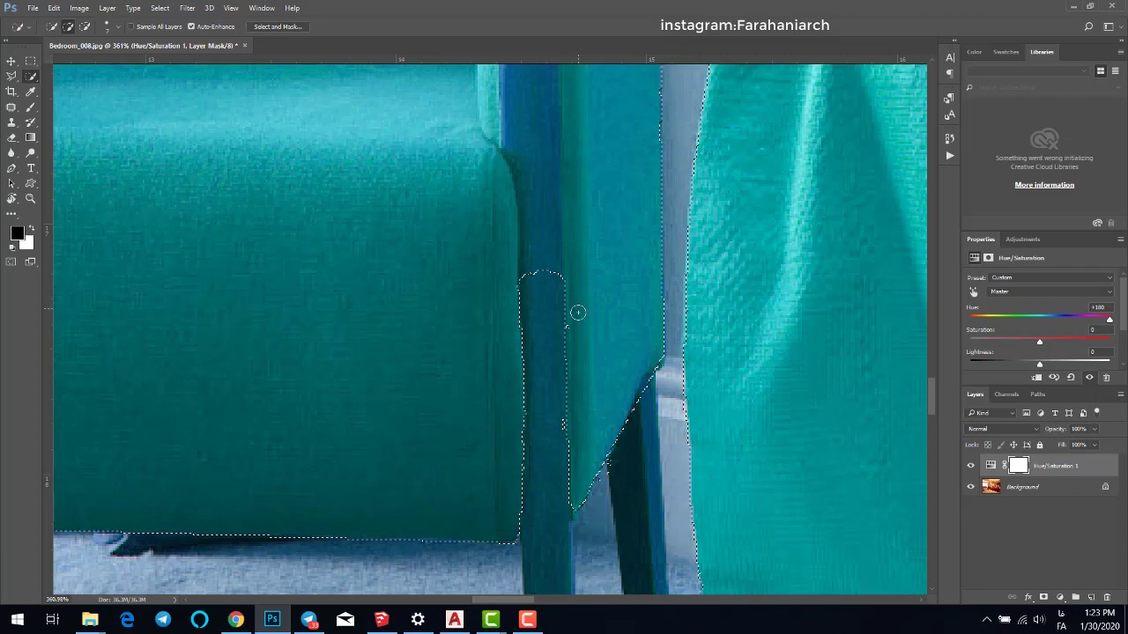
- Subtract the rest of the wooden post and armrest rim on the armchair's bed-facing side with the Polygonal Lasso tool
{"action": "left_click", "coordinate": [11, 76]}
{"action": "scroll", "coordinate": [354, 287], "scroll_direction": "down", "scroll_amount": 5}
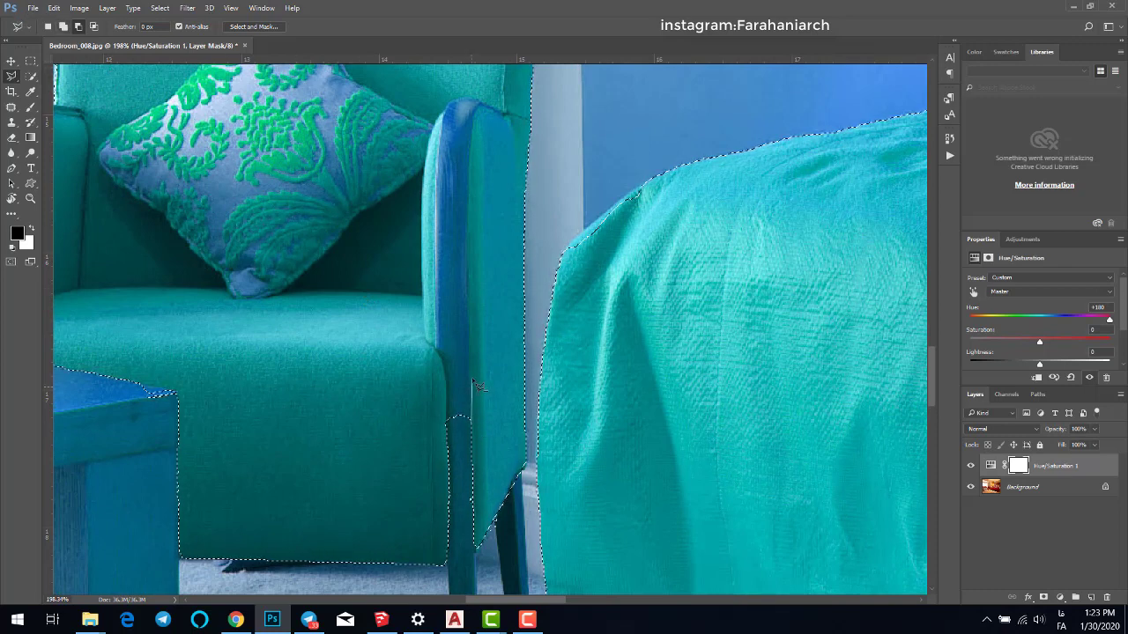
{"action": "left_click_drag", "start_coordinate": [470, 380], "coordinate": [481, 232]}
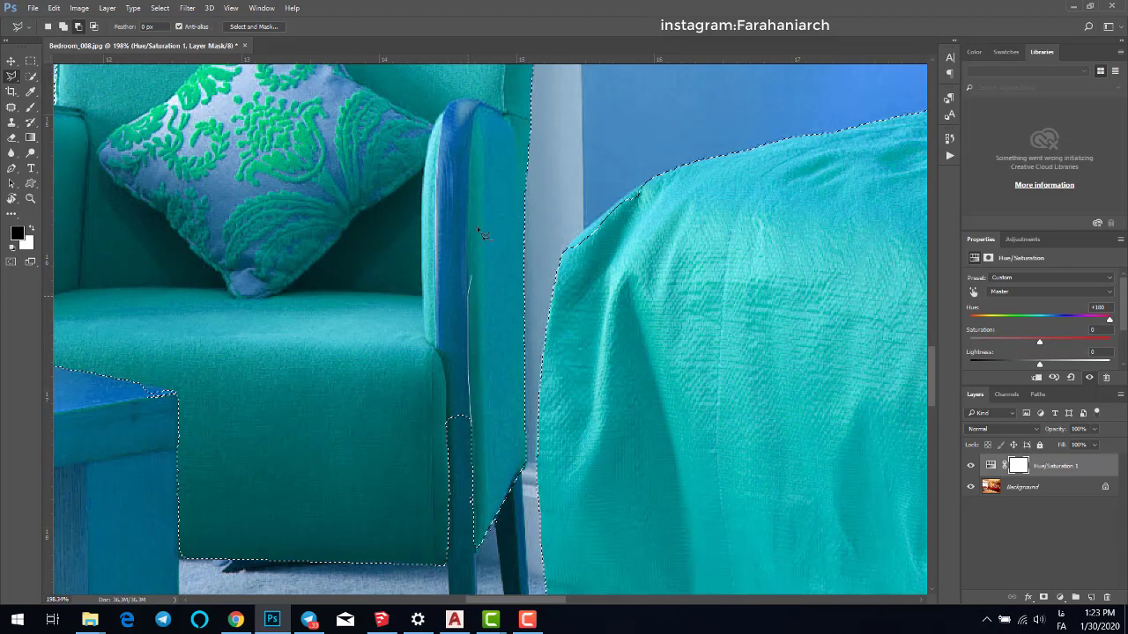
{"action": "mouse_move", "coordinate": [468, 179]}
{"action": "left_mouse_down"}
{"action": "mouse_move", "coordinate": [476, 106]}
{"action": "mouse_move", "coordinate": [510, 121]}
{"action": "mouse_move", "coordinate": [500, 115]}
{"action": "left_mouse_up"}
{"action": "mouse_move", "coordinate": [440, 209]}
{"action": "left_mouse_down"}
{"action": "mouse_move", "coordinate": [429, 294]}
{"action": "mouse_move", "coordinate": [457, 437]}
{"action": "left_mouse_up"}
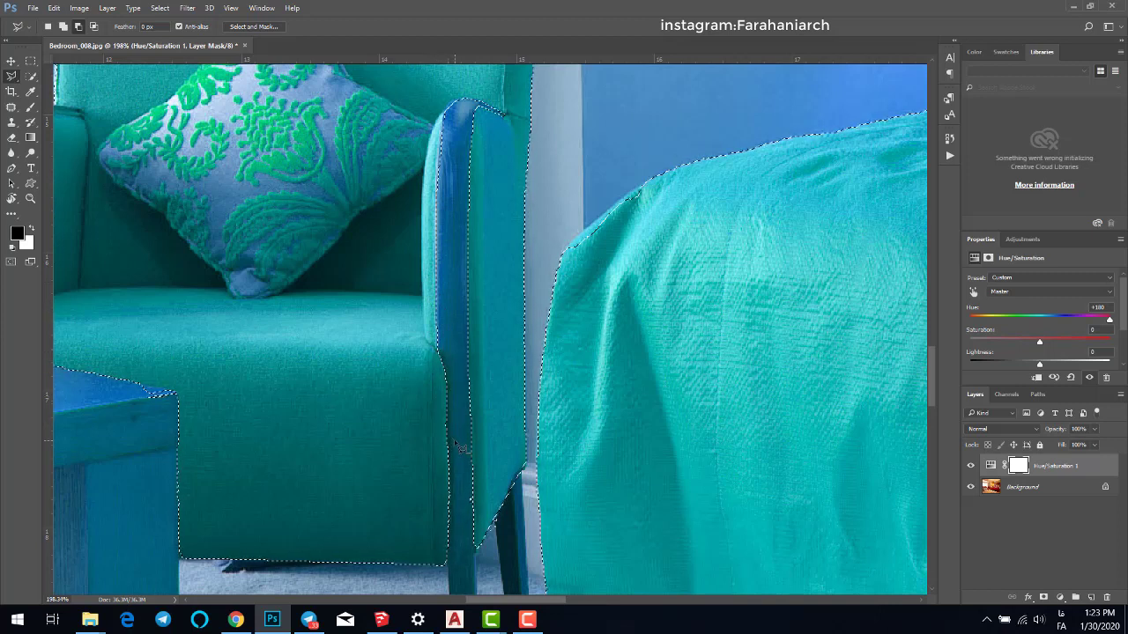
- Add the sofa's backrest, patterned pillow, seat and both armrests to the selection with Quick Selection
{"action": "scroll", "coordinate": [457, 428], "scroll_direction": "down", "scroll_amount": 12}
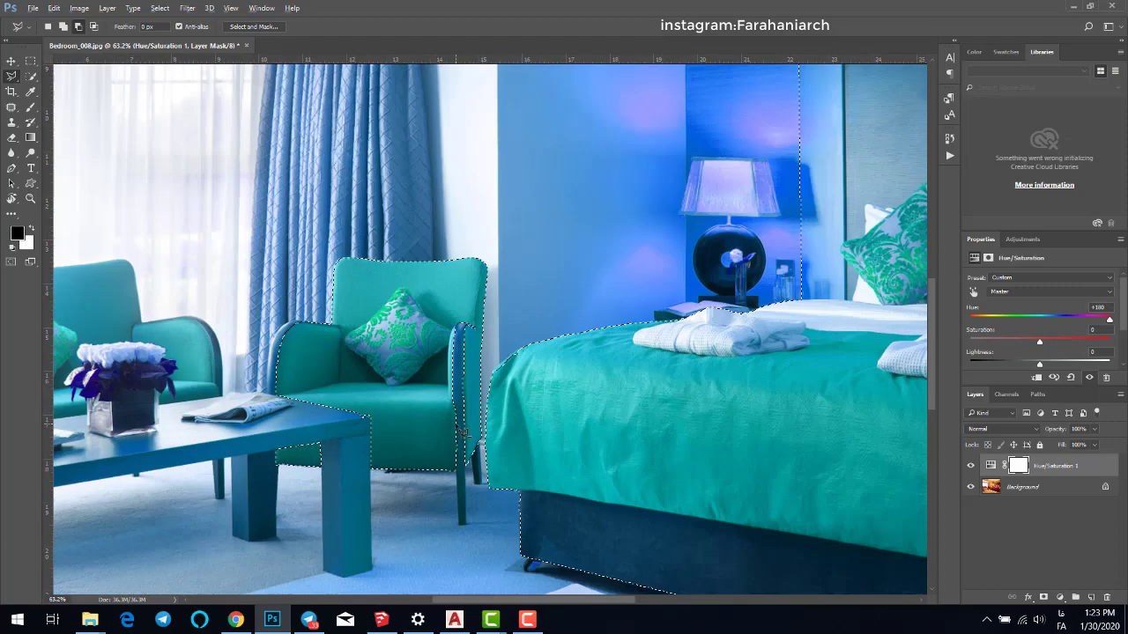
{"action": "scroll", "coordinate": [132, 398], "scroll_direction": "up", "scroll_amount": 8}
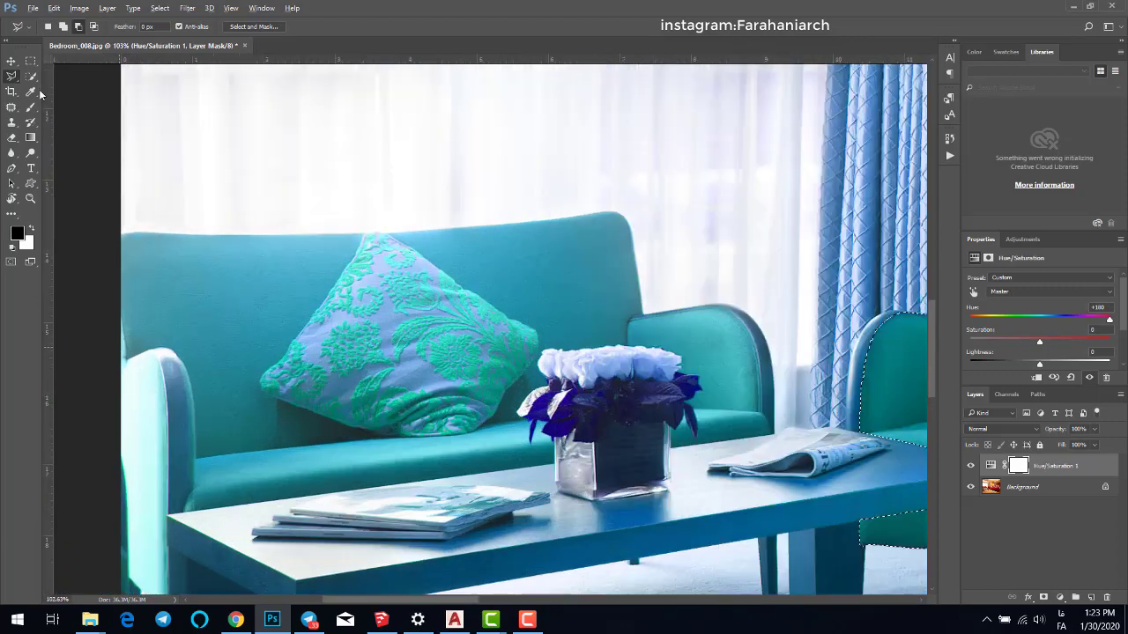
{"action": "left_click", "coordinate": [32, 77]}
{"action": "left_click_drag", "start_coordinate": [166, 254], "coordinate": [148, 294]}
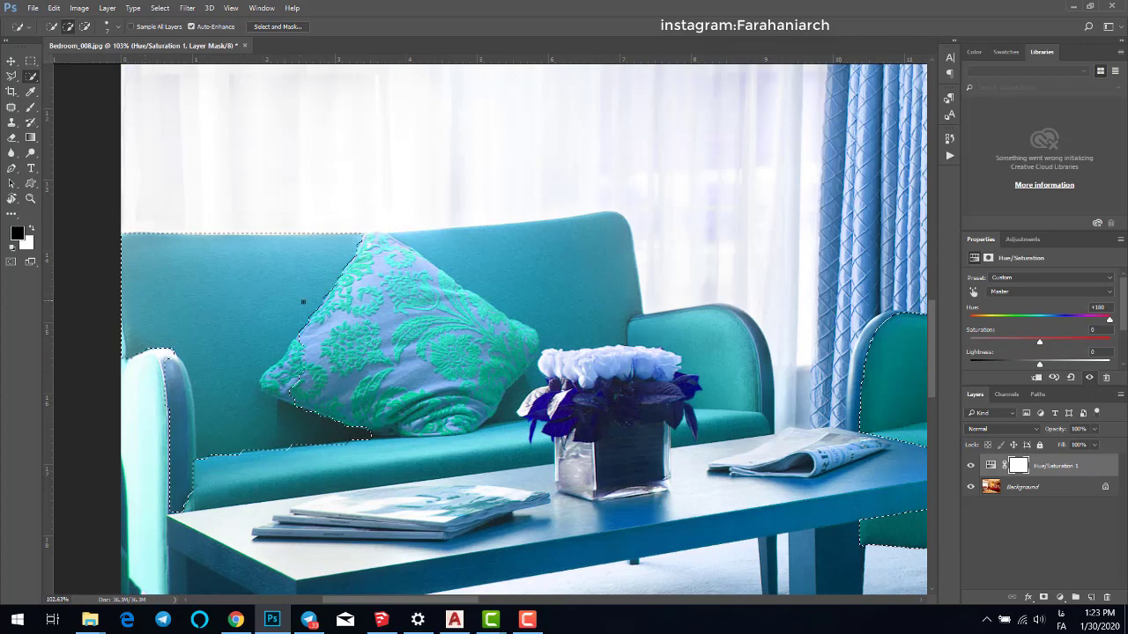
{"action": "mouse_move", "coordinate": [303, 302]}
{"action": "left_mouse_down"}
{"action": "mouse_move", "coordinate": [483, 292]}
{"action": "mouse_move", "coordinate": [545, 264]}
{"action": "left_mouse_up"}
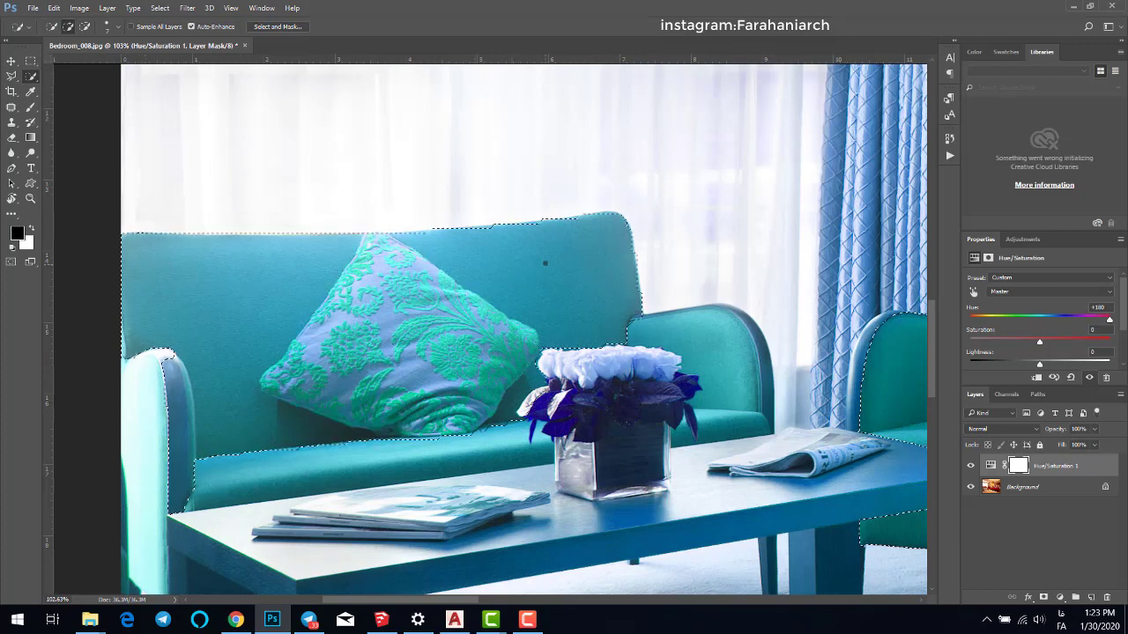
{"action": "mouse_move", "coordinate": [682, 330]}
{"action": "left_mouse_down"}
{"action": "mouse_move", "coordinate": [718, 369]}
{"action": "mouse_move", "coordinate": [713, 423]}
{"action": "left_mouse_up"}
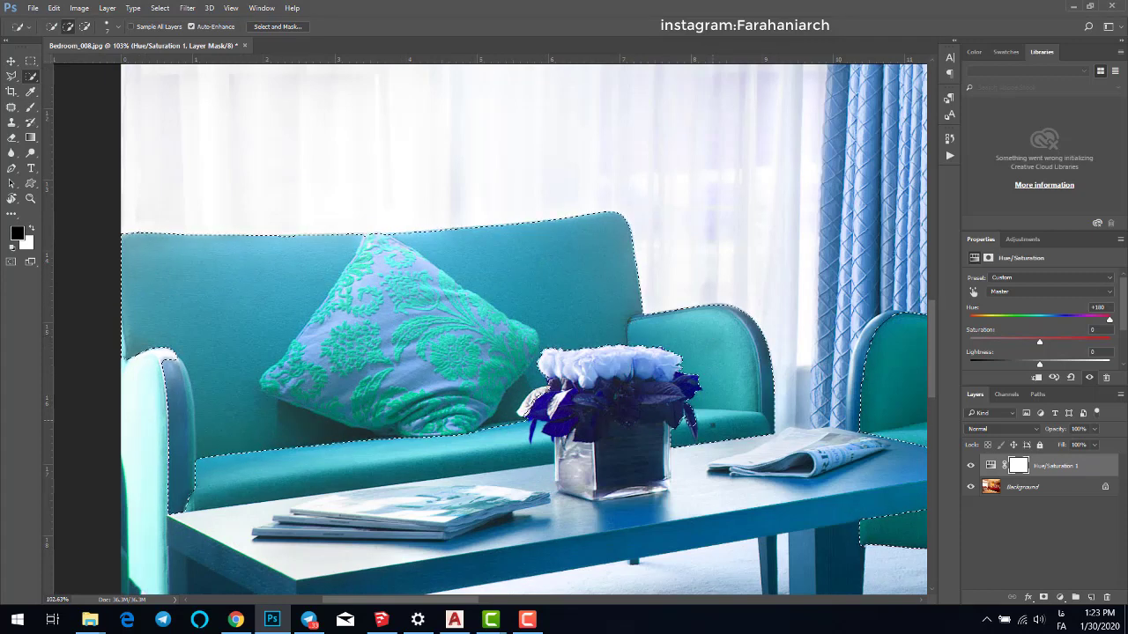
{"action": "left_click_drag", "start_coordinate": [504, 457], "coordinate": [519, 443]}
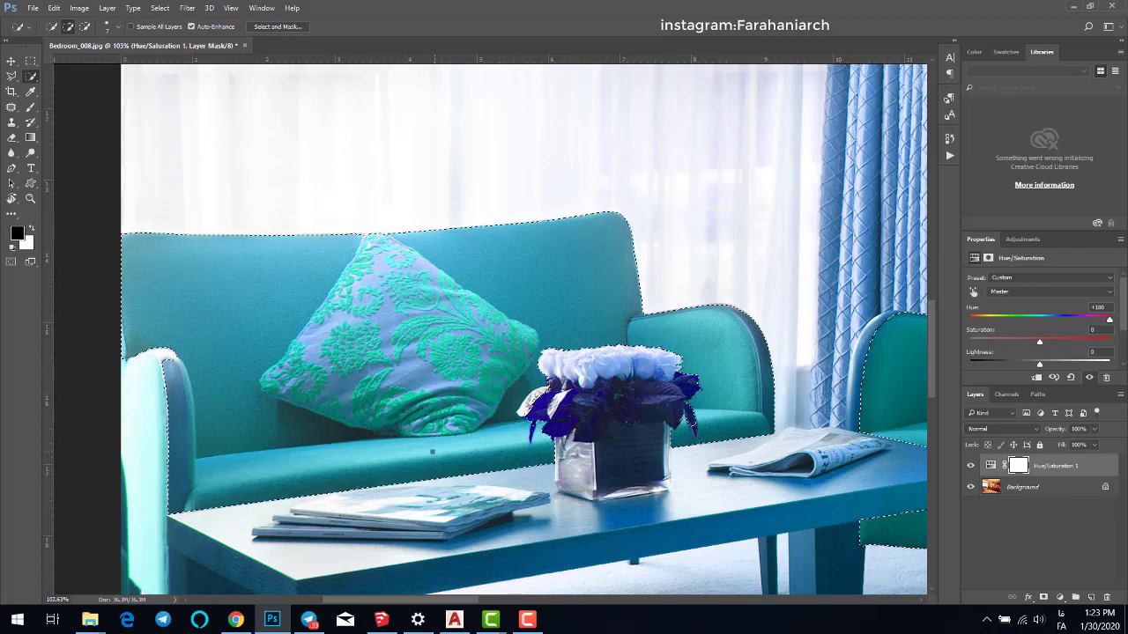
{"action": "scroll", "coordinate": [502, 449], "scroll_direction": "down", "scroll_amount": 2}
{"action": "scroll", "coordinate": [145, 363], "scroll_direction": "down", "scroll_amount": 4}
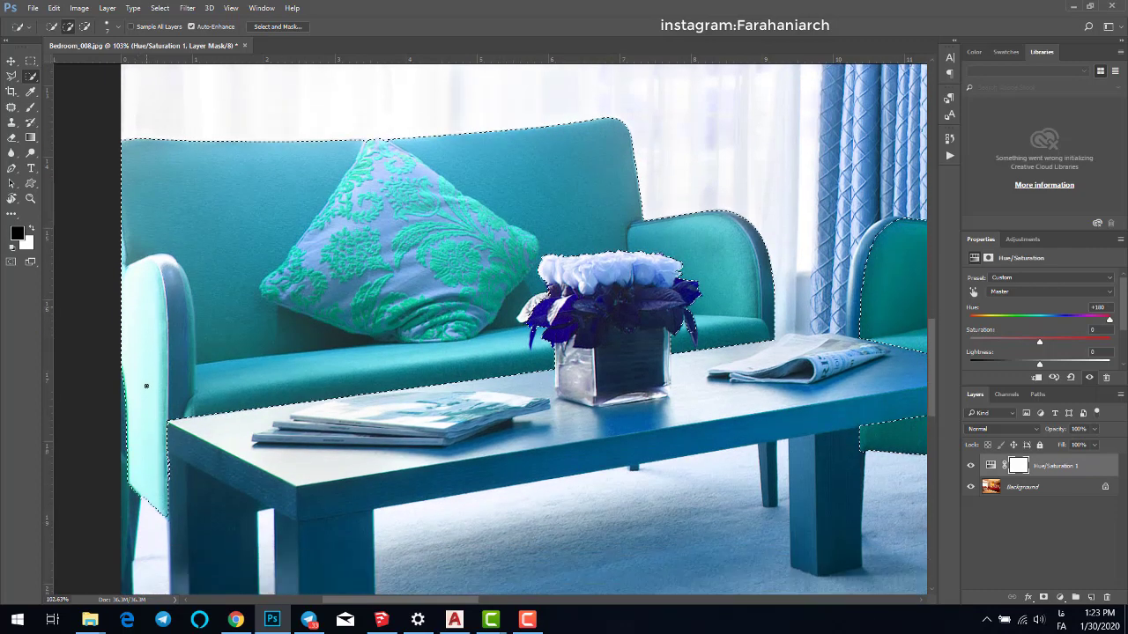
{"action": "scroll", "coordinate": [483, 319], "scroll_direction": "down", "scroll_amount": 2}
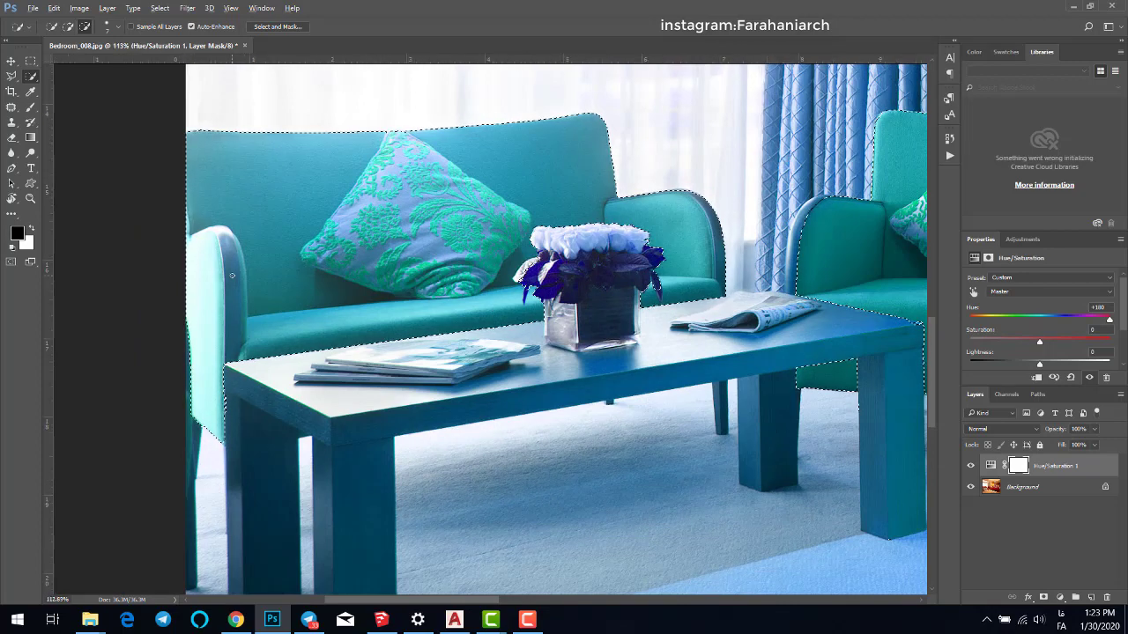
- Subtract the wooden front of the sofa's left armrest from the selection with Quick Selection
{"action": "scroll", "coordinate": [225, 277], "scroll_direction": "up", "scroll_amount": 7}
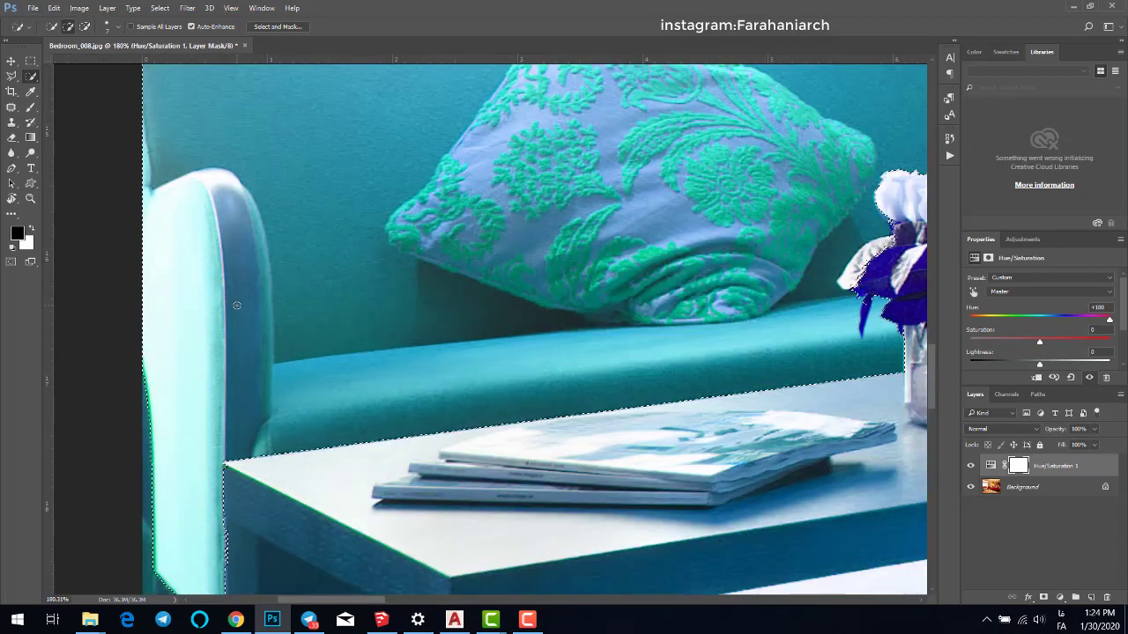
{"action": "left_click_drag", "start_coordinate": [235, 307], "coordinate": [243, 371]}
{"action": "left_click_drag", "start_coordinate": [242, 300], "coordinate": [237, 227]}
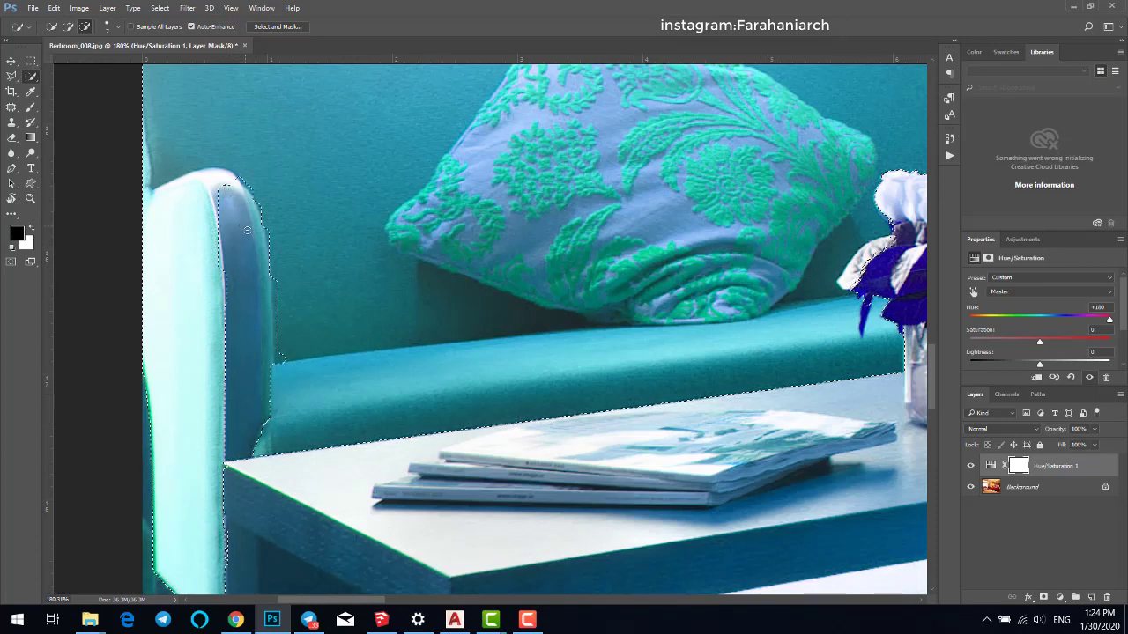
{"action": "left_click", "coordinate": [11, 76]}
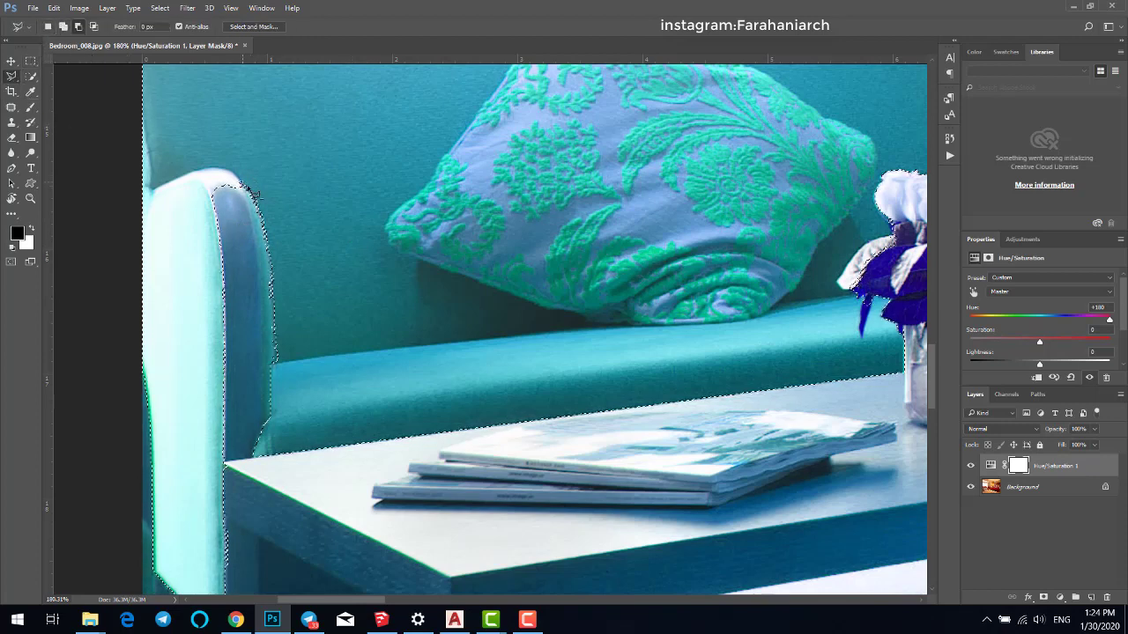
{"action": "left_click", "coordinate": [267, 238]}
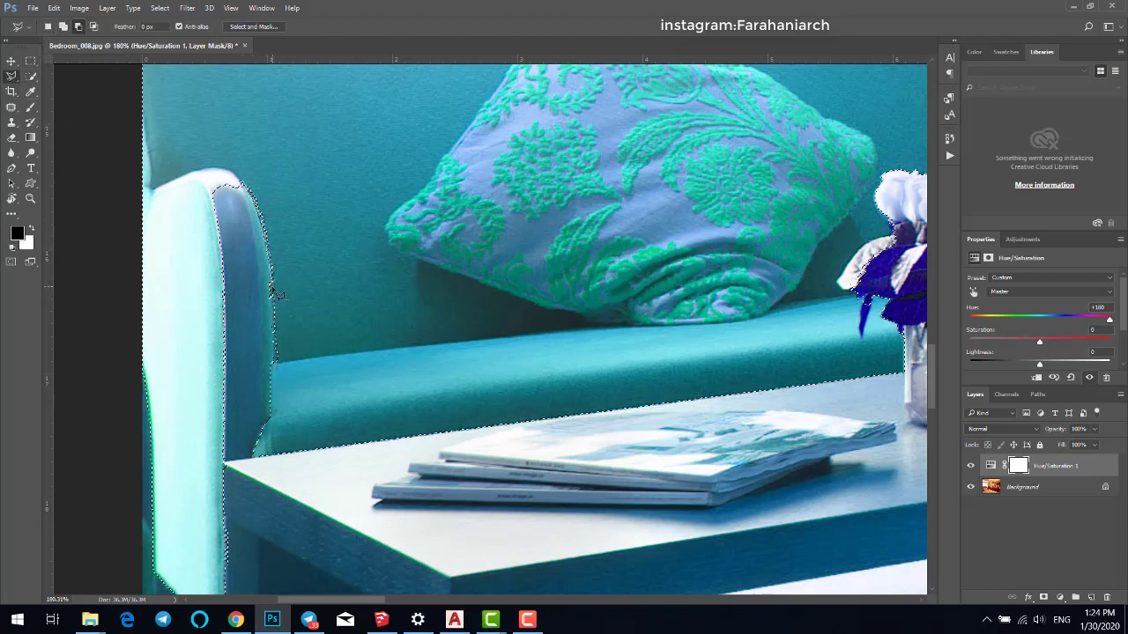
{"action": "left_click", "coordinate": [272, 288]}
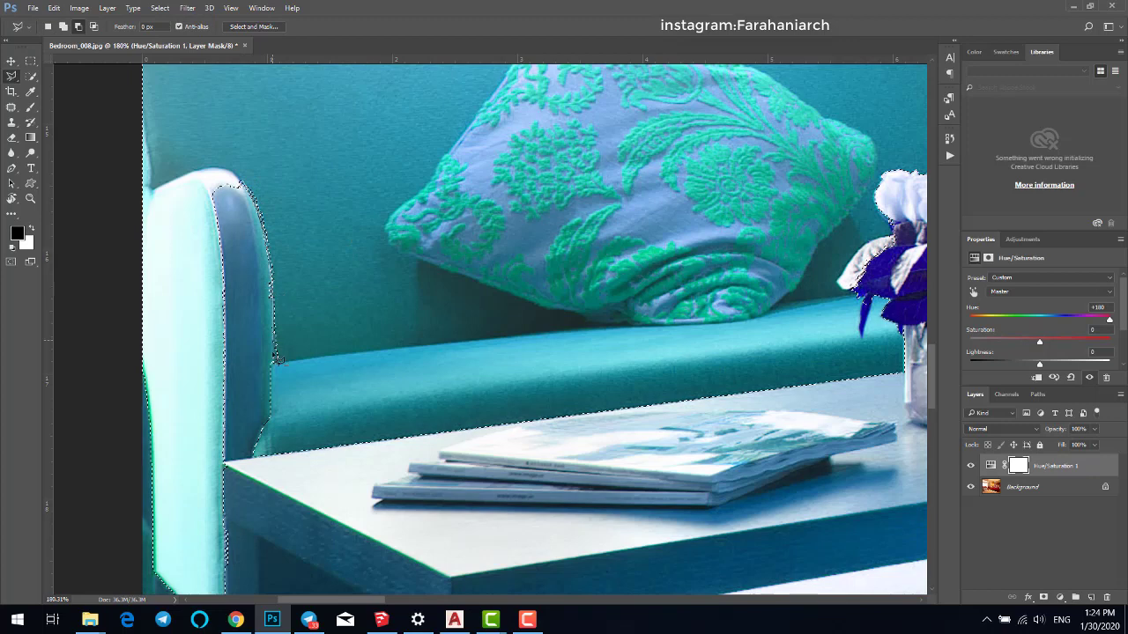
{"action": "double_click", "coordinate": [272, 141]}
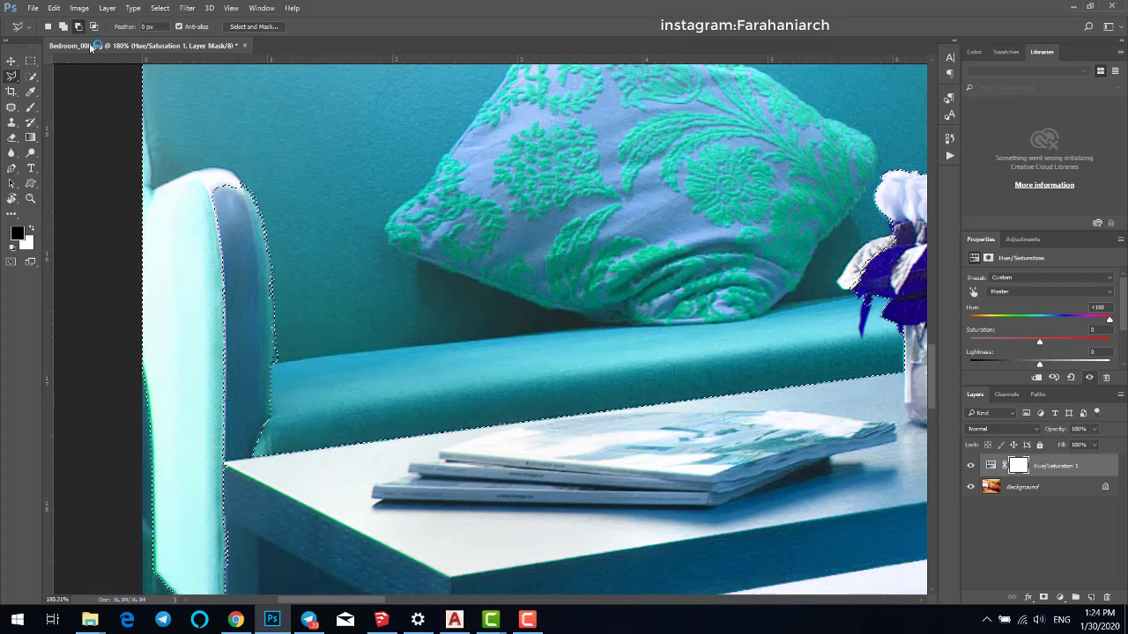
- Add the sofa fabric bordering the left armrest's inner edge back to the selection with the Polygonal Lasso tool
{"action": "left_click", "coordinate": [62, 28]}
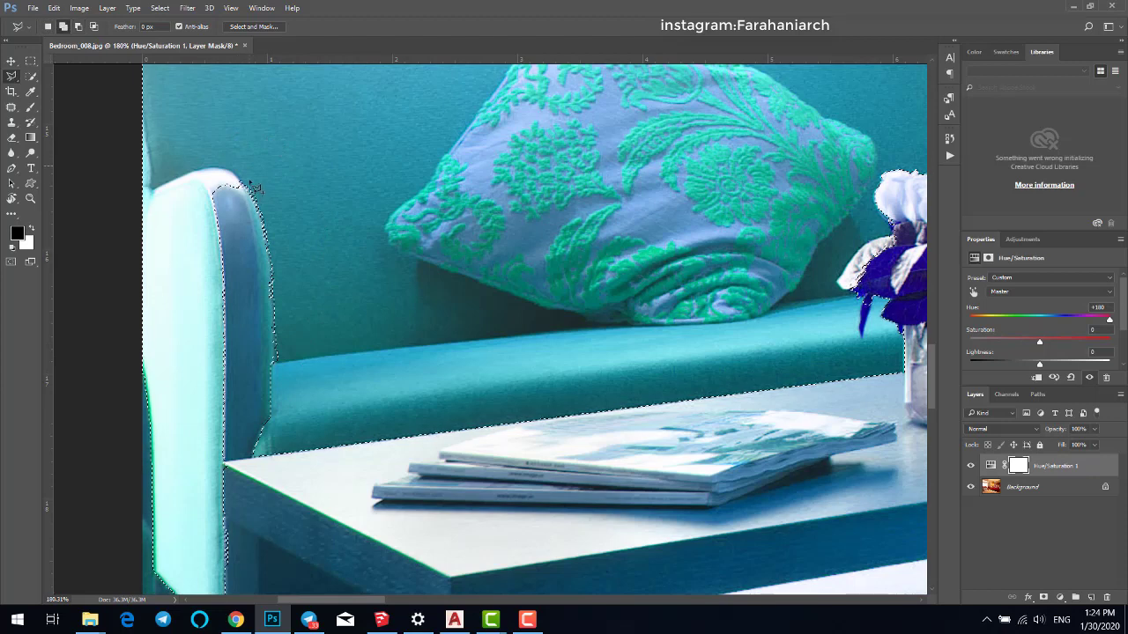
{"action": "left_click", "coordinate": [242, 182]}
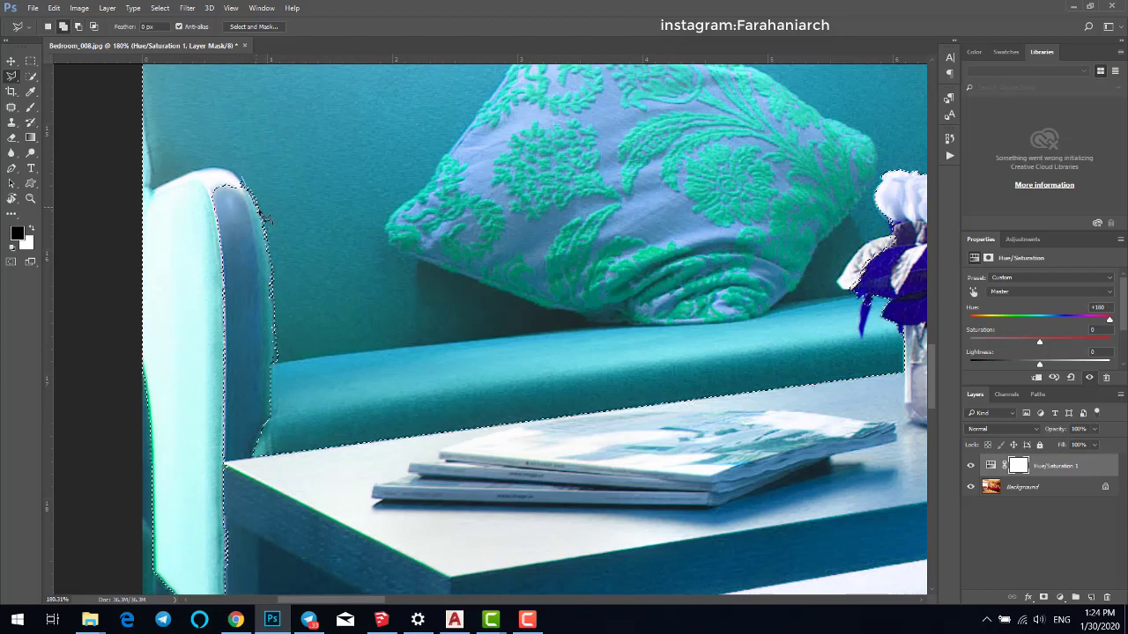
{"action": "left_click", "coordinate": [265, 231]}
{"action": "left_click", "coordinate": [271, 260]}
{"action": "left_click", "coordinate": [272, 287]}
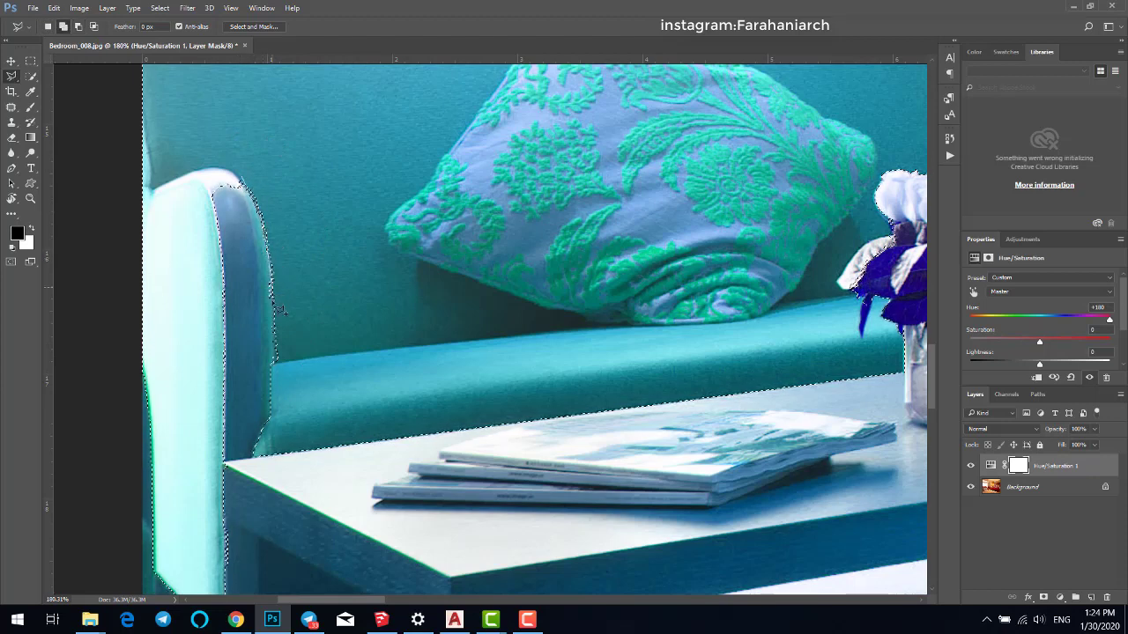
{"action": "left_click", "coordinate": [274, 313]}
{"action": "left_click", "coordinate": [274, 362]}
{"action": "left_click", "coordinate": [311, 347]}
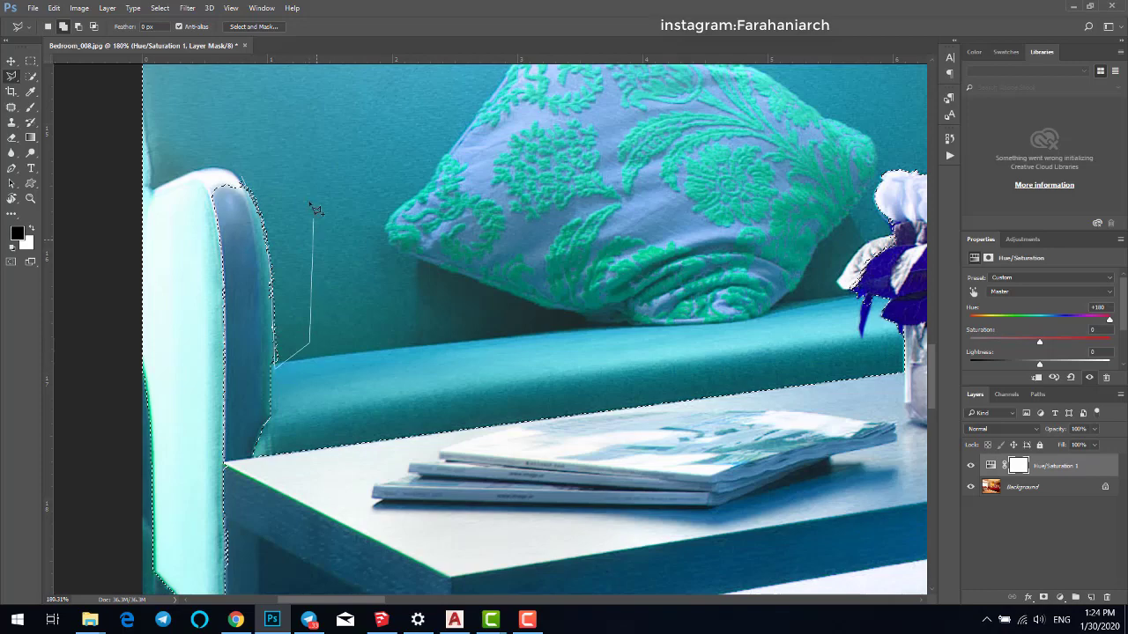
{"action": "left_click", "coordinate": [311, 205]}
{"action": "double_click", "coordinate": [280, 160]}
{"action": "scroll", "coordinate": [196, 142], "scroll_direction": "up", "scroll_amount": 6}
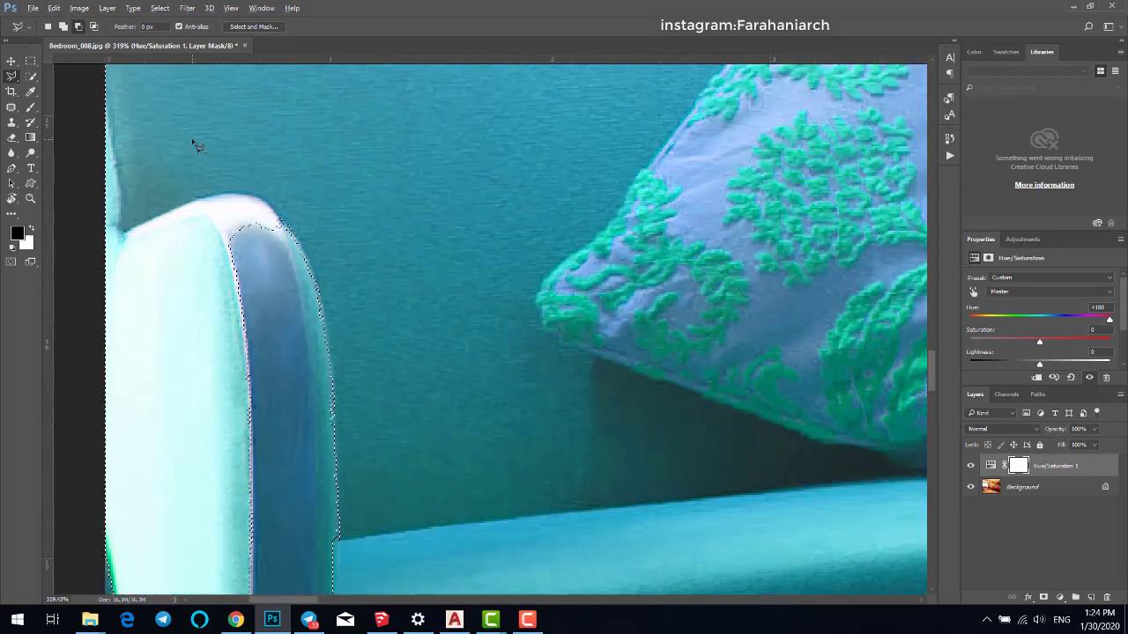
{"action": "left_click", "coordinate": [252, 311]}
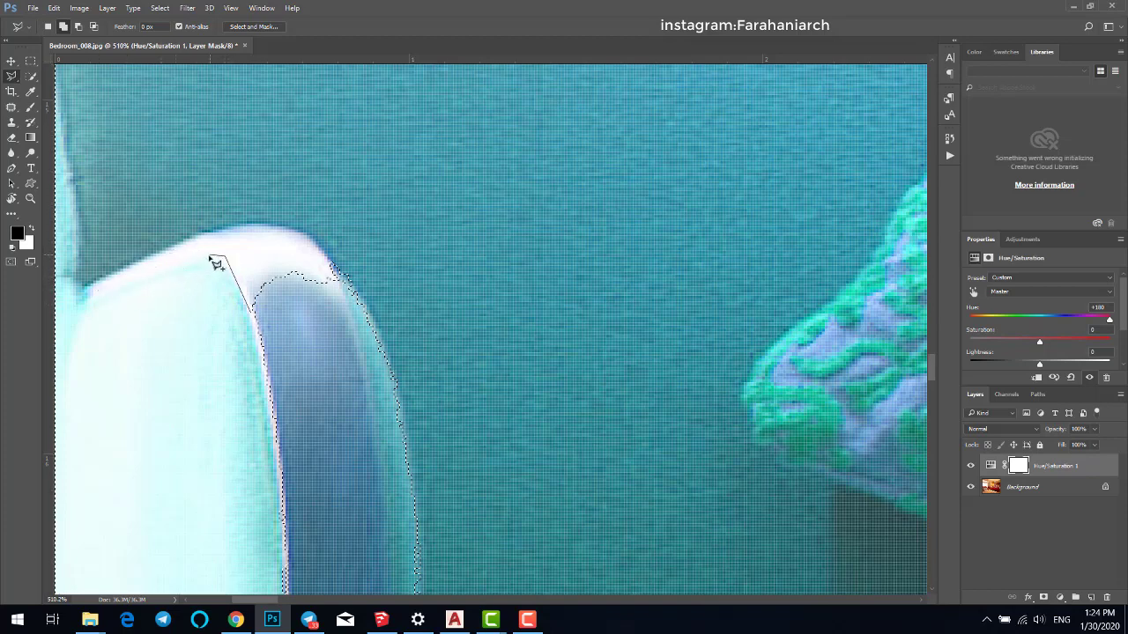
{"action": "left_click", "coordinate": [87, 298]}
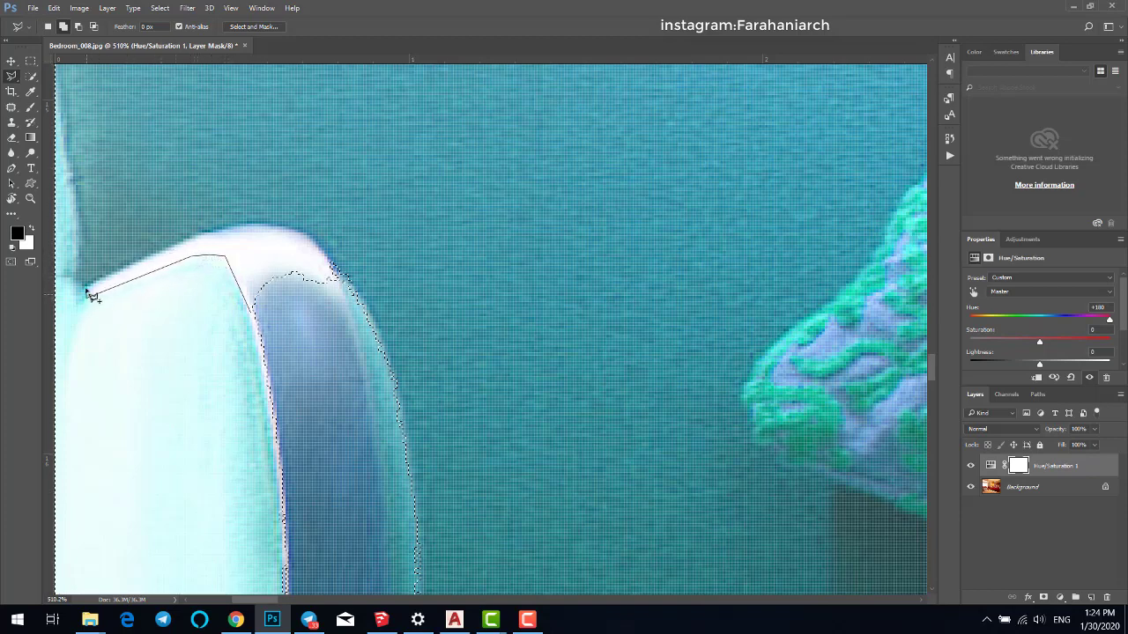
{"action": "left_click", "coordinate": [86, 289]}
{"action": "left_click", "coordinate": [224, 232]}
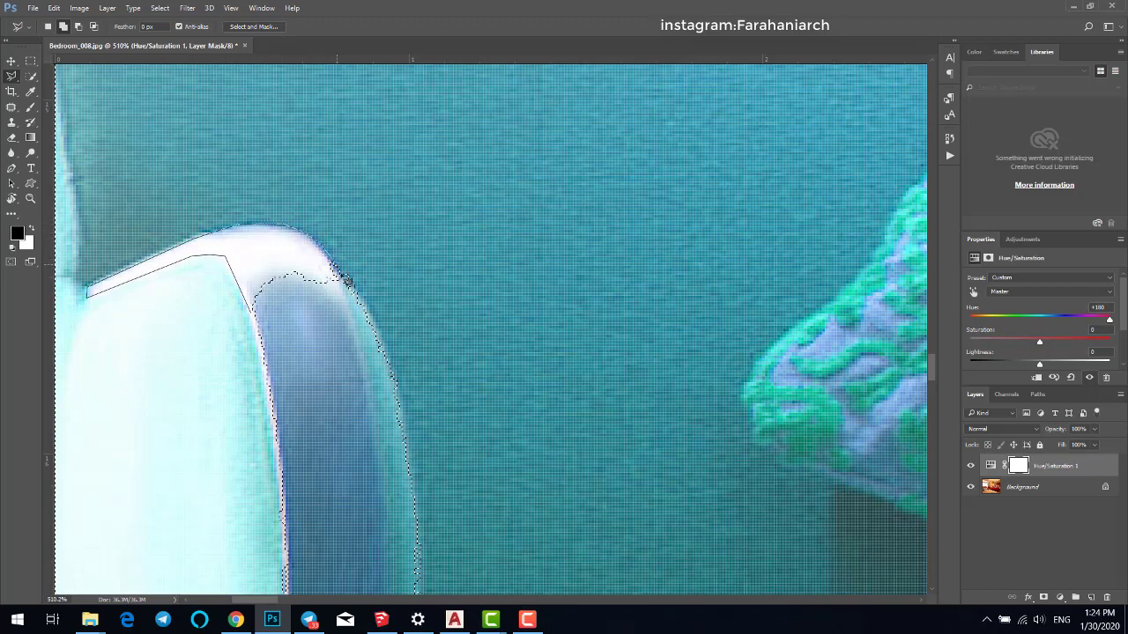
{"action": "key", "text": "Escape"}
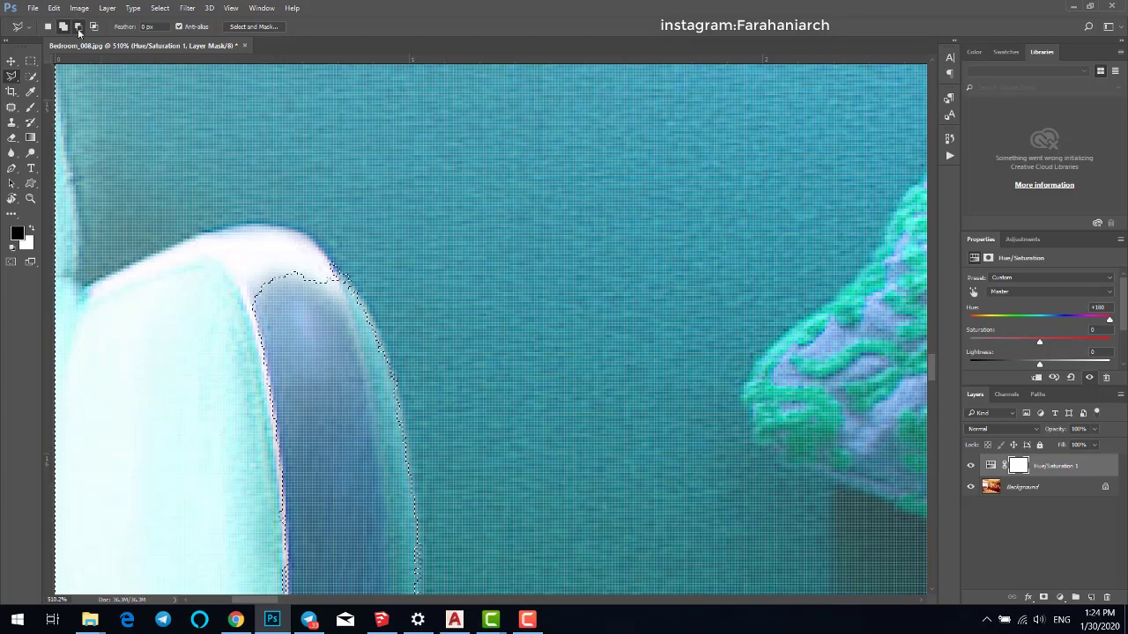
- Subtract the white rim along the top of the sofa's left armrest from the selection with the Polygonal Lasso tool
{"action": "left_click", "coordinate": [254, 306]}
{"action": "left_click", "coordinate": [241, 275]}
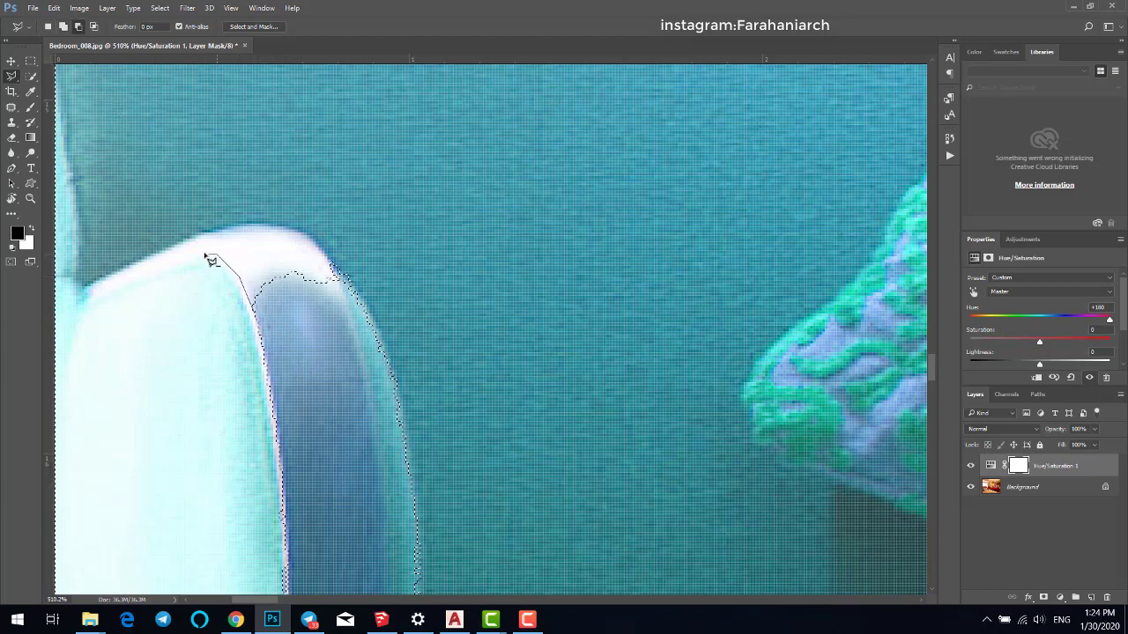
{"action": "left_click", "coordinate": [141, 272]}
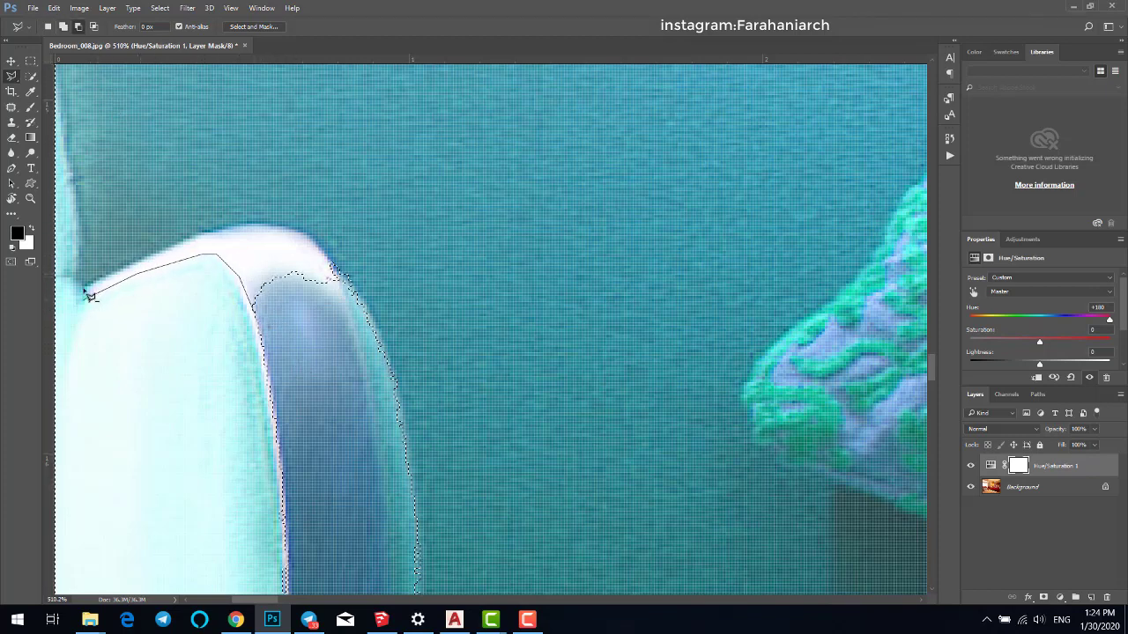
{"action": "left_click", "coordinate": [85, 292]}
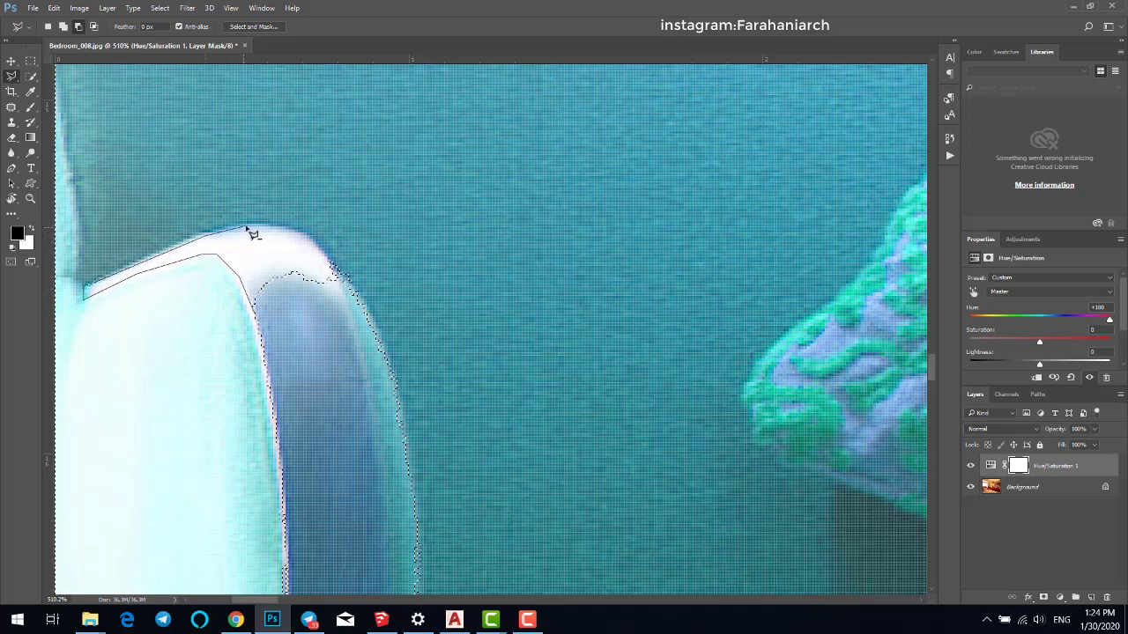
{"action": "left_click", "coordinate": [248, 228]}
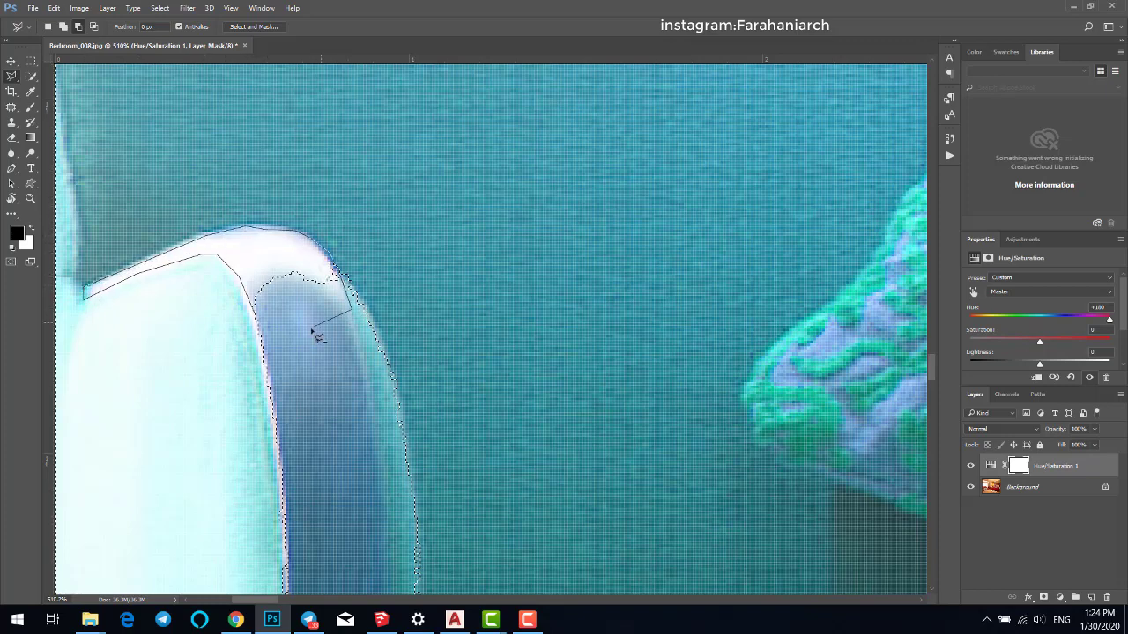
{"action": "scroll", "coordinate": [310, 333], "scroll_direction": "down", "scroll_amount": 10}
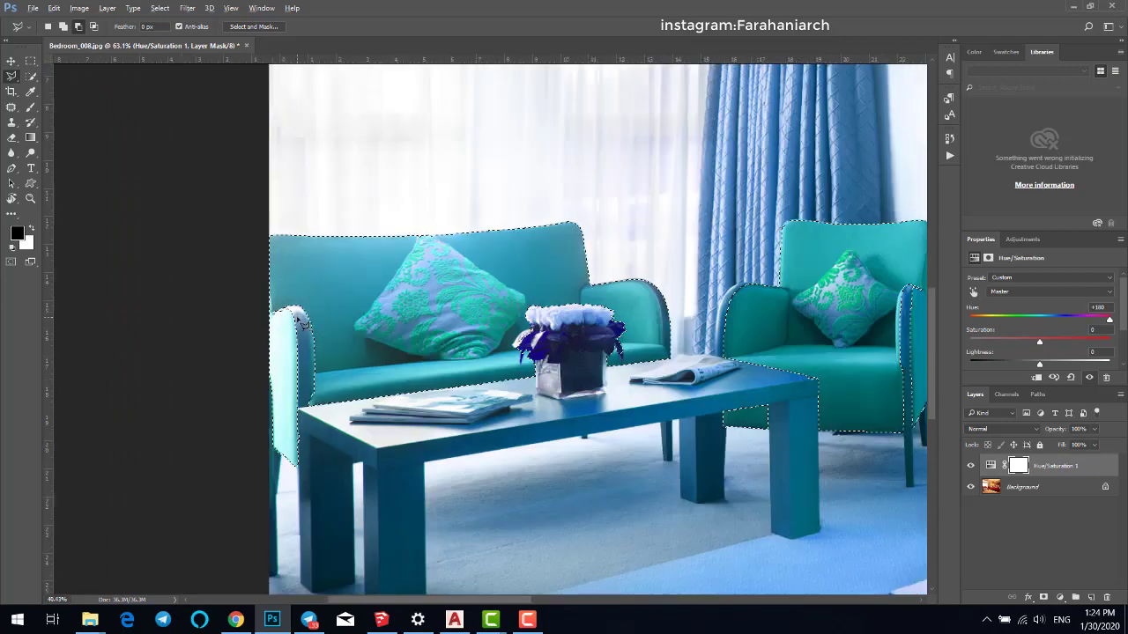
{"action": "scroll", "coordinate": [303, 324], "scroll_direction": "down", "scroll_amount": 4}
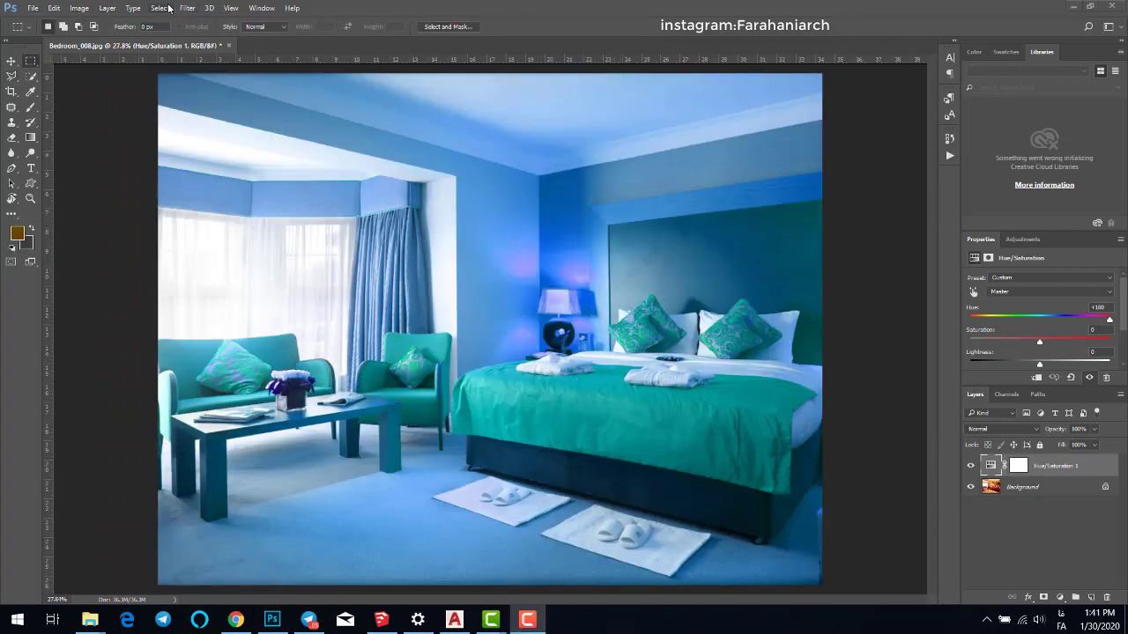
- Invert the selection to cover everything except the bed, headboard, armchair and sofa, and target the Hue/Saturation 1 layer mask
{"action": "left_click", "coordinate": [169, 8]}
{"action": "left_click", "coordinate": [196, 66]}
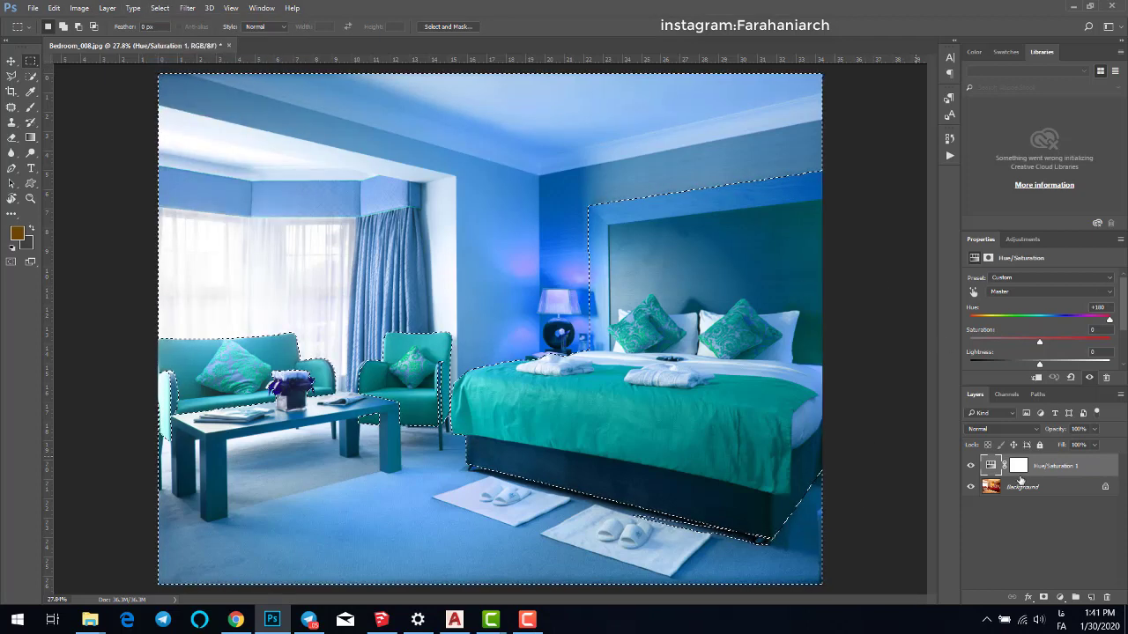
{"action": "left_click", "coordinate": [1018, 467]}
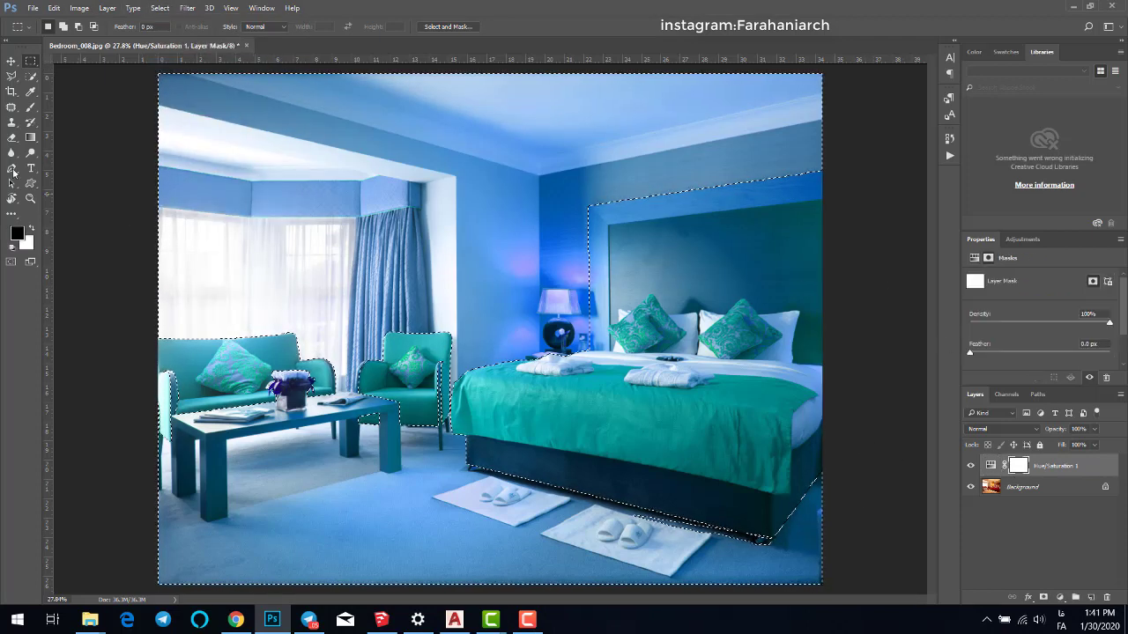
- Paint the selected walls, ceiling, curtains, table and floor black on the layer mask with the Brush tool, and clear the selection
{"action": "left_click", "coordinate": [31, 110]}
{"action": "mouse_move", "coordinate": [378, 264]}
{"action": "left_mouse_down"}
{"action": "mouse_move", "coordinate": [390, 264]}
{"action": "mouse_move", "coordinate": [238, 272]}
{"action": "mouse_move", "coordinate": [207, 135]}
{"action": "mouse_move", "coordinate": [669, 97]}
{"action": "mouse_move", "coordinate": [191, 198]}
{"action": "mouse_move", "coordinate": [660, 244]}
{"action": "mouse_move", "coordinate": [731, 370]}
{"action": "mouse_move", "coordinate": [516, 405]}
{"action": "mouse_move", "coordinate": [208, 541]}
{"action": "mouse_move", "coordinate": [181, 534]}
{"action": "mouse_move", "coordinate": [449, 564]}
{"action": "mouse_move", "coordinate": [775, 559]}
{"action": "mouse_move", "coordinate": [696, 516]}
{"action": "left_mouse_up"}
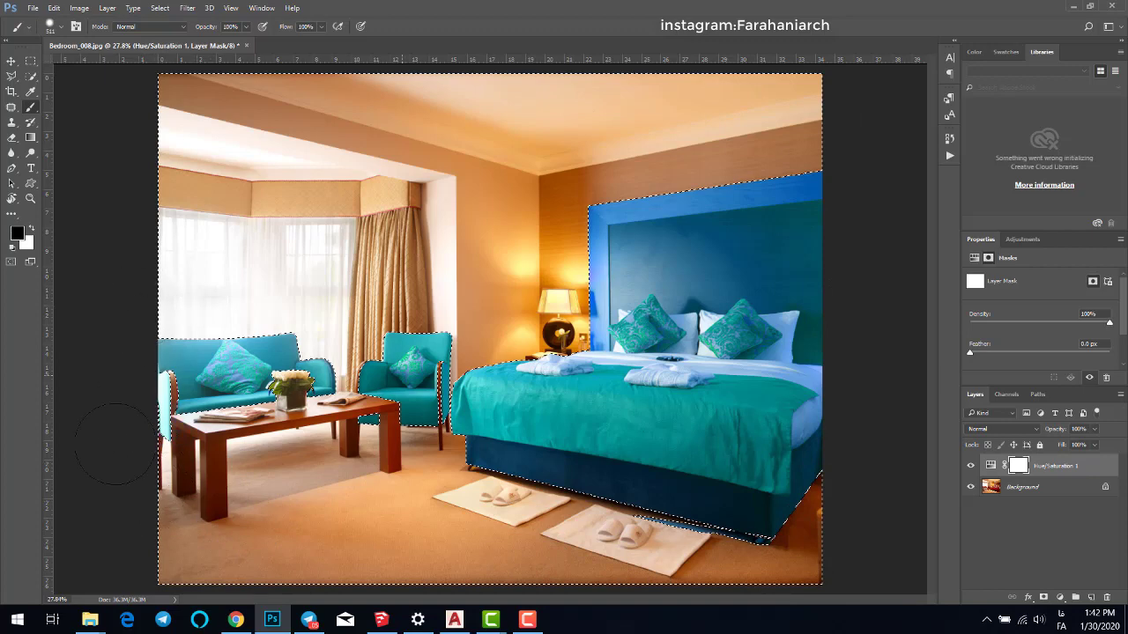
{"action": "key", "text": "m"}
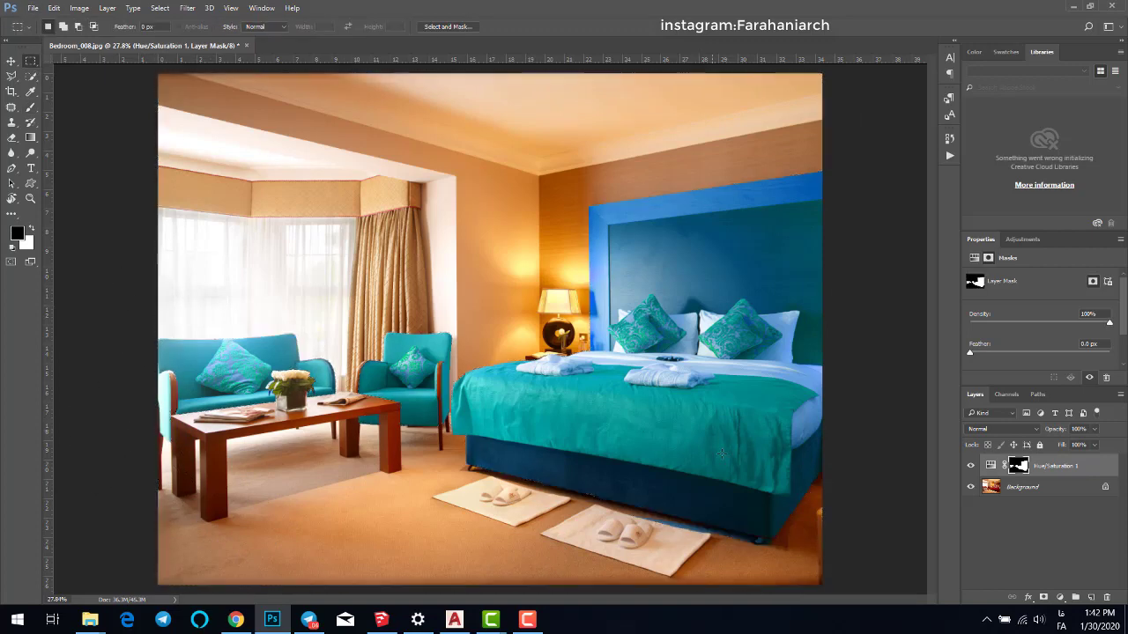
- Paint the blue spill on the floor beneath the bed's front edge black on the layer mask with a smaller brush
{"action": "scroll", "coordinate": [729, 529], "scroll_direction": "up", "scroll_amount": 6}
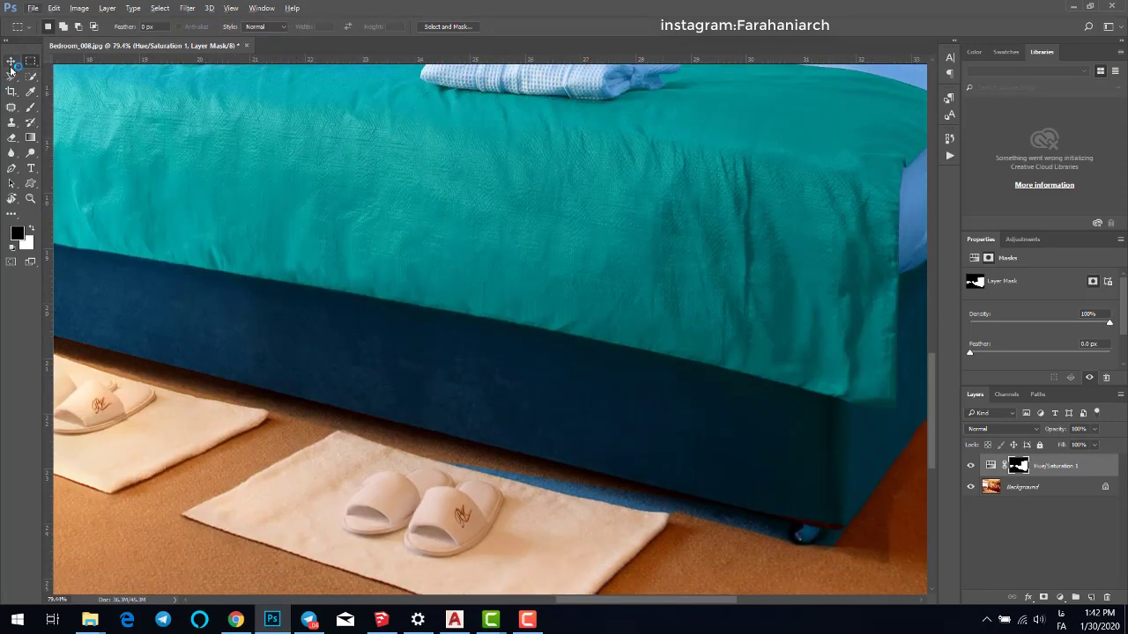
{"action": "left_click", "coordinate": [30, 107]}
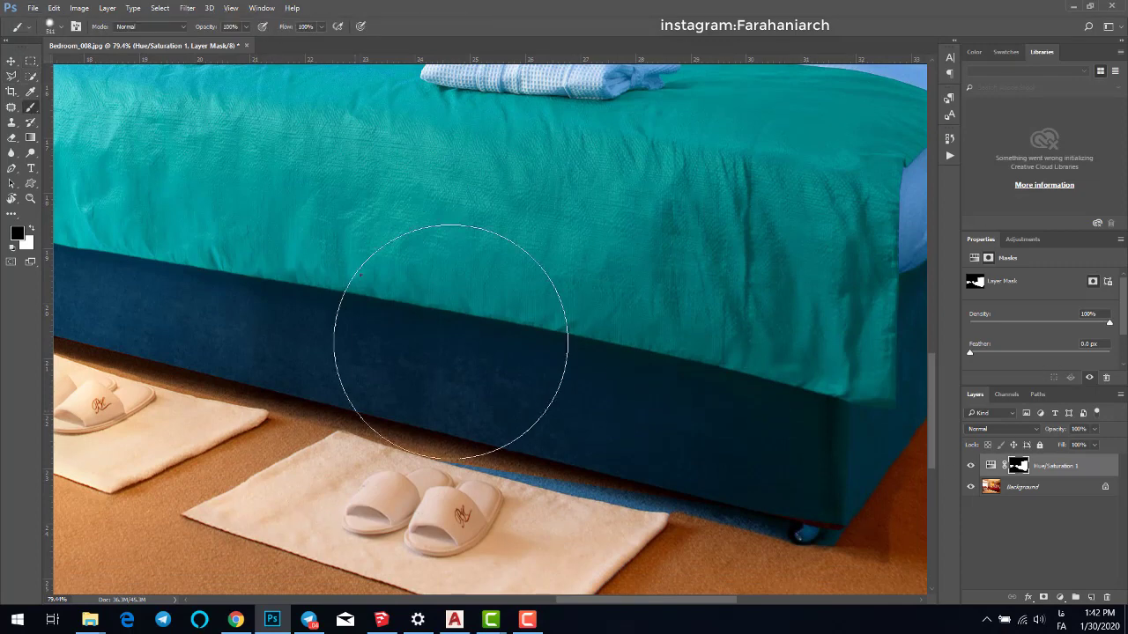
{"action": "right_click", "coordinate": [361, 276]}
{"action": "left_click", "coordinate": [468, 60]}
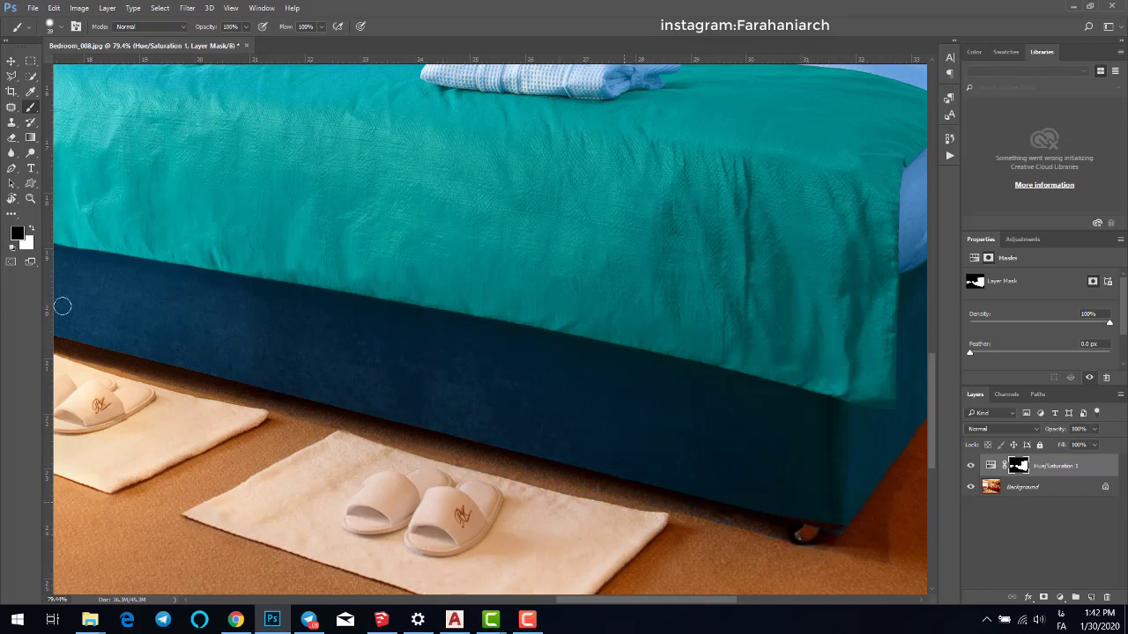
- Select the curved outer trim of the sofa's right armrest on the Background layer with the Quick Selection tool
{"action": "left_click", "coordinate": [32, 229]}
{"action": "scroll", "coordinate": [379, 245], "scroll_direction": "down", "scroll_amount": 7}
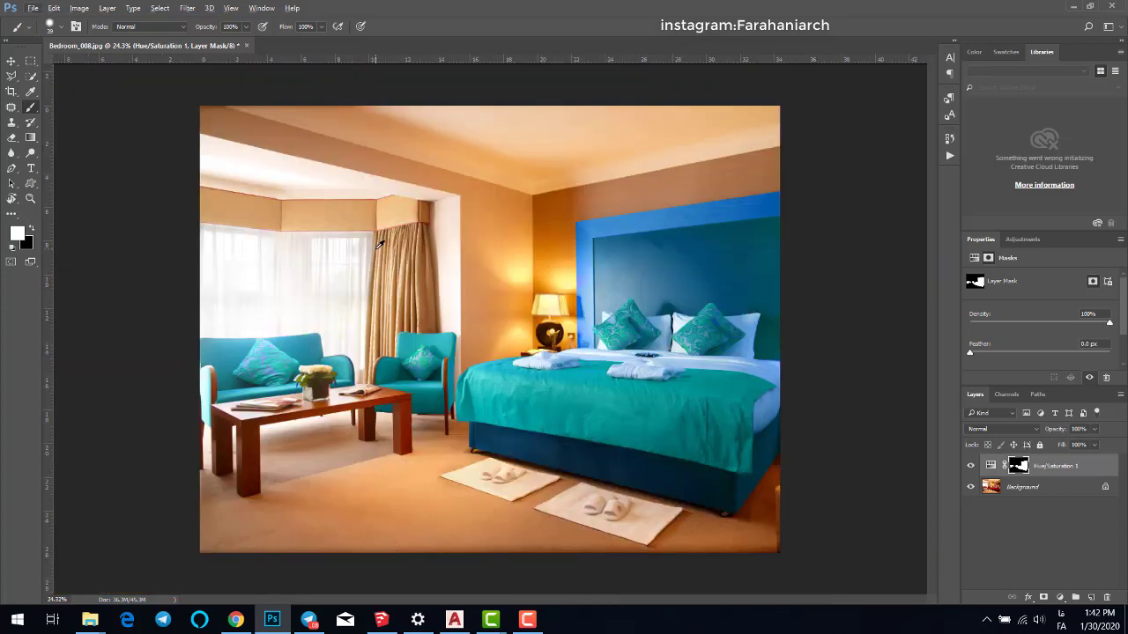
{"action": "scroll", "coordinate": [380, 246], "scroll_direction": "up", "scroll_amount": 1}
{"action": "scroll", "coordinate": [156, 412], "scroll_direction": "up", "scroll_amount": 5}
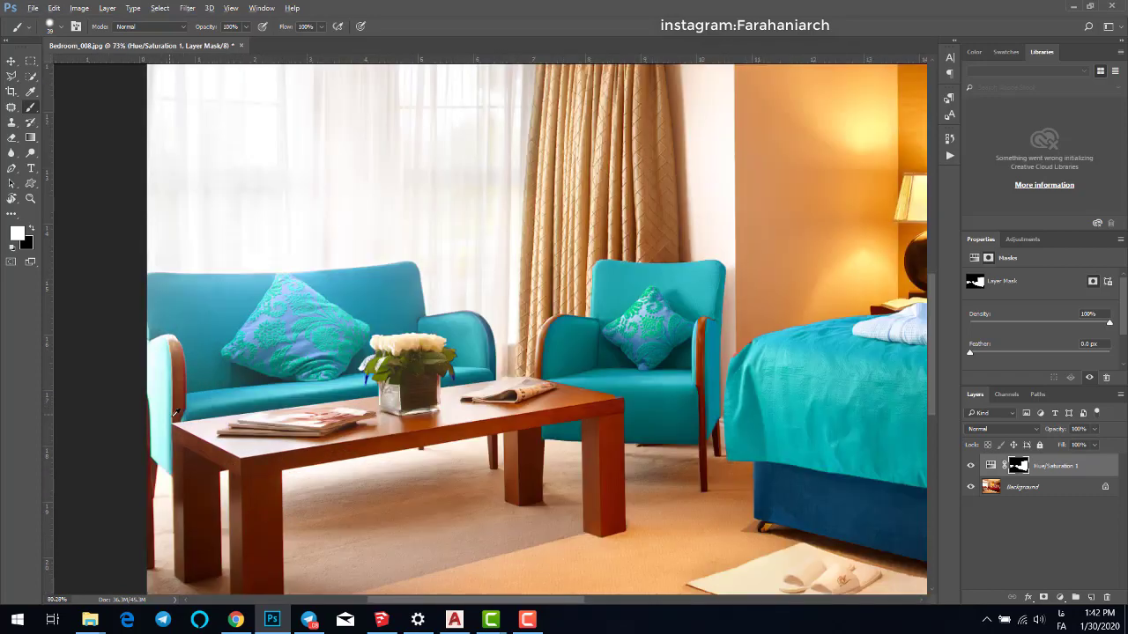
{"action": "scroll", "coordinate": [234, 414], "scroll_direction": "down", "scroll_amount": 3}
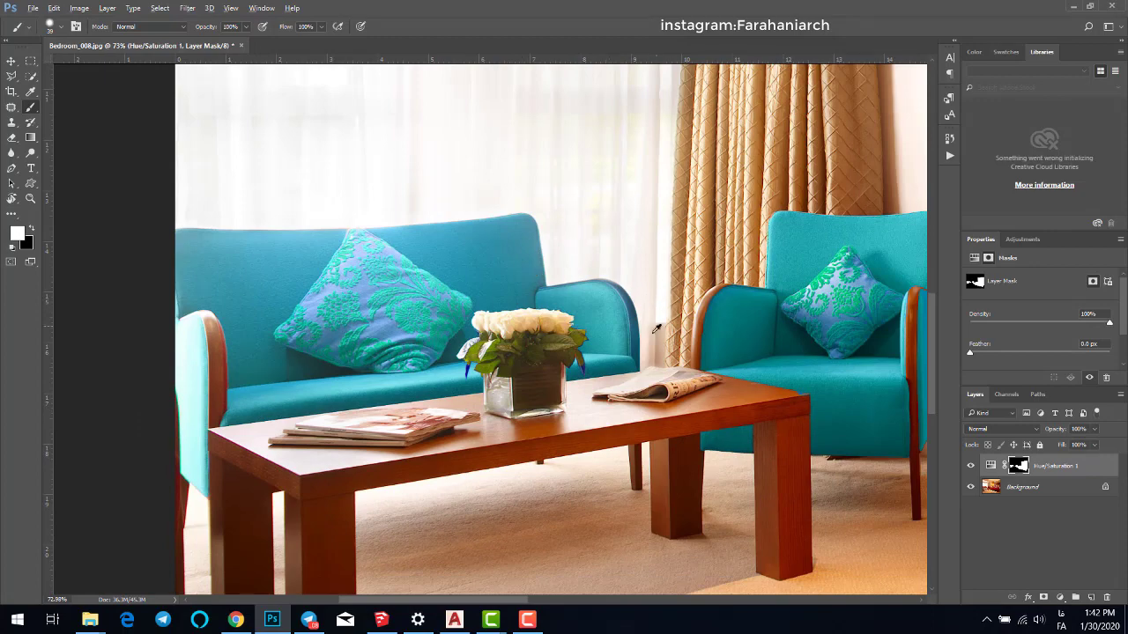
{"action": "scroll", "coordinate": [656, 328], "scroll_direction": "down", "scroll_amount": 3}
{"action": "scroll", "coordinate": [594, 347], "scroll_direction": "up", "scroll_amount": 6}
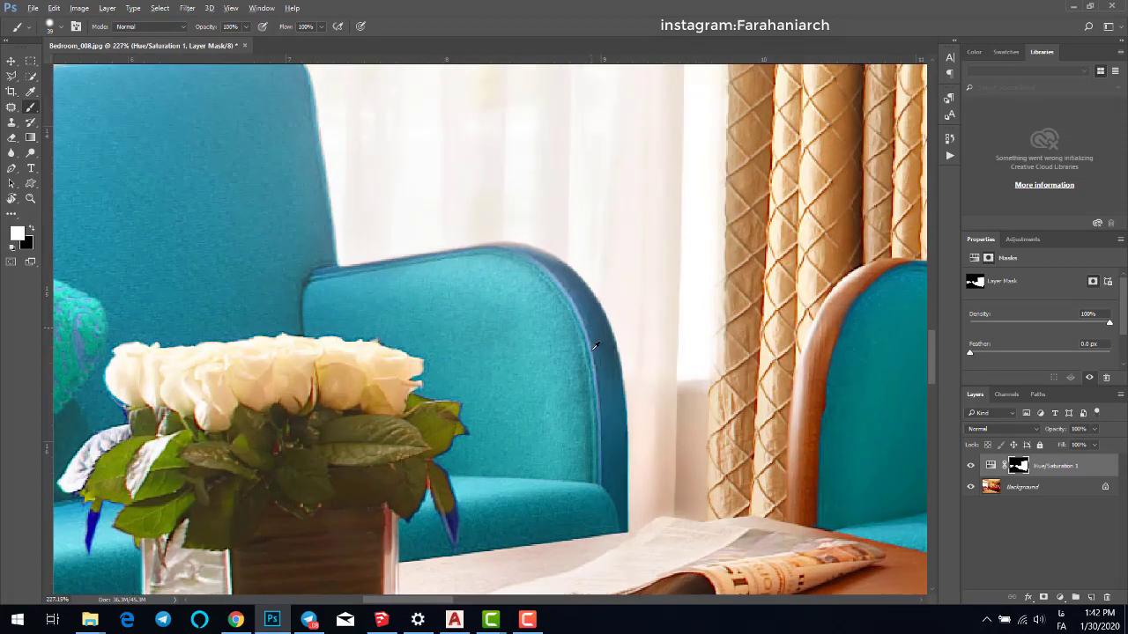
{"action": "left_click", "coordinate": [32, 77]}
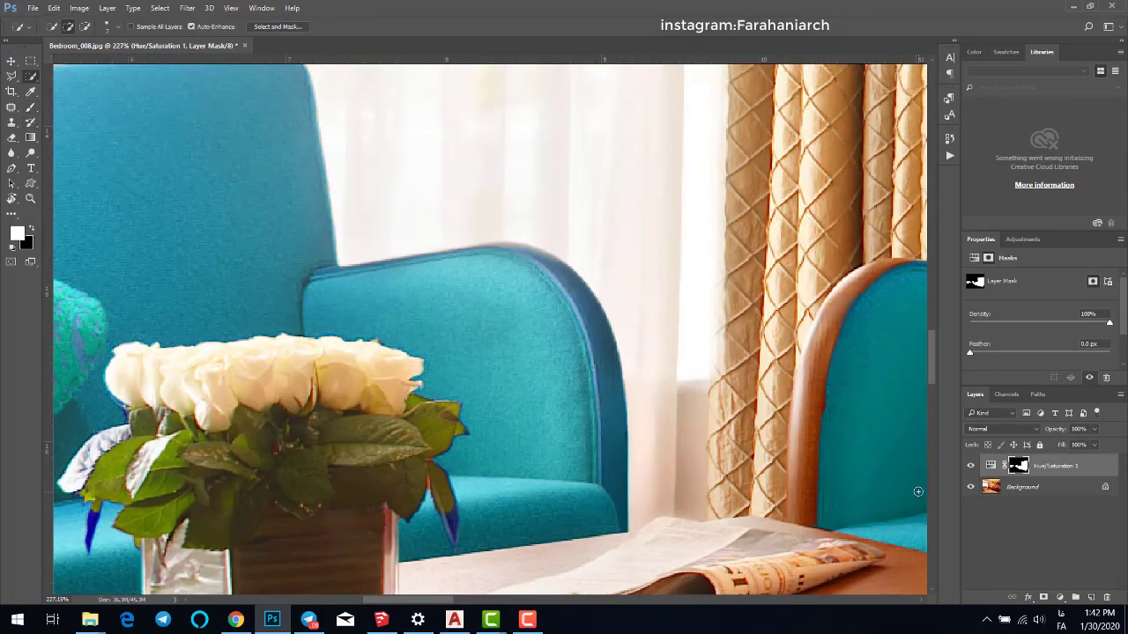
{"action": "left_click", "coordinate": [1000, 488]}
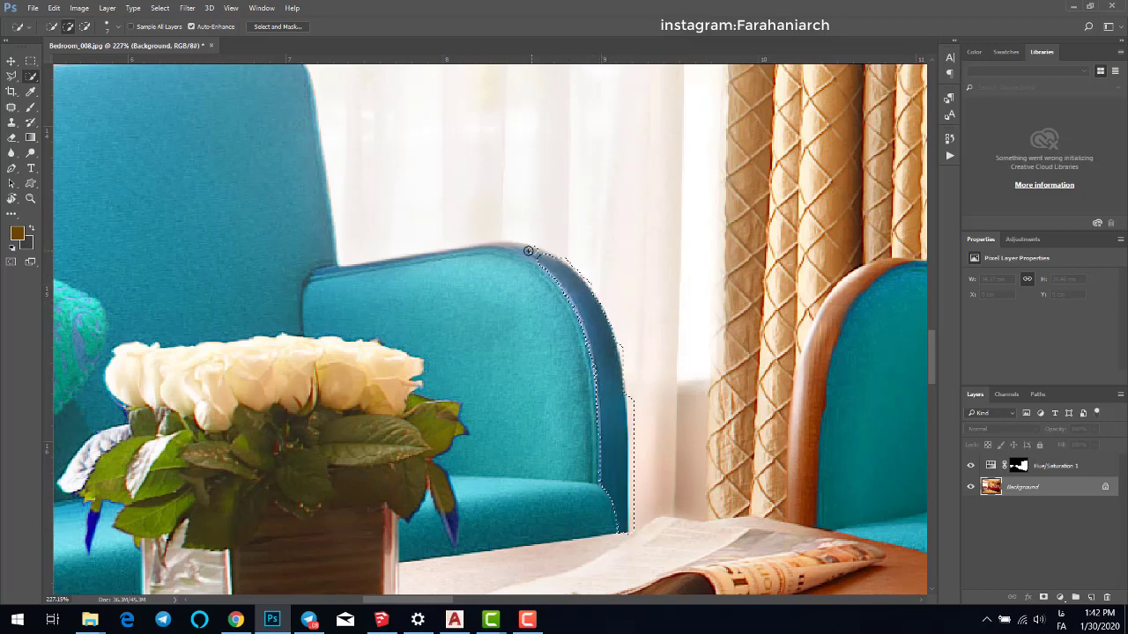
{"action": "scroll", "coordinate": [539, 249], "scroll_direction": "up", "scroll_amount": 3}
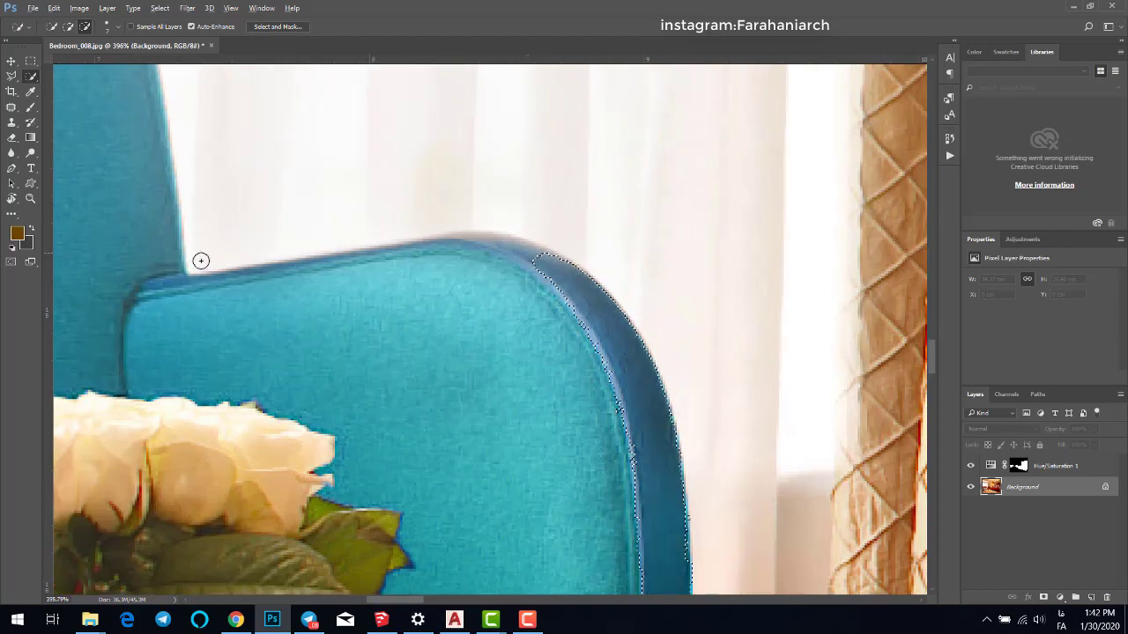
{"action": "right_click", "coordinate": [241, 277]}
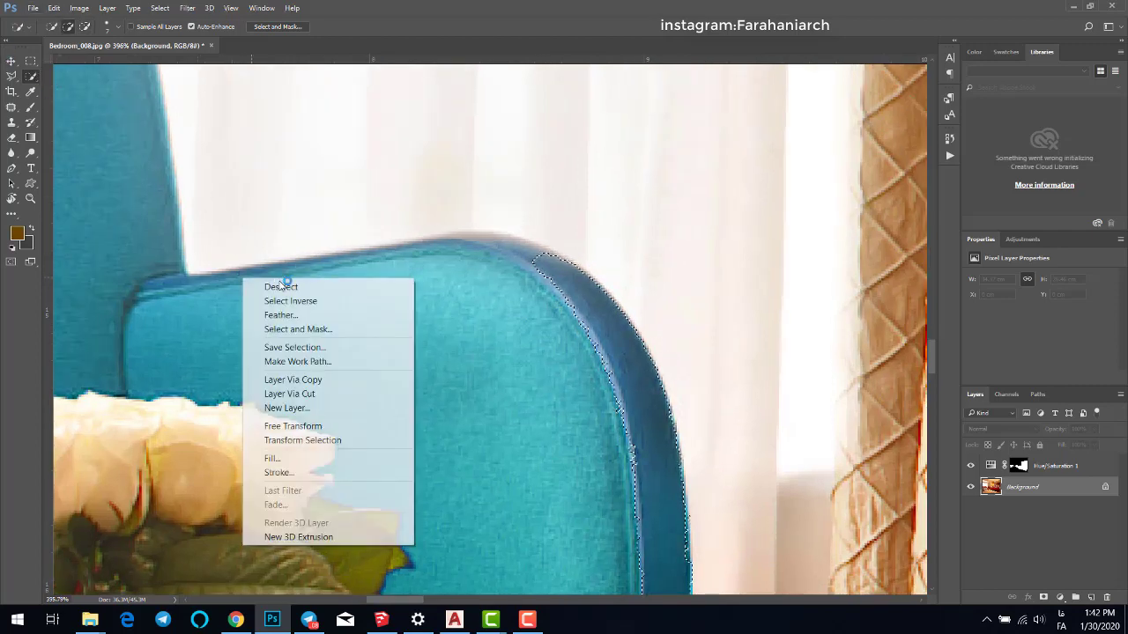
{"action": "right_click", "coordinate": [373, 126]}
{"action": "left_click", "coordinate": [499, 9]}
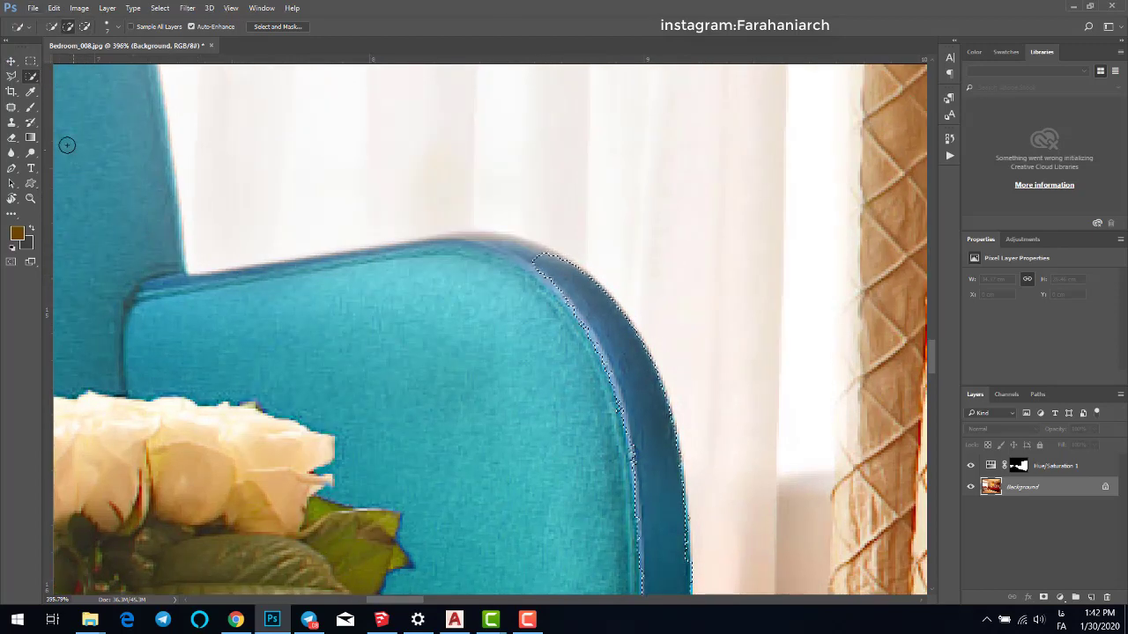
- Add the trim along the top of the sofa's right armrest to the selection with the Polygonal Lasso tool
{"action": "left_click", "coordinate": [12, 76]}
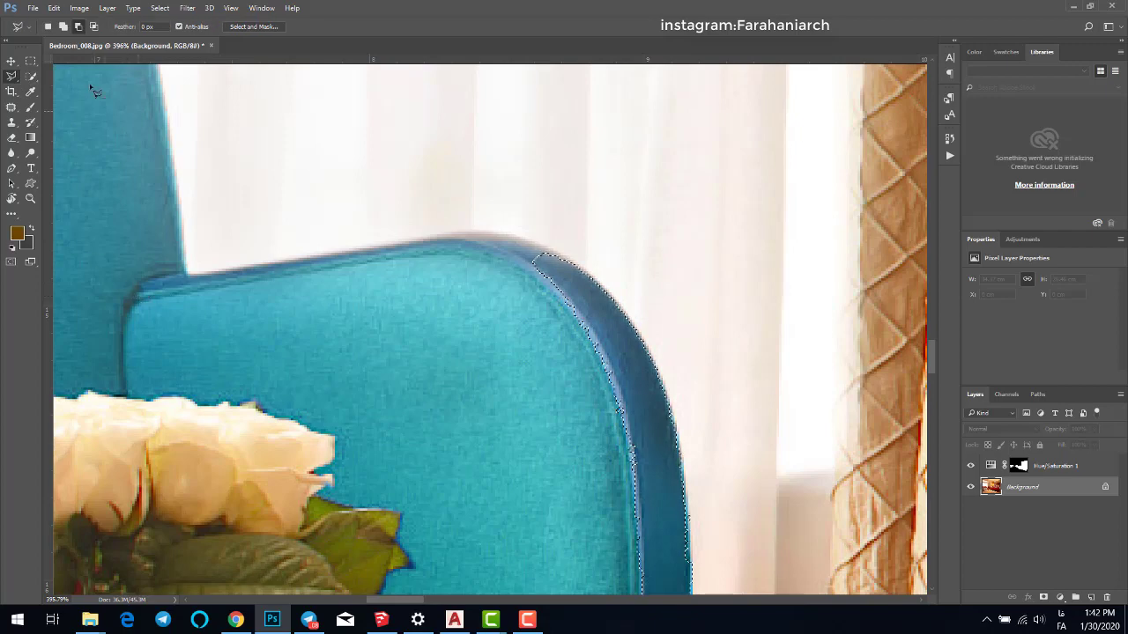
{"action": "left_click", "coordinate": [133, 295]}
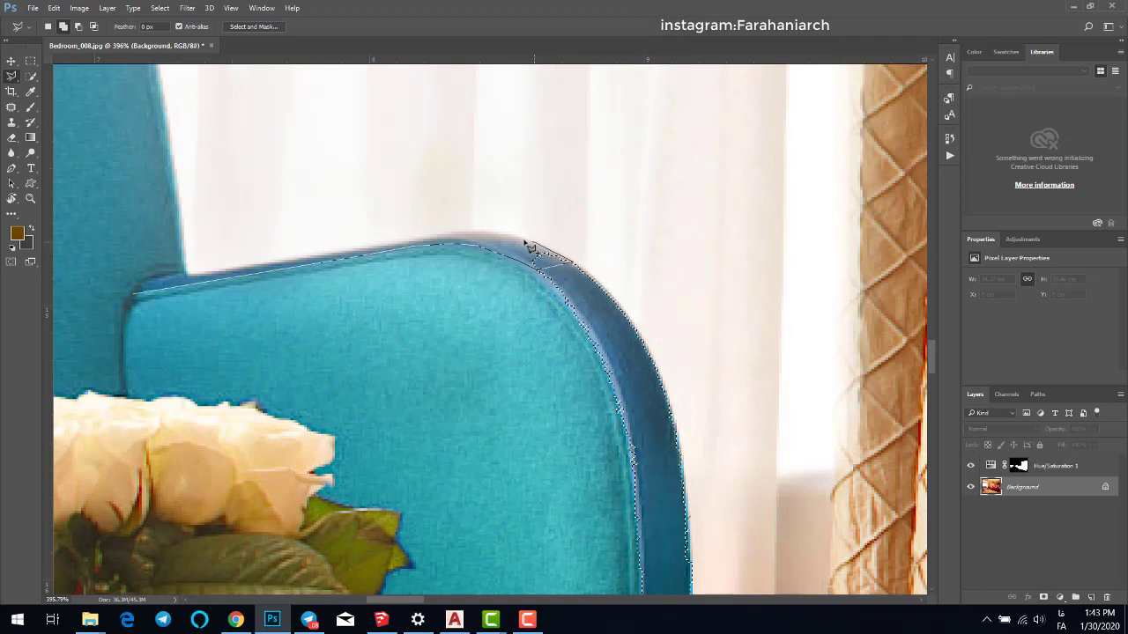
{"action": "mouse_move", "coordinate": [533, 249]}
{"action": "left_mouse_down"}
{"action": "mouse_move", "coordinate": [478, 231]}
{"action": "mouse_move", "coordinate": [146, 294]}
{"action": "left_mouse_up"}
{"action": "scroll", "coordinate": [148, 294], "scroll_direction": "down", "scroll_amount": 5}
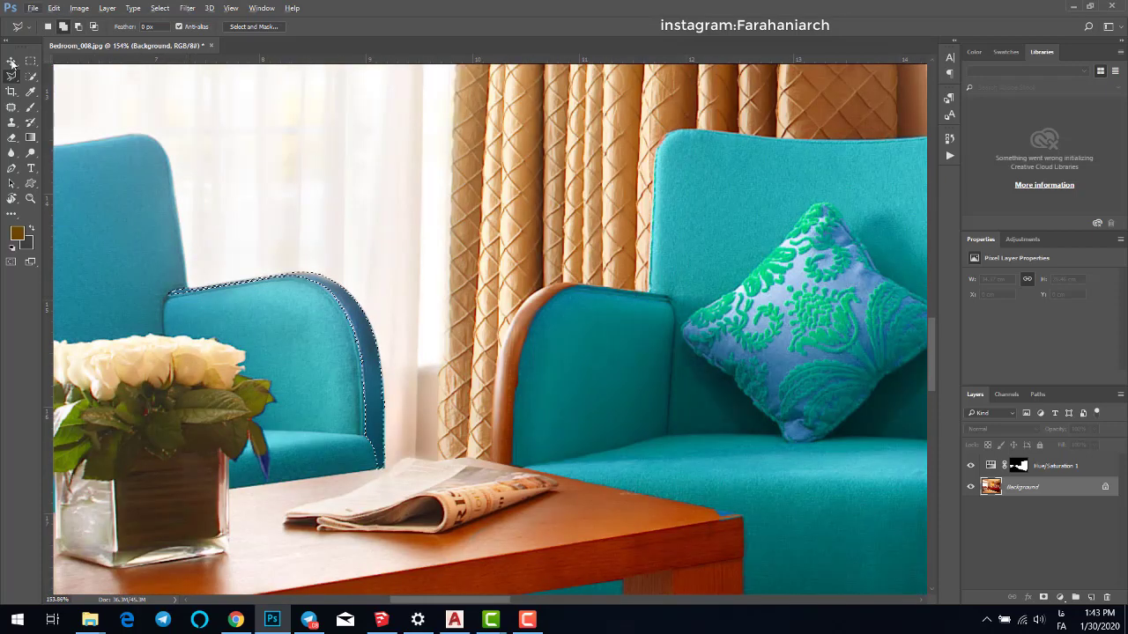
- Paint the selected sofa armrest trim black on the Hue/Saturation 1 layer mask with the Brush tool, and clear the selection
{"action": "left_click", "coordinate": [30, 106]}
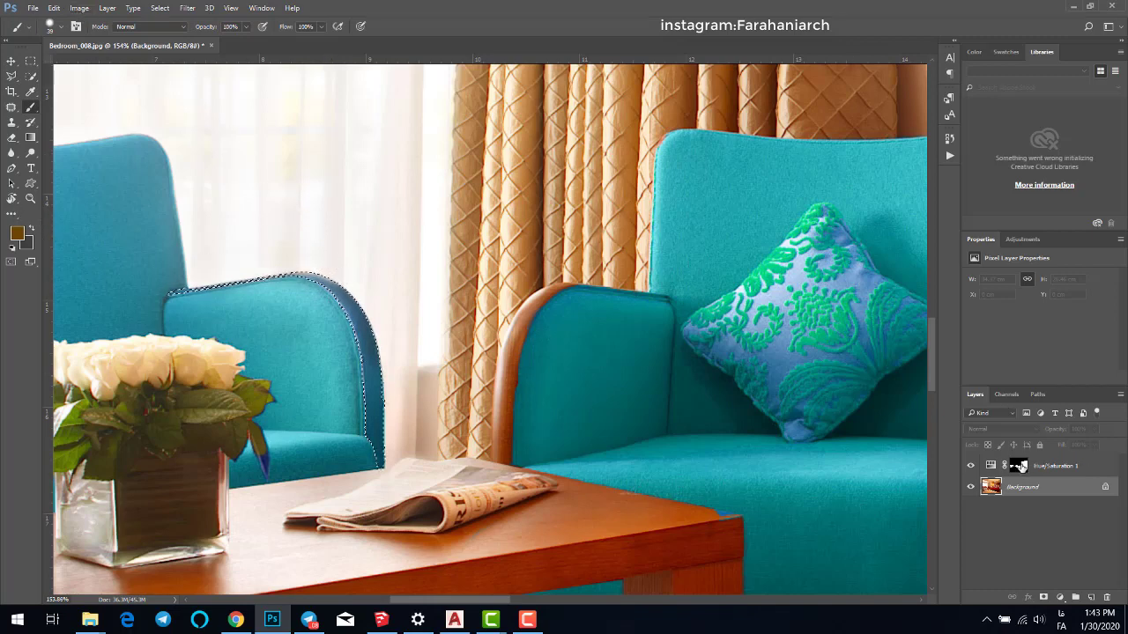
{"action": "left_click", "coordinate": [1020, 467]}
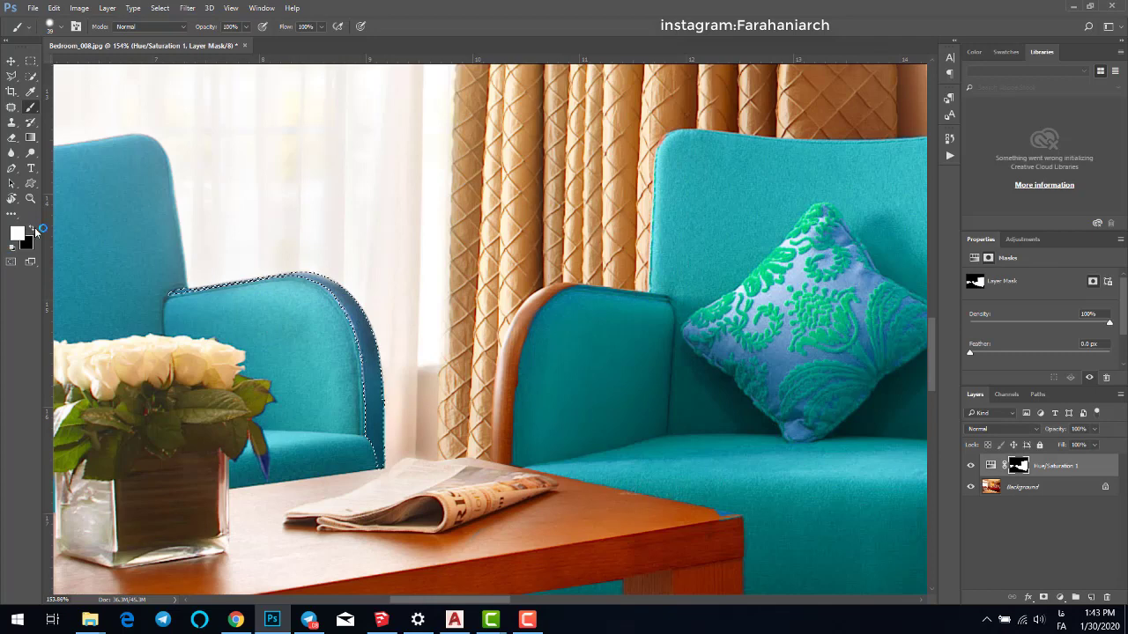
{"action": "left_click", "coordinate": [33, 229]}
{"action": "mouse_move", "coordinate": [179, 288]}
{"action": "left_mouse_down"}
{"action": "mouse_move", "coordinate": [337, 295]}
{"action": "mouse_move", "coordinate": [374, 410]}
{"action": "mouse_move", "coordinate": [364, 451]}
{"action": "left_mouse_up"}
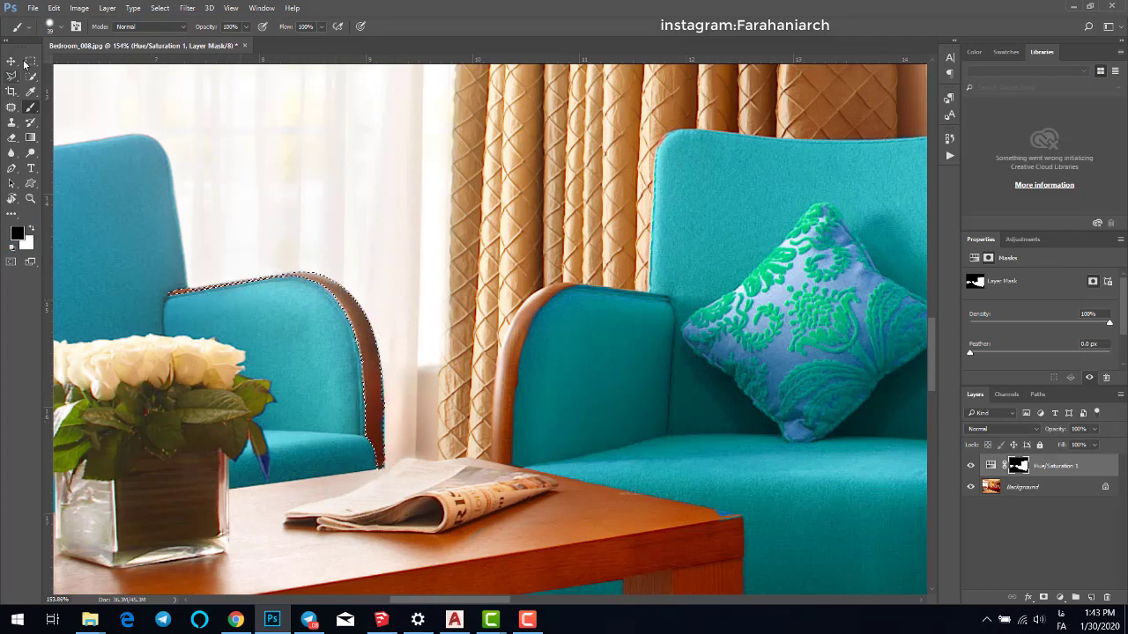
{"action": "left_click", "coordinate": [30, 61]}
{"action": "key", "text": "ctrl+d"}
- Select the headboard's blue frame with the Quick Selection tool
{"action": "scroll", "coordinate": [227, 156], "scroll_direction": "down", "scroll_amount": 4}
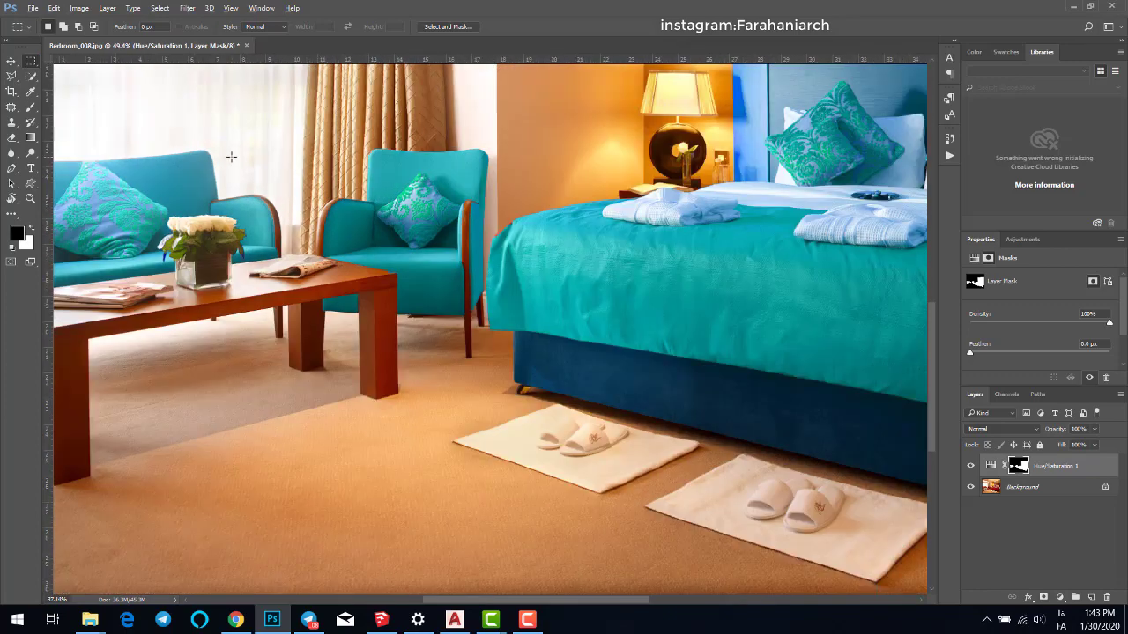
{"action": "scroll", "coordinate": [230, 157], "scroll_direction": "down", "scroll_amount": 3}
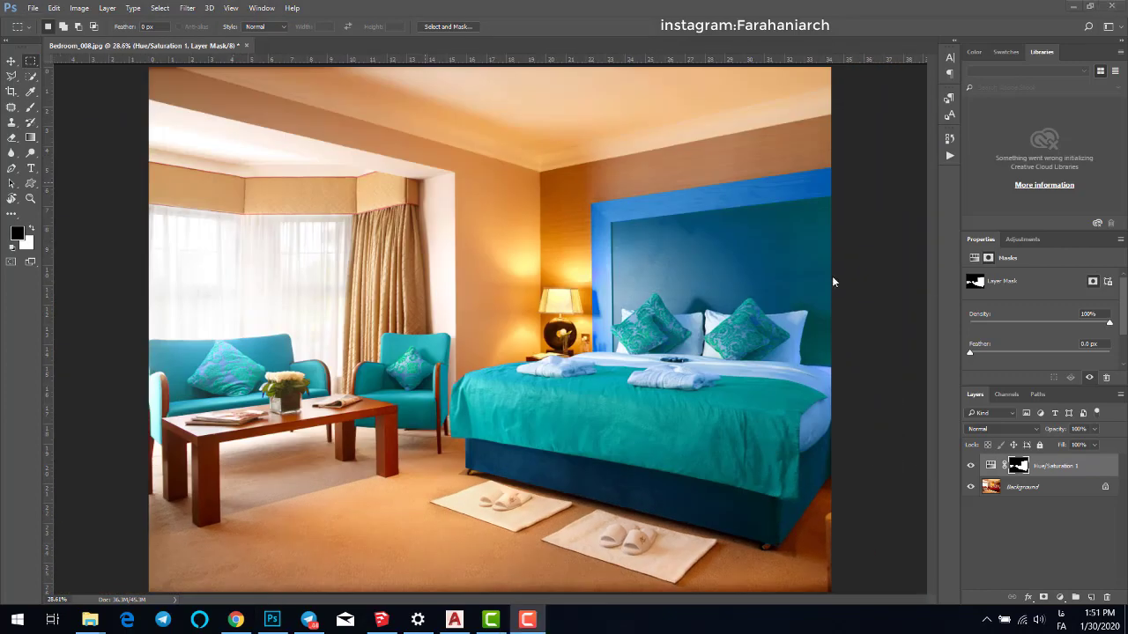
{"action": "scroll", "coordinate": [828, 279], "scroll_direction": "up", "scroll_amount": 3}
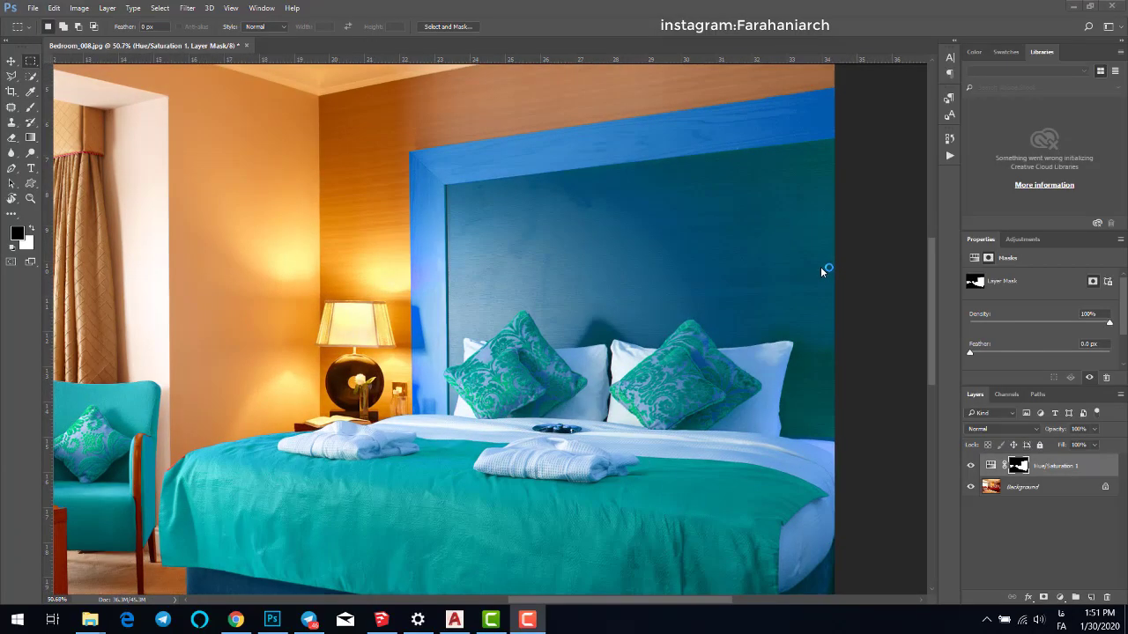
{"action": "left_click", "coordinate": [34, 78]}
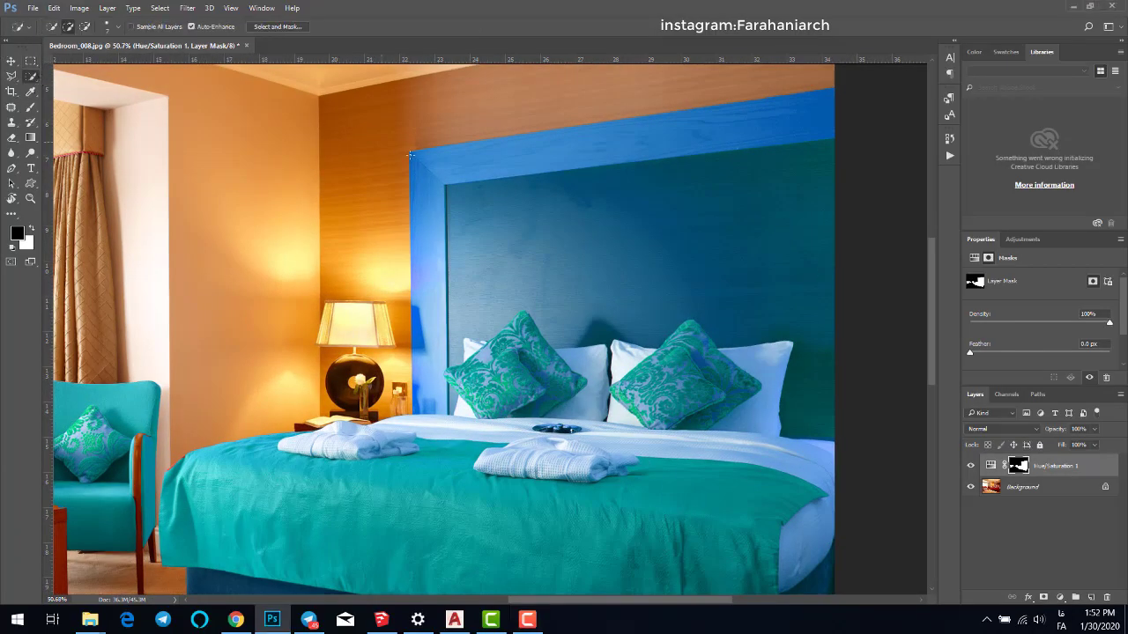
{"action": "left_click_drag", "start_coordinate": [486, 165], "coordinate": [632, 146]}
{"action": "left_click_drag", "start_coordinate": [786, 86], "coordinate": [721, 99]}
- Add the headboard's inner panel around and above the bed pillows to the selection with the Quick Selection tool
{"action": "scroll", "coordinate": [452, 389], "scroll_direction": "up", "scroll_amount": 6}
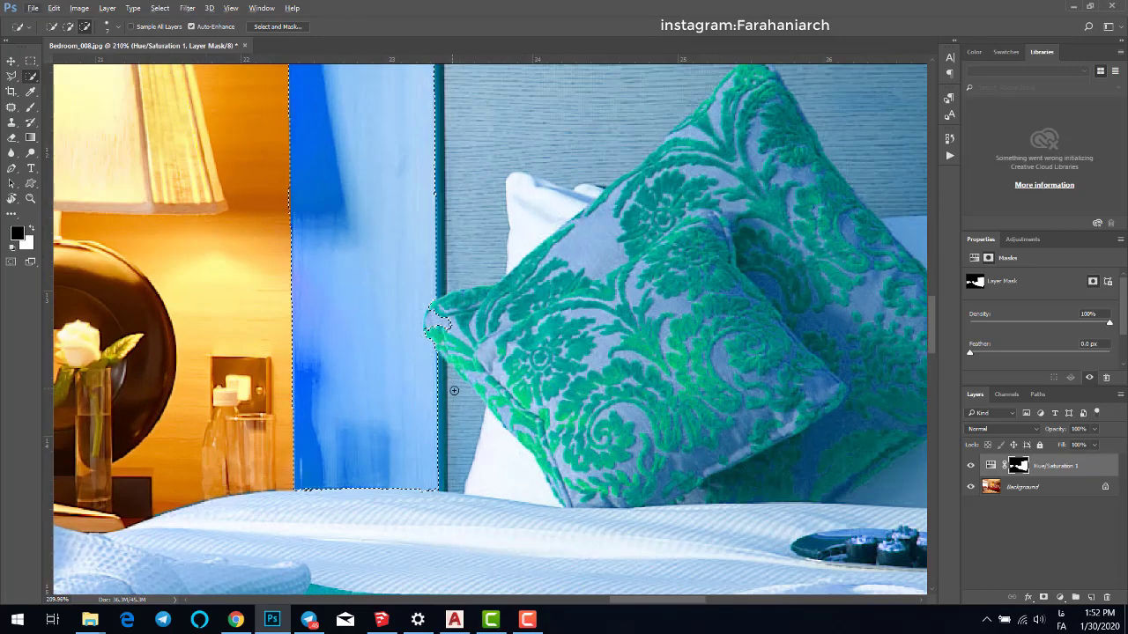
{"action": "left_click_drag", "start_coordinate": [453, 391], "coordinate": [459, 418]}
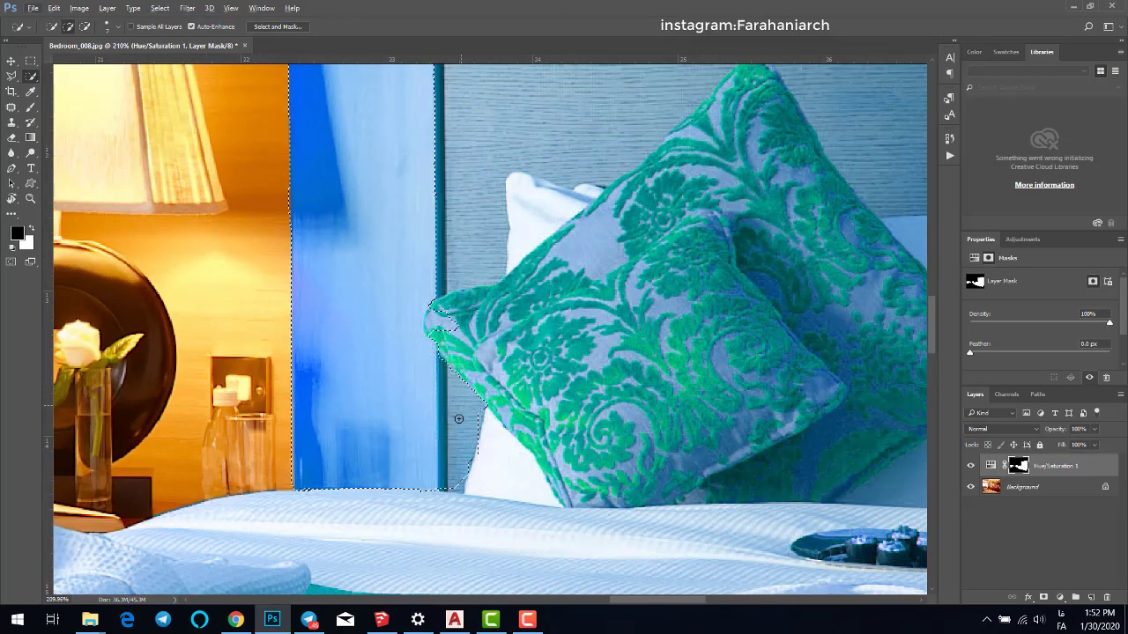
{"action": "left_click_drag", "start_coordinate": [459, 470], "coordinate": [462, 482]}
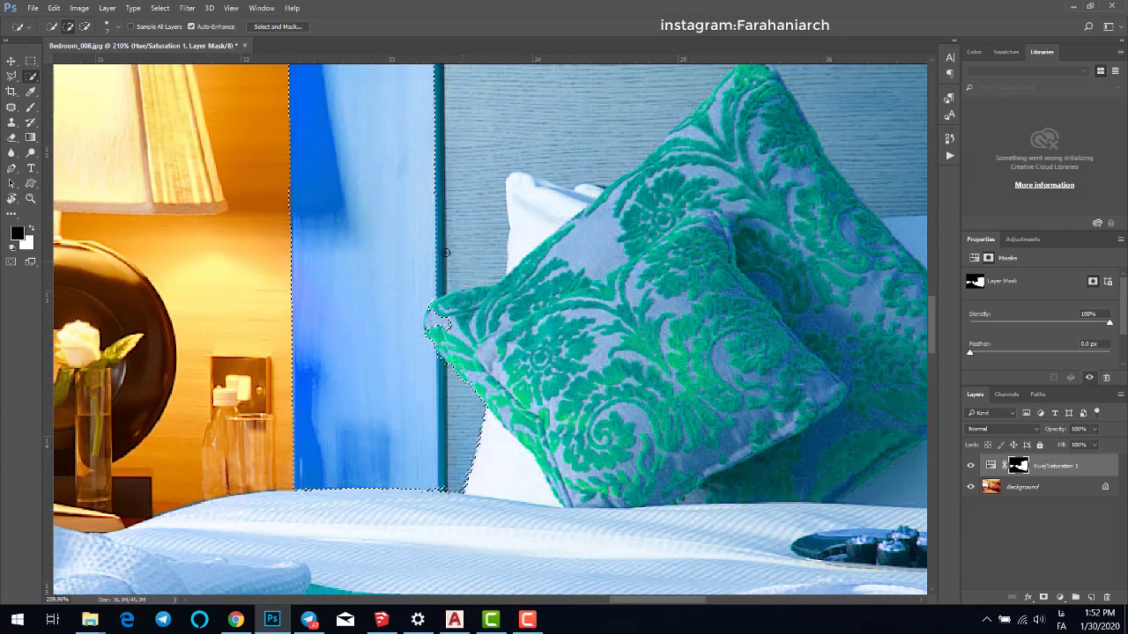
{"action": "mouse_move", "coordinate": [455, 262]}
{"action": "left_mouse_down"}
{"action": "mouse_move", "coordinate": [455, 228]}
{"action": "mouse_move", "coordinate": [487, 247]}
{"action": "left_mouse_up"}
{"action": "mouse_move", "coordinate": [484, 192]}
{"action": "left_mouse_down"}
{"action": "mouse_move", "coordinate": [484, 135]}
{"action": "mouse_move", "coordinate": [494, 154]}
{"action": "mouse_move", "coordinate": [615, 163]}
{"action": "left_mouse_up"}
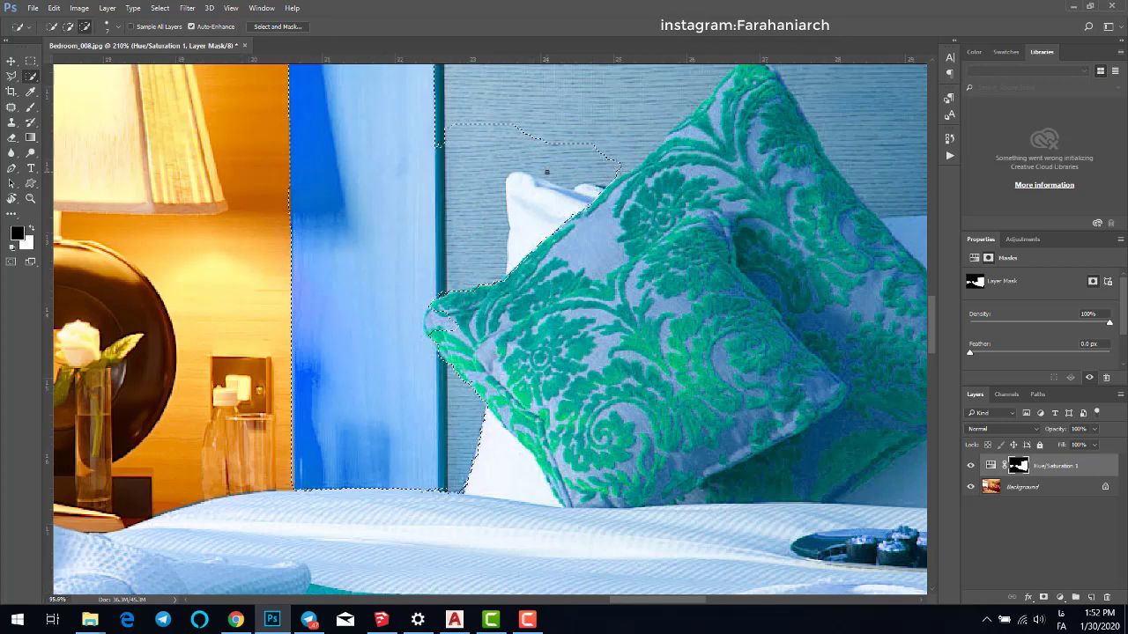
{"action": "scroll", "coordinate": [546, 173], "scroll_direction": "down", "scroll_amount": 3}
{"action": "scroll", "coordinate": [547, 175], "scroll_direction": "up", "scroll_amount": 1}
{"action": "left_click_drag", "start_coordinate": [553, 175], "coordinate": [681, 161]}
{"action": "scroll", "coordinate": [523, 208], "scroll_direction": "down", "scroll_amount": 2}
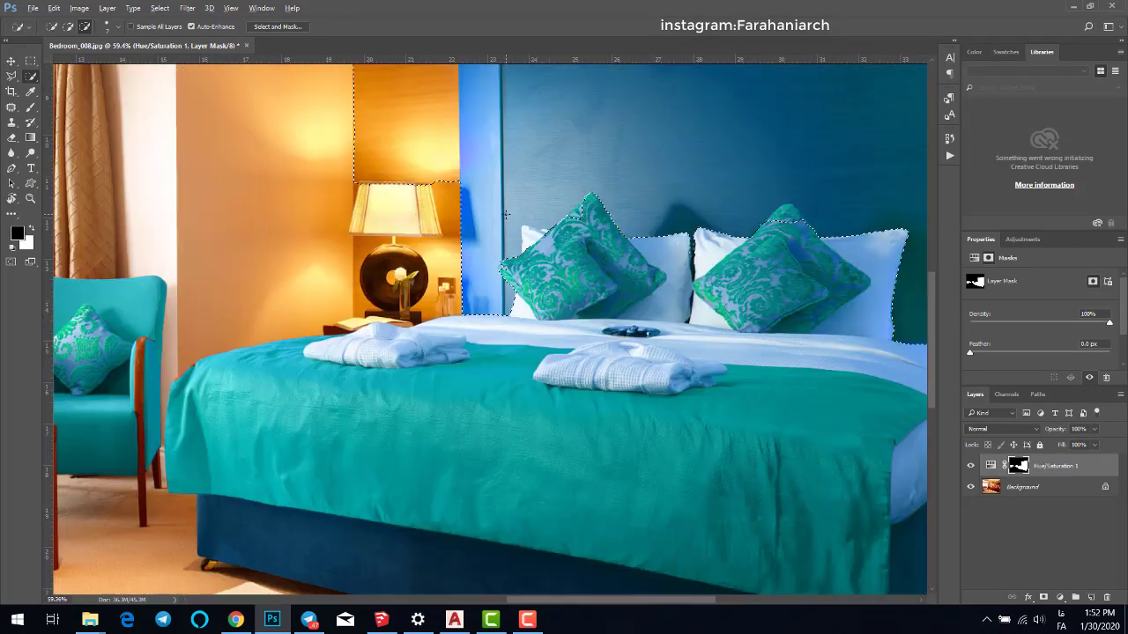
- Subtract the upper tip of the right-hand patterned cushions from the headboard selection with the Quick Selection tool
{"action": "scroll", "coordinate": [797, 194], "scroll_direction": "up", "scroll_amount": 4}
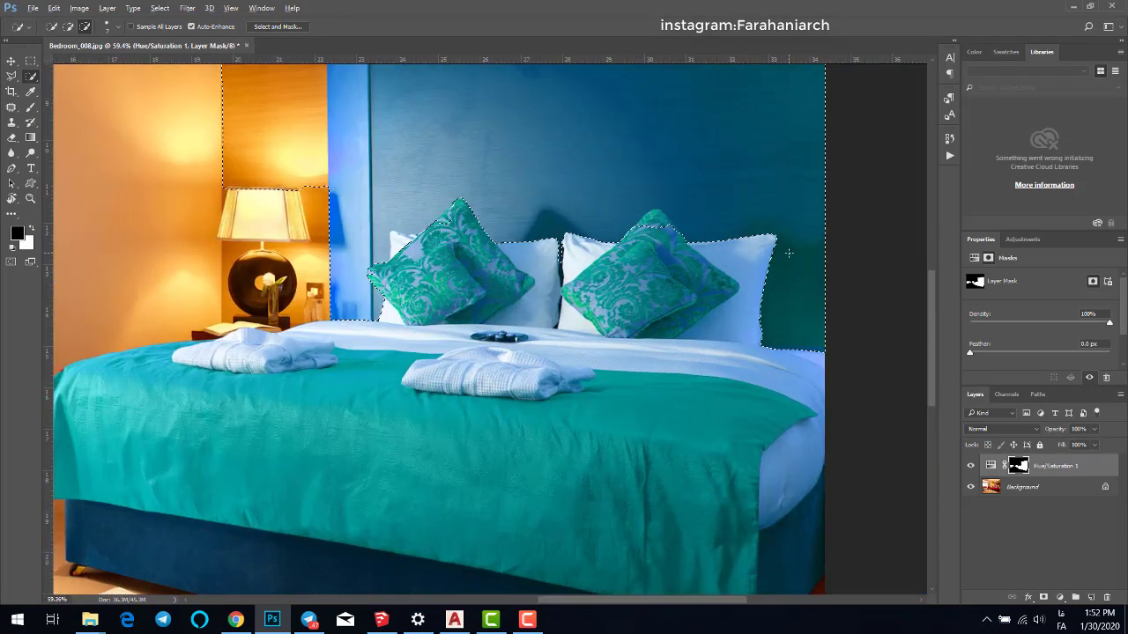
{"action": "scroll", "coordinate": [636, 201], "scroll_direction": "up", "scroll_amount": 1}
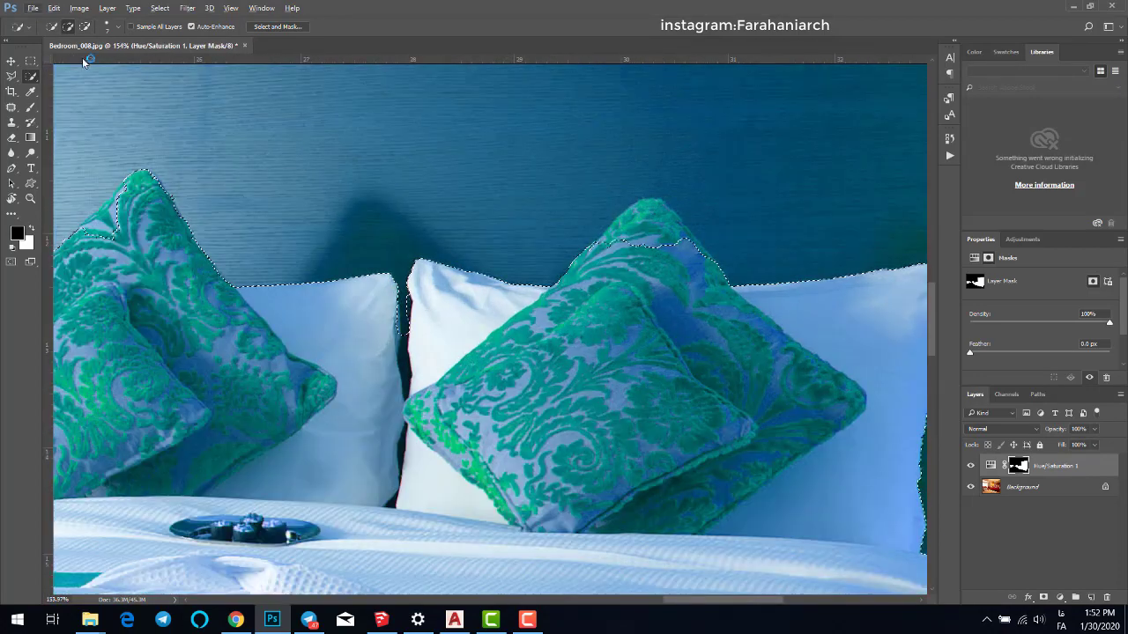
{"action": "left_click", "coordinate": [87, 27]}
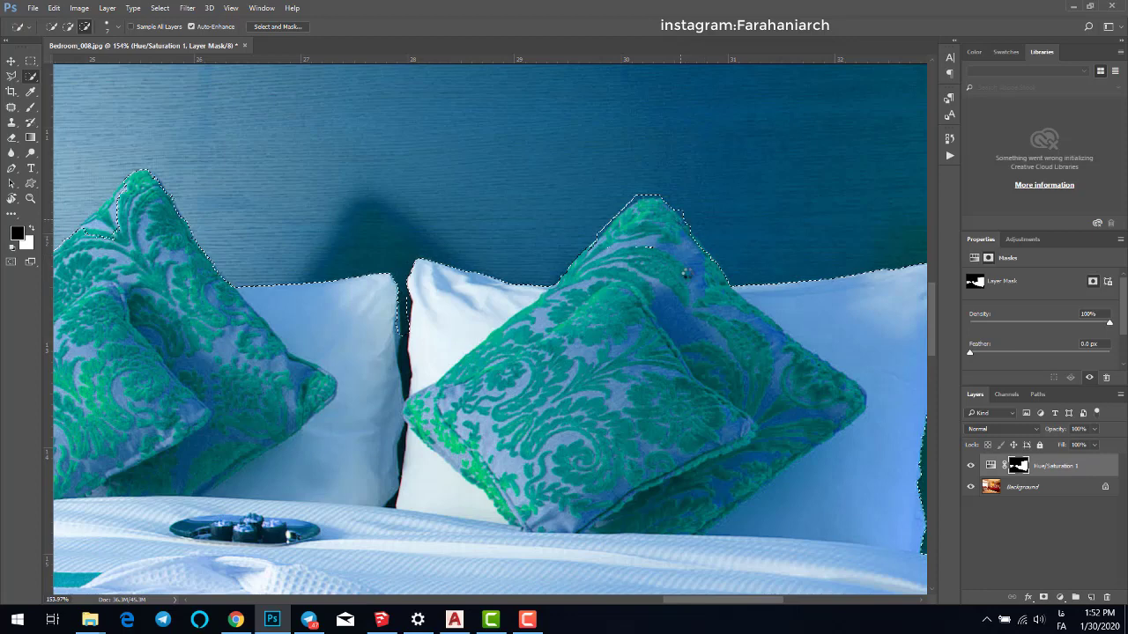
{"action": "left_click_drag", "start_coordinate": [685, 238], "coordinate": [628, 246]}
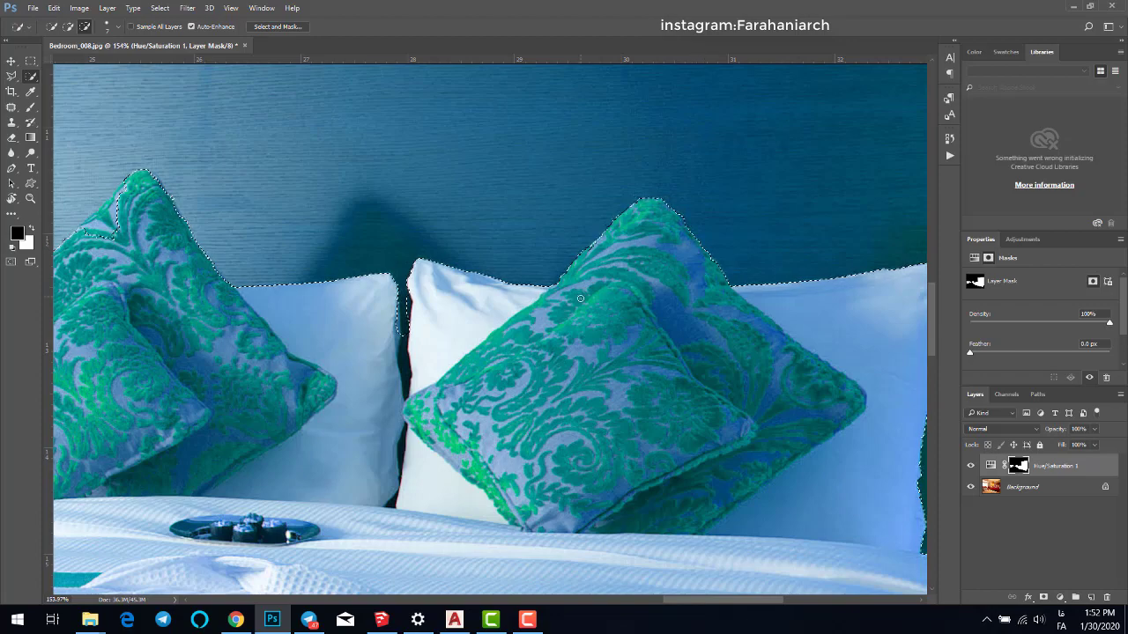
- Subtract the upper tip of the left-hand patterned cushions from the headboard selection with the Quick Selection tool
{"action": "scroll", "coordinate": [581, 295], "scroll_direction": "down", "scroll_amount": 3}
{"action": "scroll", "coordinate": [314, 262], "scroll_direction": "up", "scroll_amount": 3}
{"action": "scroll", "coordinate": [315, 262], "scroll_direction": "up", "scroll_amount": 2}
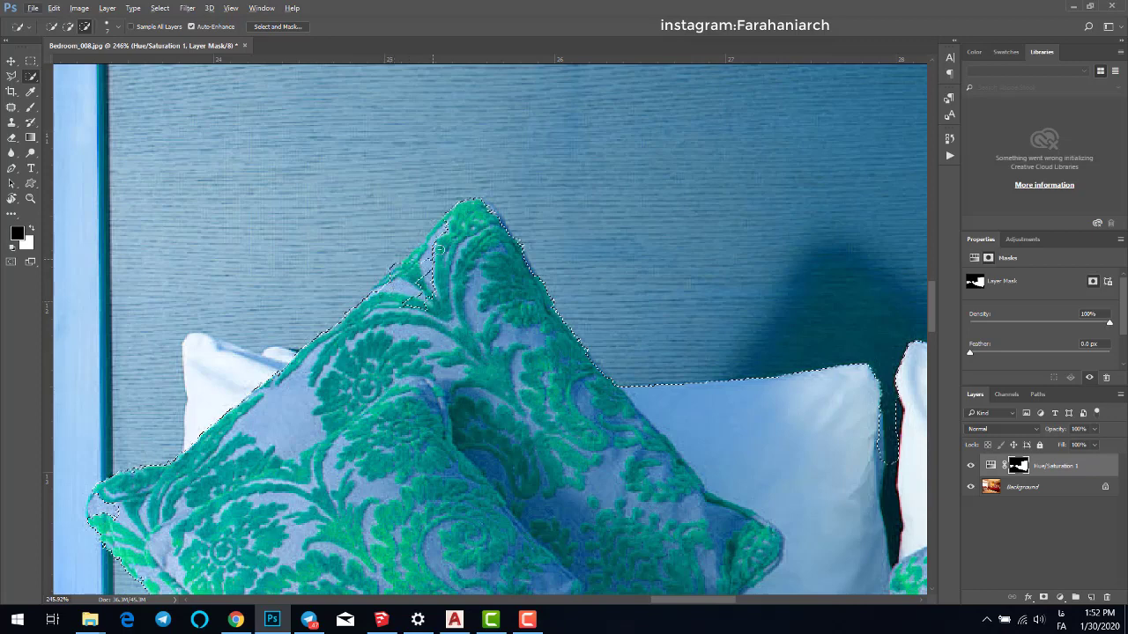
{"action": "mouse_move", "coordinate": [440, 250]}
{"action": "left_mouse_down"}
{"action": "mouse_move", "coordinate": [442, 232]}
{"action": "mouse_move", "coordinate": [431, 252]}
{"action": "left_mouse_up"}
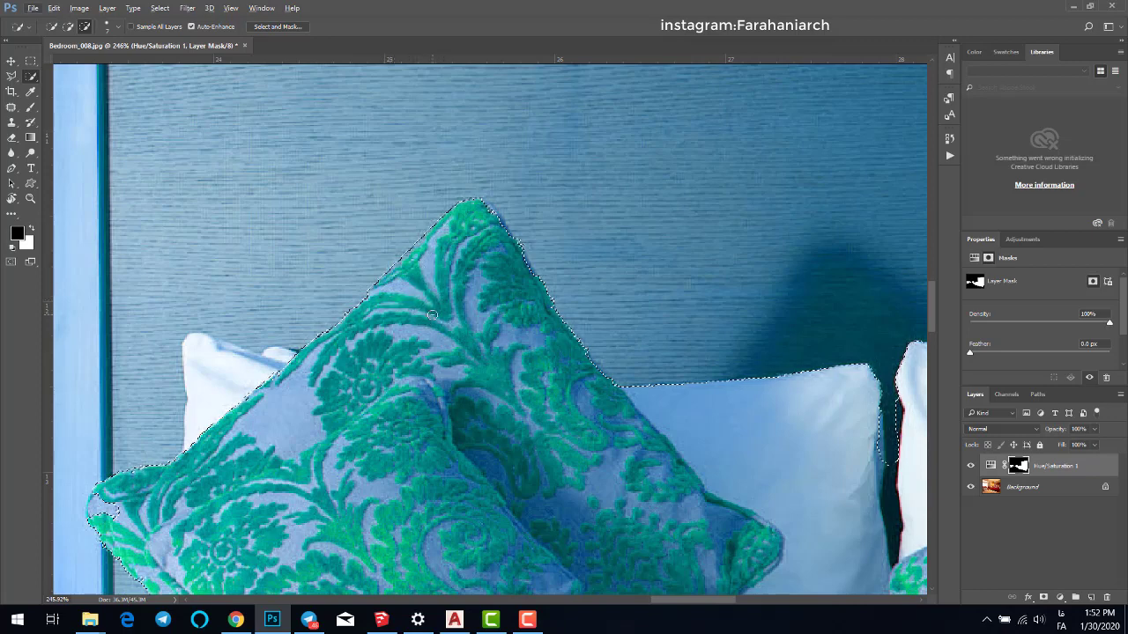
- Subtract the white pillow behind the left-hand patterned cushions and the front cushion's outer corner from the headboard selection with the Quick Selection tool
{"action": "scroll", "coordinate": [431, 315], "scroll_direction": "down", "scroll_amount": 7}
{"action": "scroll", "coordinate": [284, 375], "scroll_direction": "up", "scroll_amount": 4}
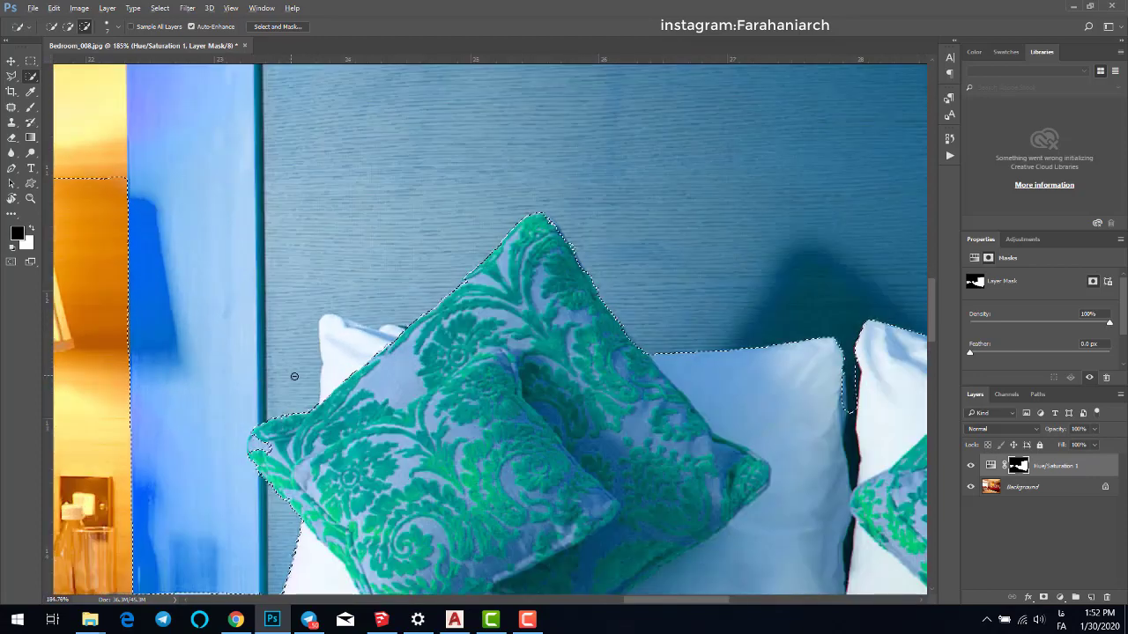
{"action": "scroll", "coordinate": [308, 378], "scroll_direction": "up", "scroll_amount": 3}
{"action": "scroll", "coordinate": [308, 377], "scroll_direction": "down", "scroll_amount": 5}
{"action": "scroll", "coordinate": [335, 378], "scroll_direction": "up", "scroll_amount": 6}
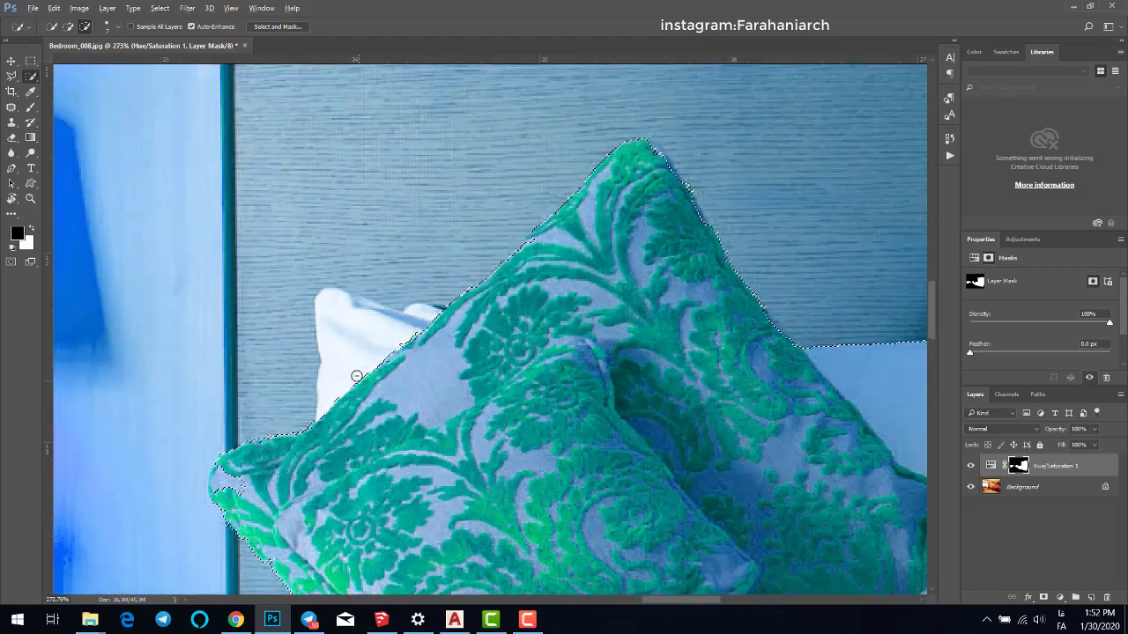
{"action": "mouse_move", "coordinate": [330, 302]}
{"action": "left_mouse_down"}
{"action": "mouse_move", "coordinate": [414, 331]}
{"action": "mouse_move", "coordinate": [439, 318]}
{"action": "left_mouse_up"}
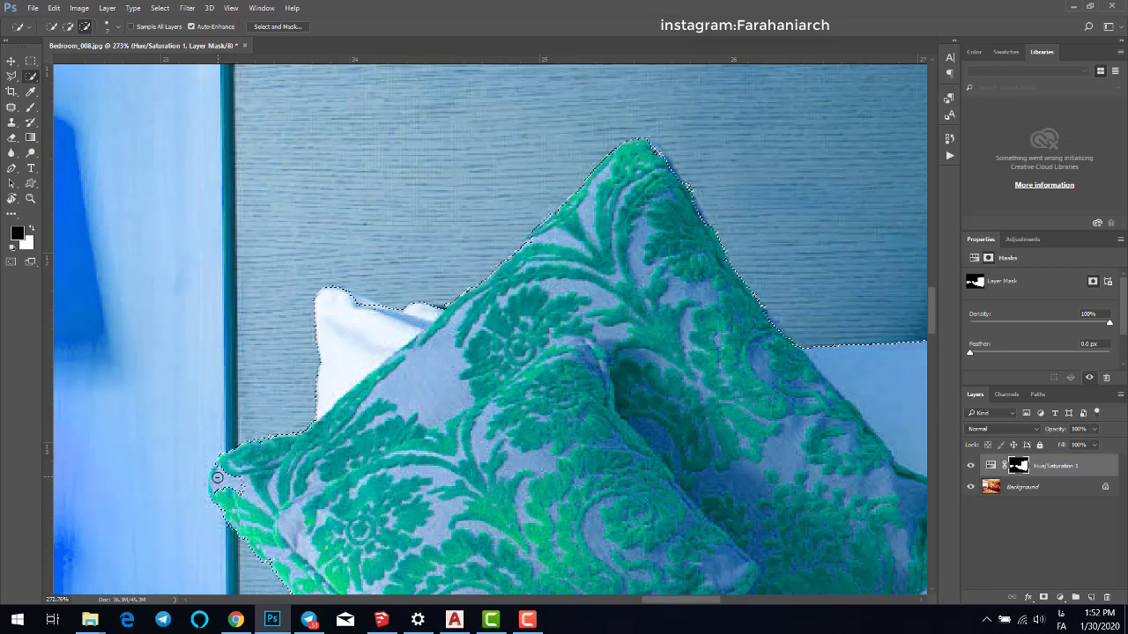
{"action": "left_click_drag", "start_coordinate": [219, 488], "coordinate": [246, 489]}
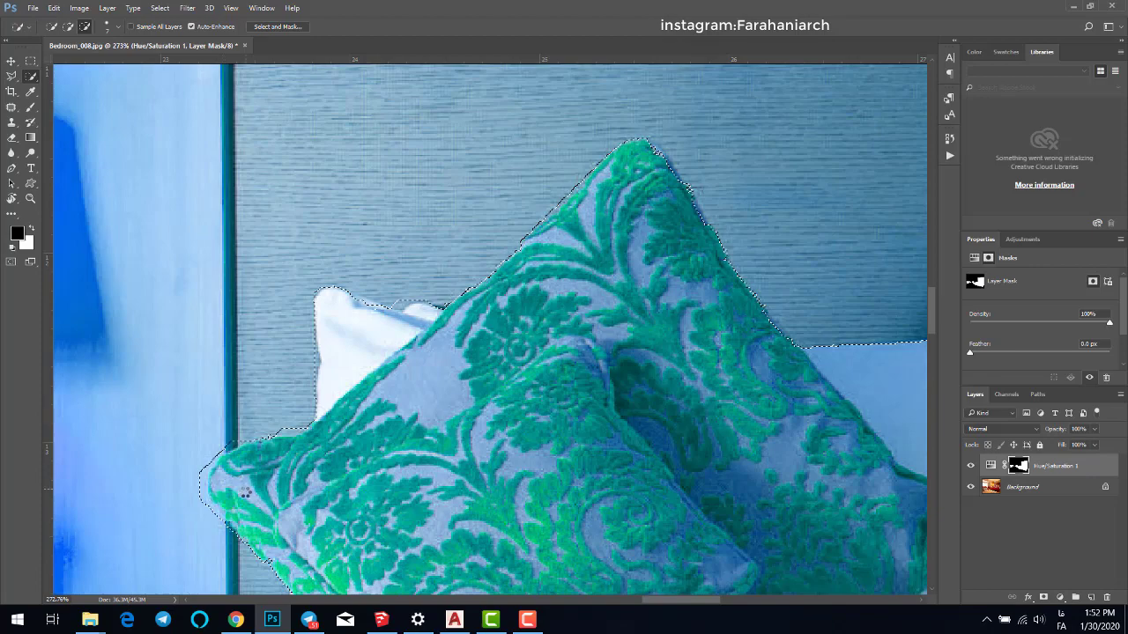
- Paint the Hue/Saturation mask black over the whole selected headboard with a larger brush, restoring its original brown, and clear the selection
{"action": "scroll", "coordinate": [245, 494], "scroll_direction": "down", "scroll_amount": 10}
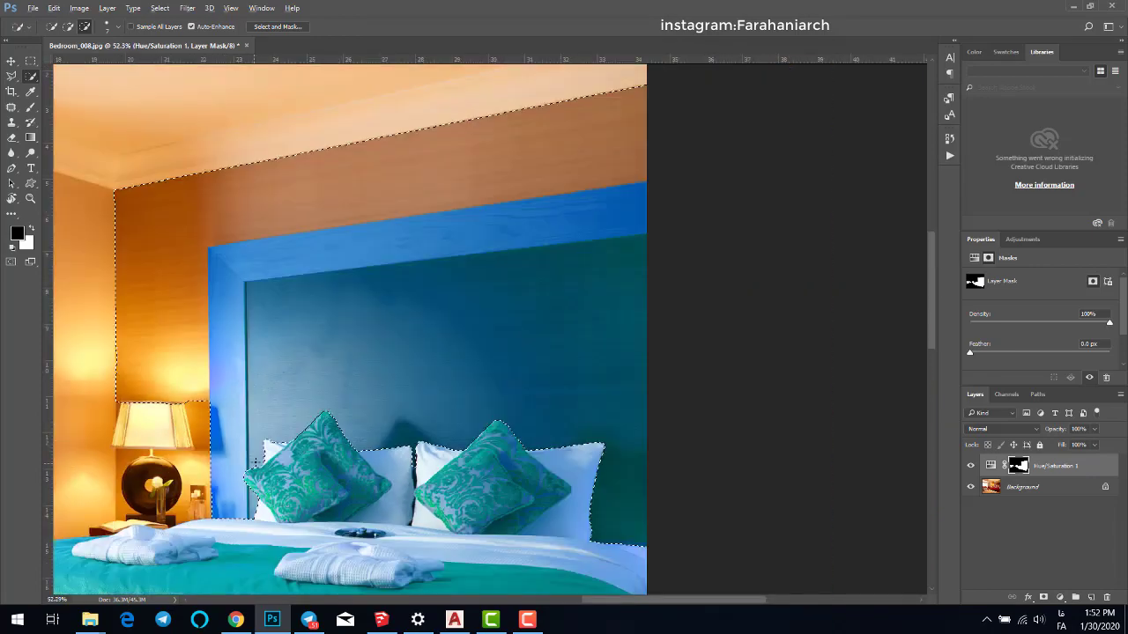
{"action": "scroll", "coordinate": [257, 465], "scroll_direction": "down", "scroll_amount": 3}
{"action": "key", "text": "ctrl+0"}
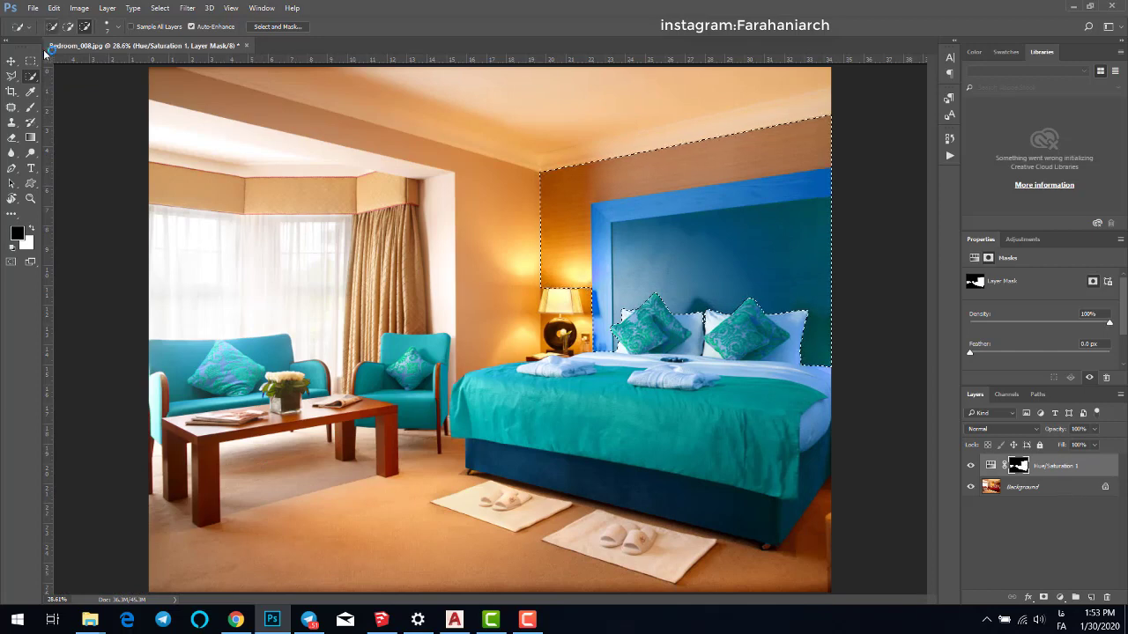
{"action": "left_click", "coordinate": [31, 107]}
{"action": "right_click", "coordinate": [640, 272]}
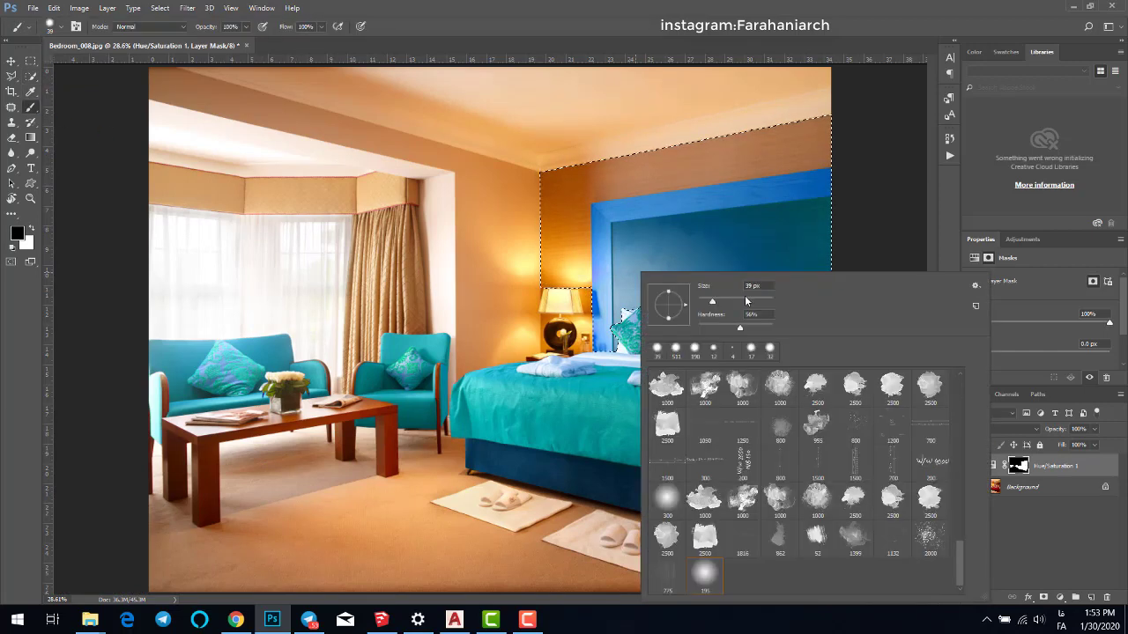
{"action": "mouse_move", "coordinate": [606, 257]}
{"action": "left_mouse_down"}
{"action": "mouse_move", "coordinate": [609, 287]}
{"action": "mouse_move", "coordinate": [604, 235]}
{"action": "mouse_move", "coordinate": [559, 206]}
{"action": "mouse_move", "coordinate": [560, 216]}
{"action": "mouse_move", "coordinate": [730, 164]}
{"action": "mouse_move", "coordinate": [719, 166]}
{"action": "mouse_move", "coordinate": [879, 194]}
{"action": "mouse_move", "coordinate": [687, 273]}
{"action": "mouse_move", "coordinate": [572, 282]}
{"action": "mouse_move", "coordinate": [625, 234]}
{"action": "mouse_move", "coordinate": [597, 233]}
{"action": "mouse_move", "coordinate": [617, 307]}
{"action": "left_mouse_up"}
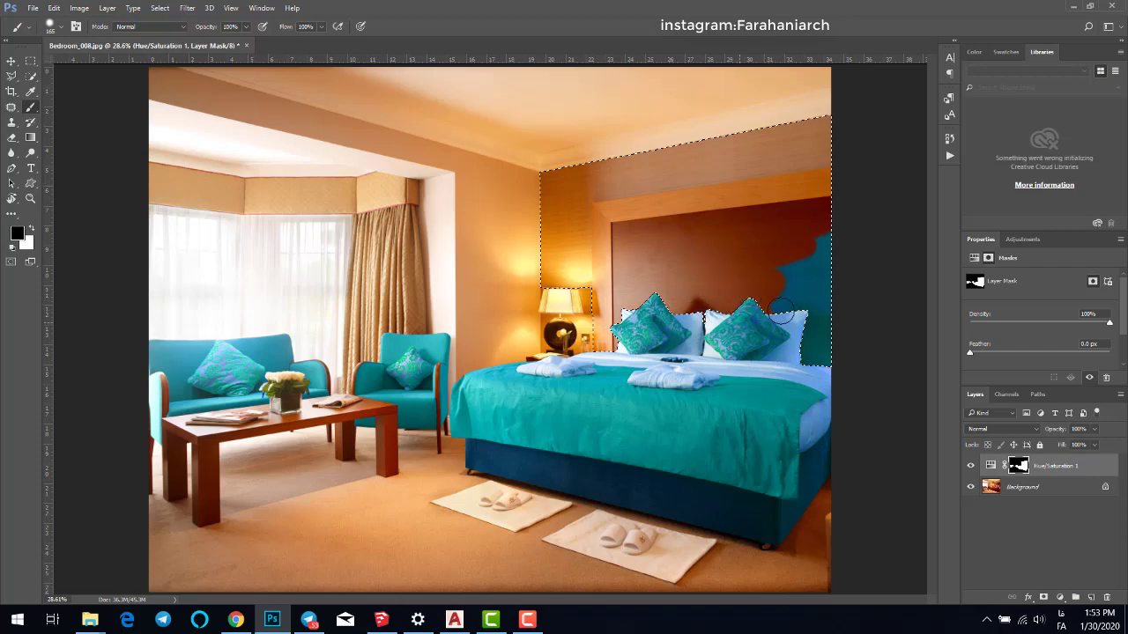
{"action": "mouse_move", "coordinate": [781, 310]}
{"action": "left_mouse_down"}
{"action": "mouse_move", "coordinate": [822, 375]}
{"action": "mouse_move", "coordinate": [818, 291]}
{"action": "left_mouse_up"}
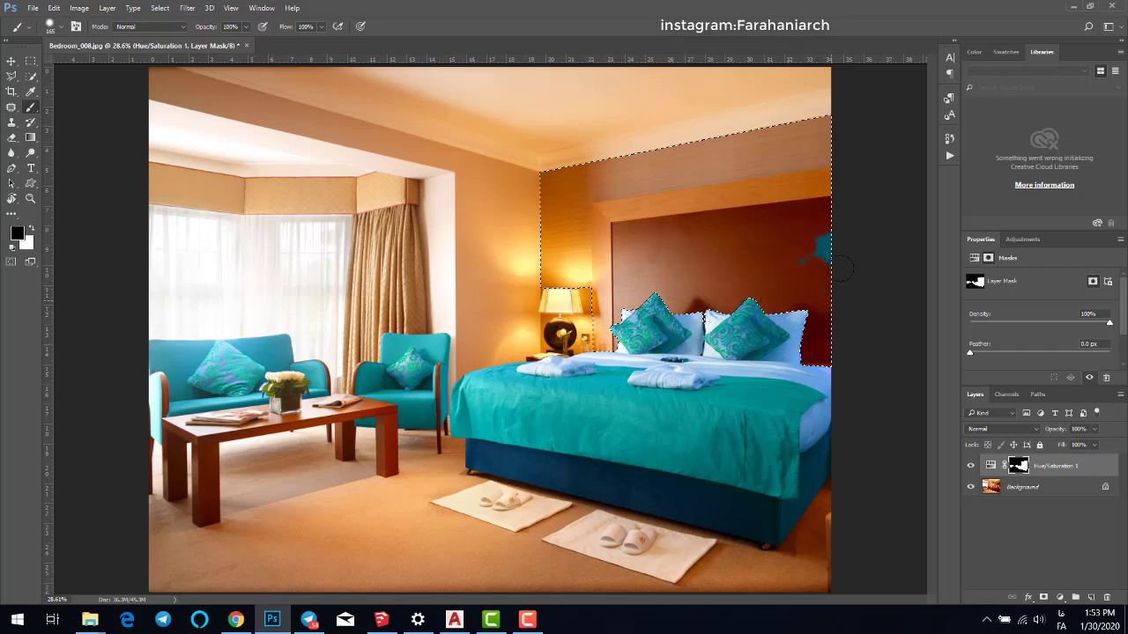
{"action": "left_click_drag", "start_coordinate": [842, 269], "coordinate": [811, 232]}
{"action": "left_click", "coordinate": [33, 62]}
{"action": "left_click", "coordinate": [259, 203]}
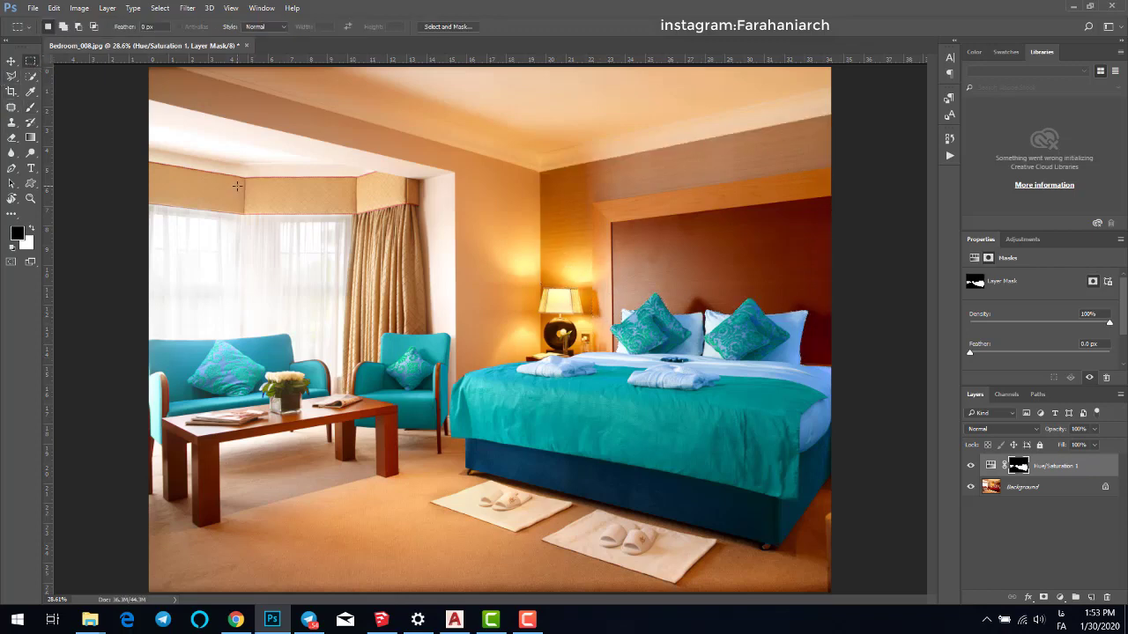